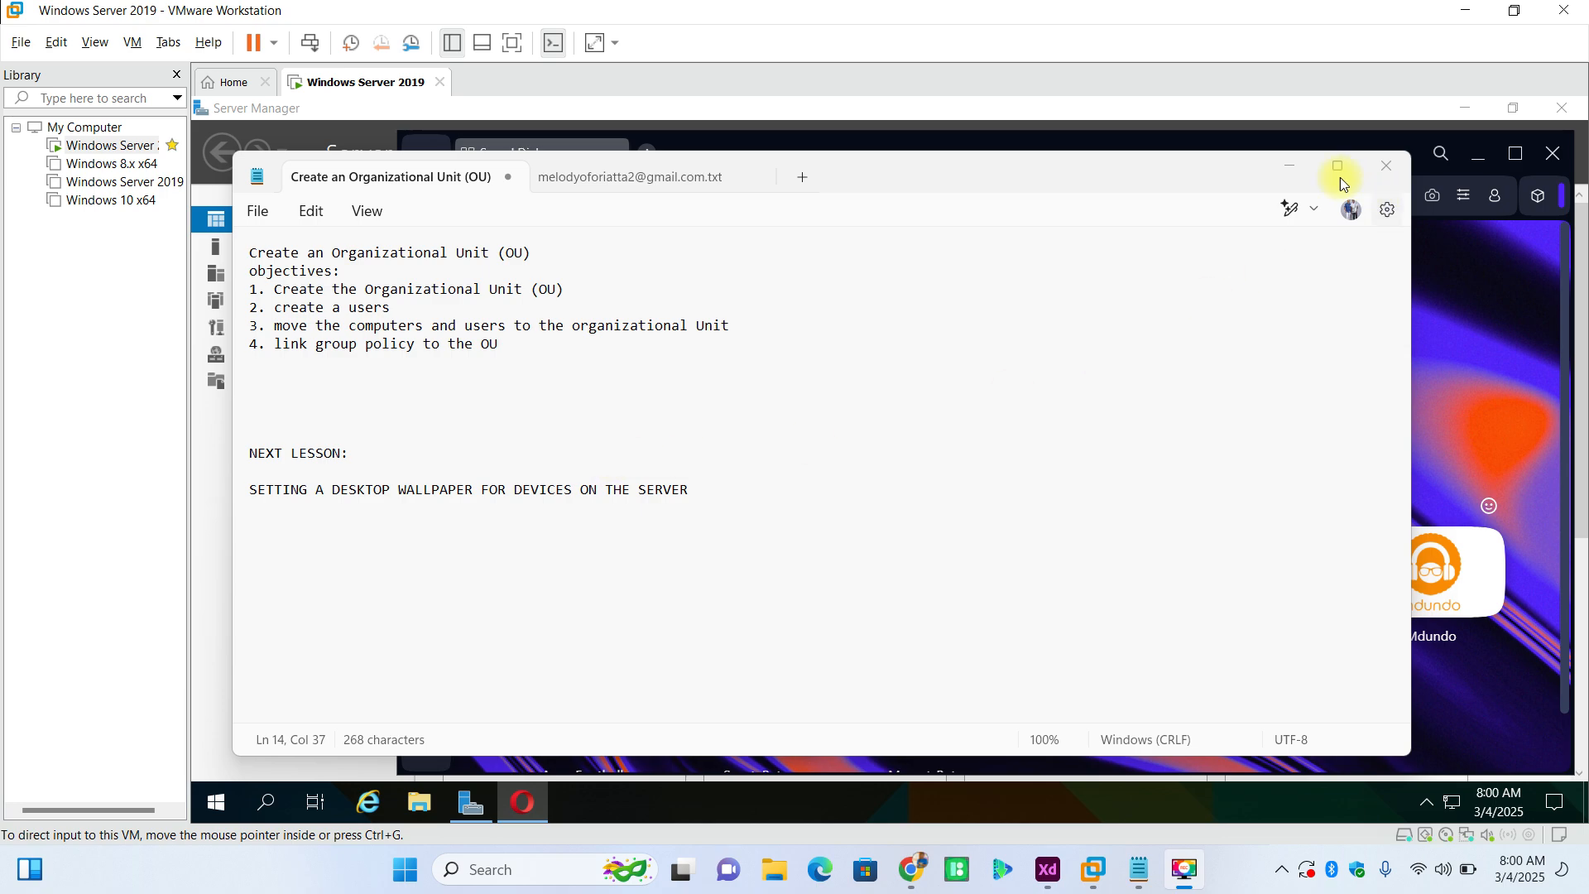
- Minimize the lesson notes, show the Windows Server 2019 virtual machine full screen, and open Active Directory Users and Computers
left_click(1286, 163)
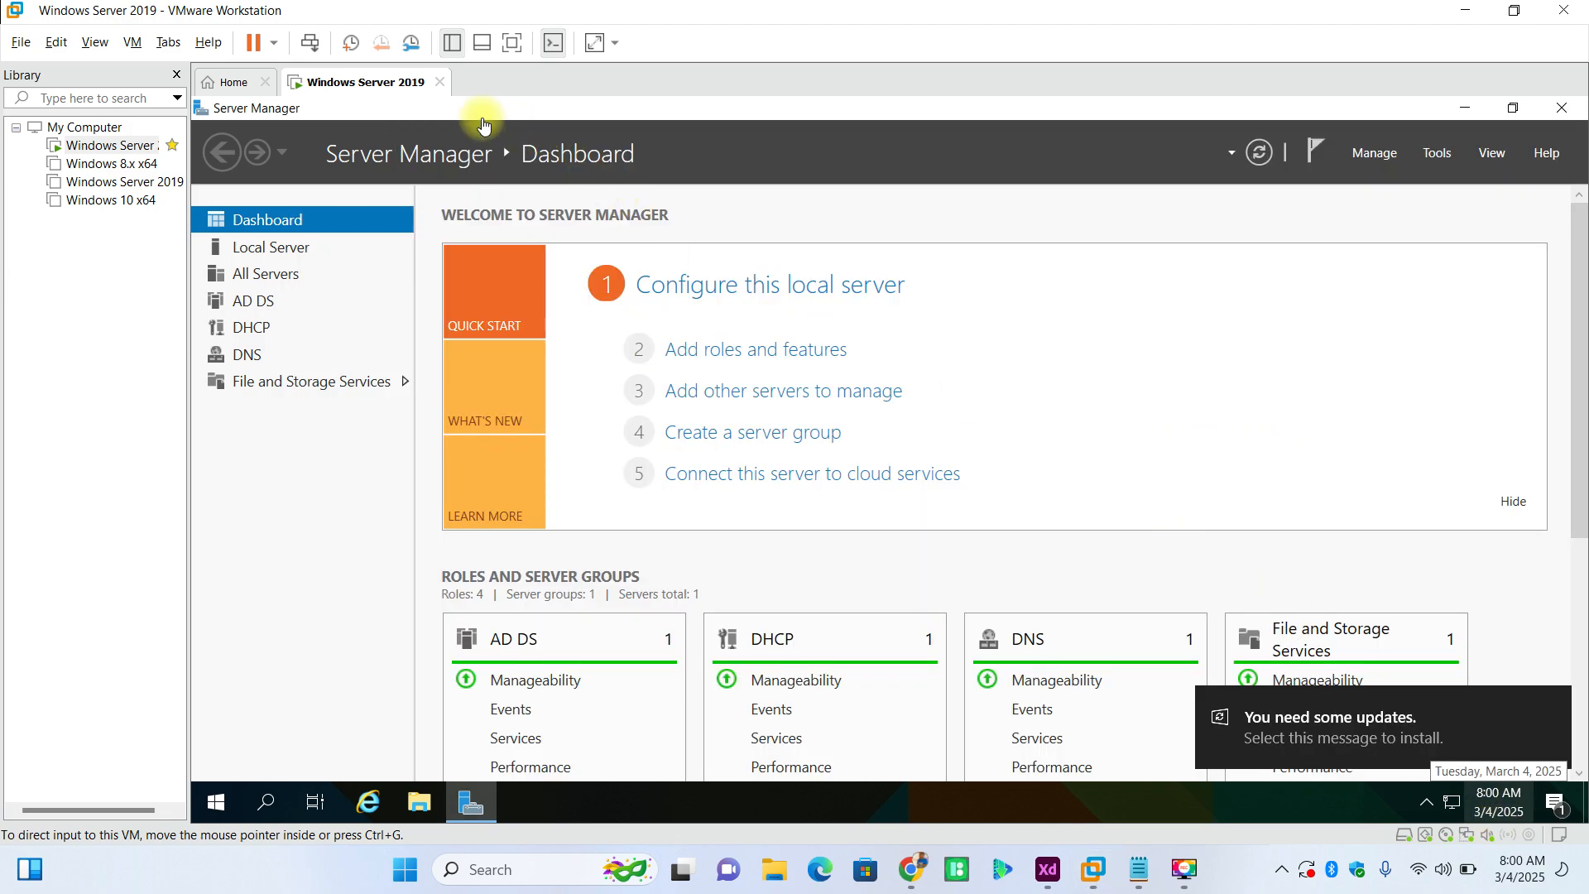
left_click(511, 47)
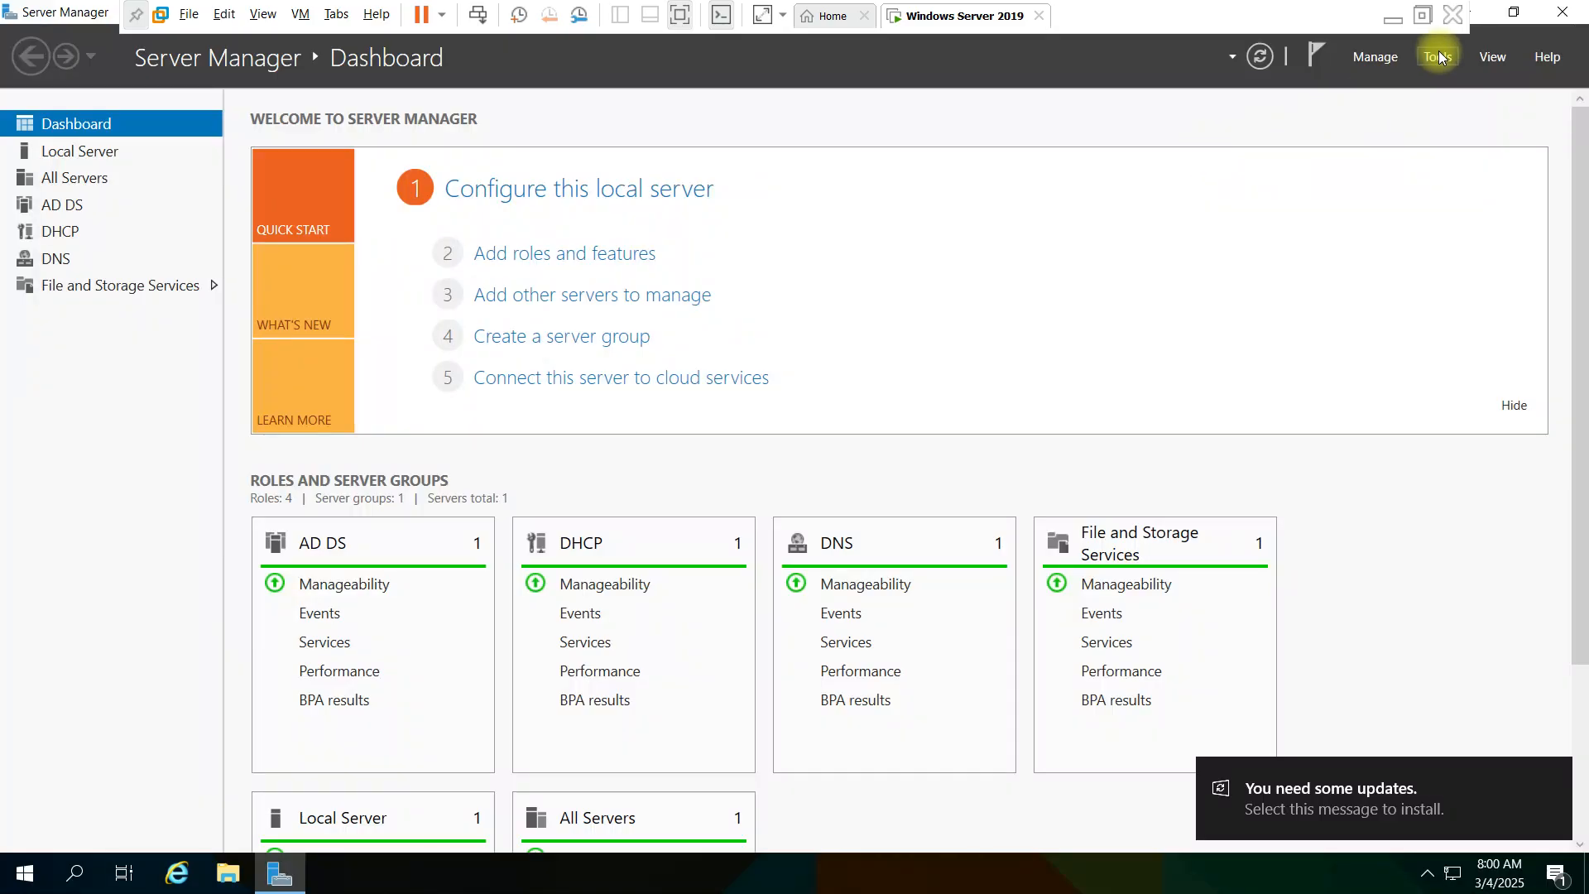
left_click(1440, 57)
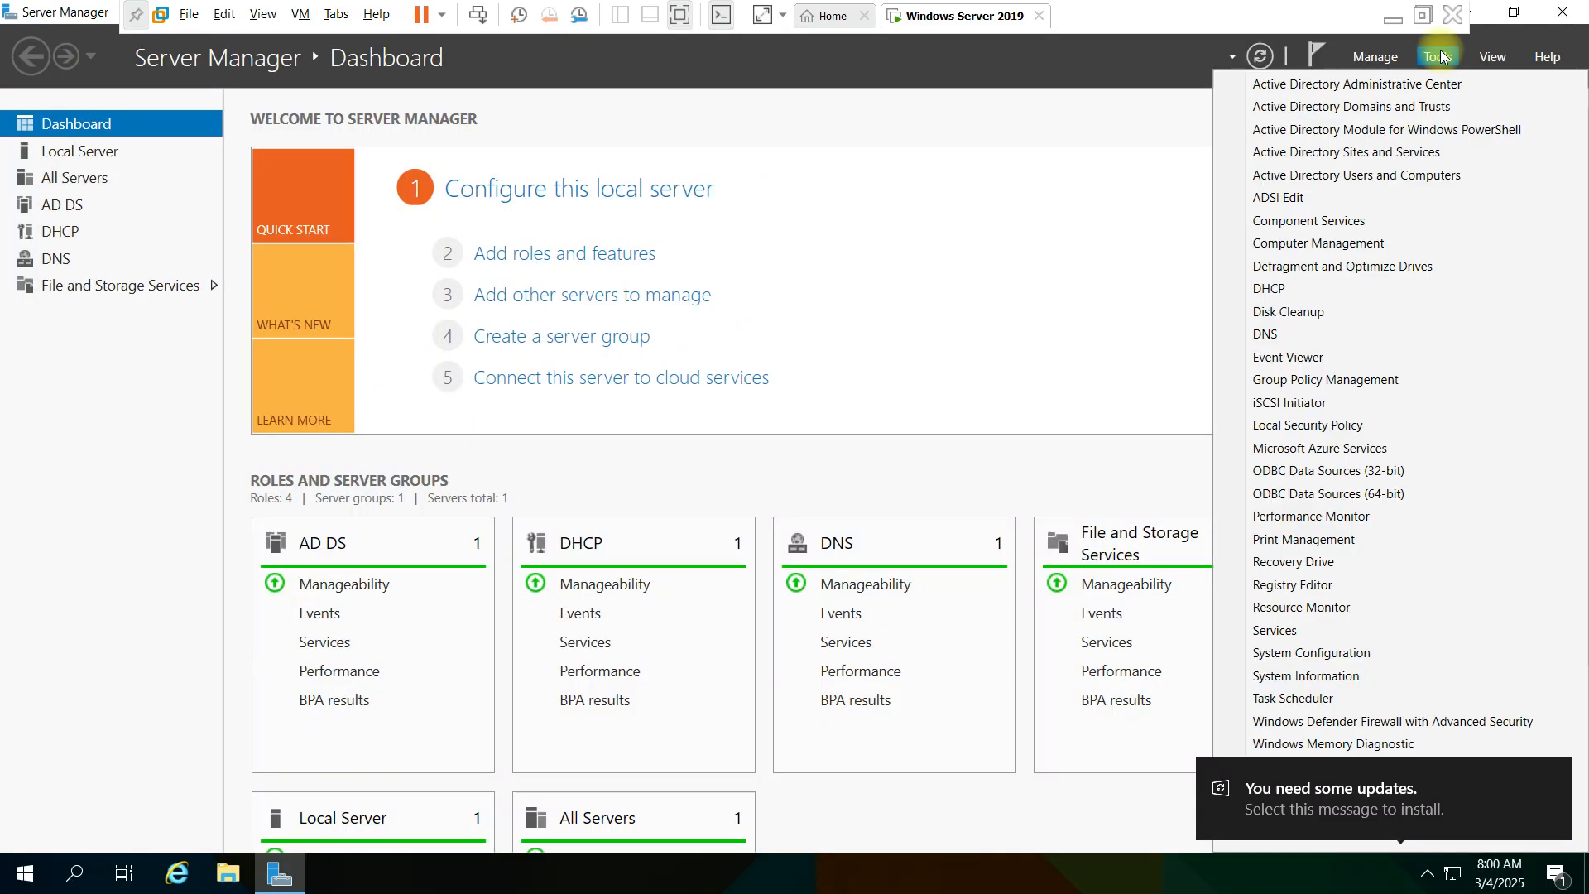
left_click(1364, 176)
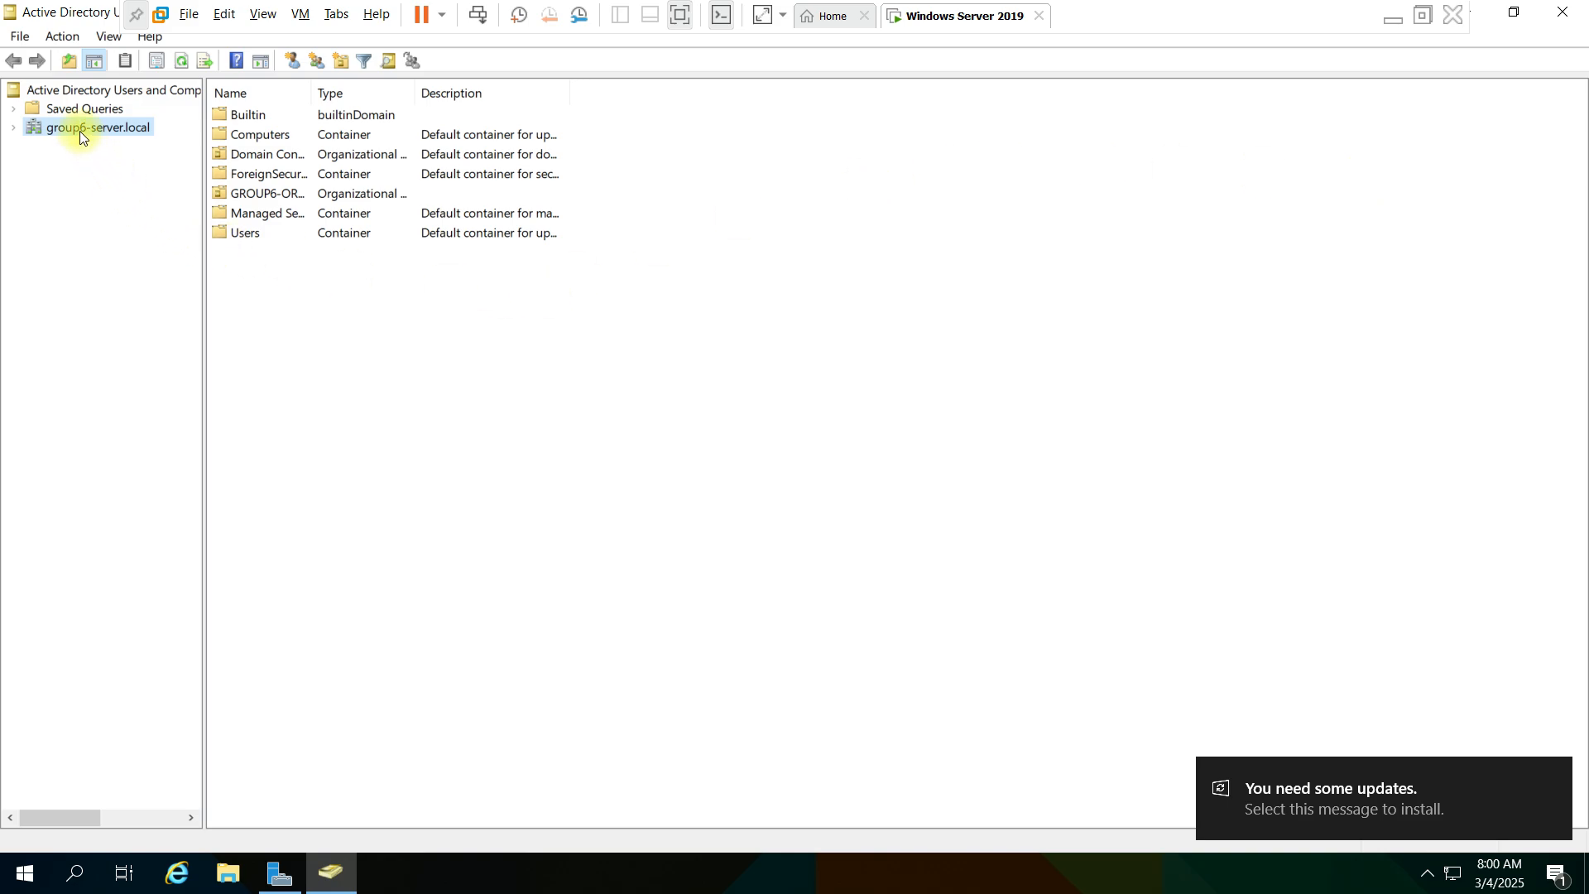
- Create an organizational unit named LESSONS OU under the group6-server.local domain
left_click(13, 129)
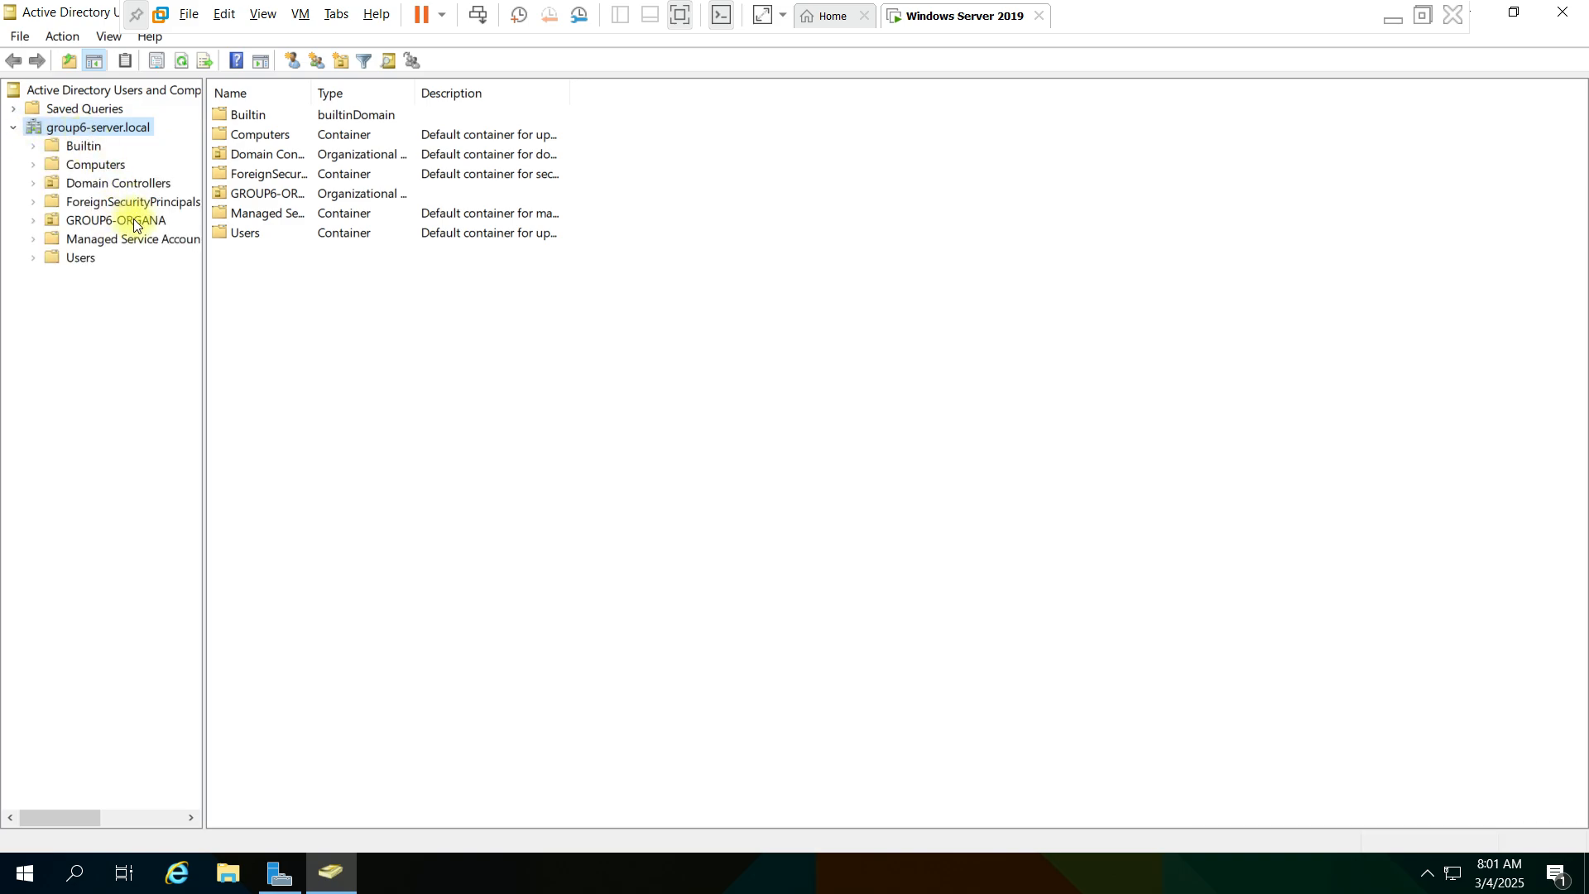
right_click(113, 126)
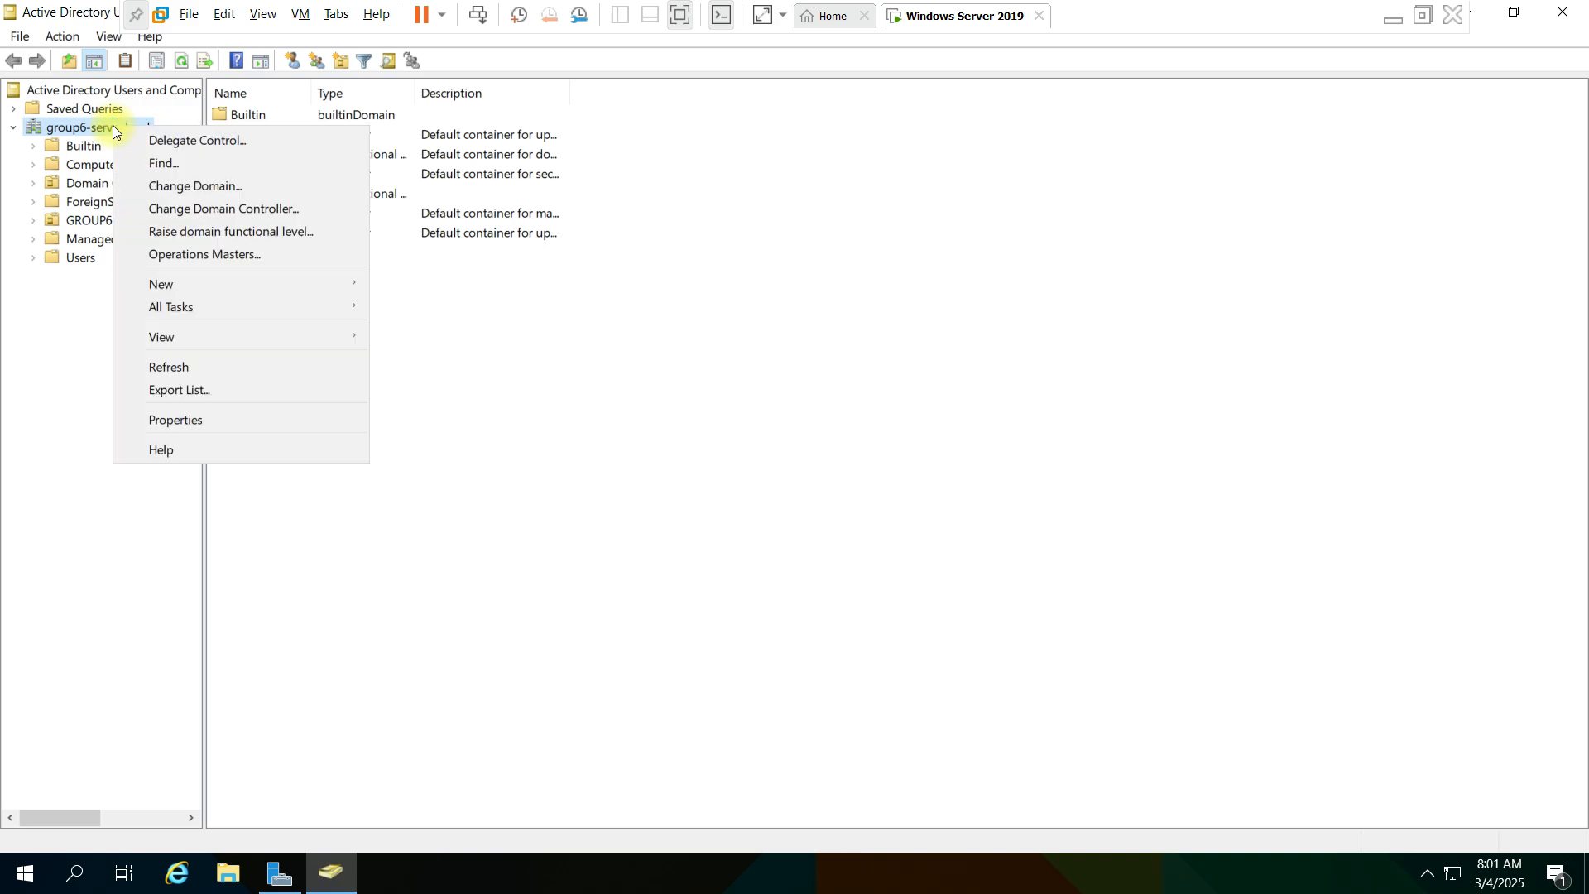
mouse_move(211, 287)
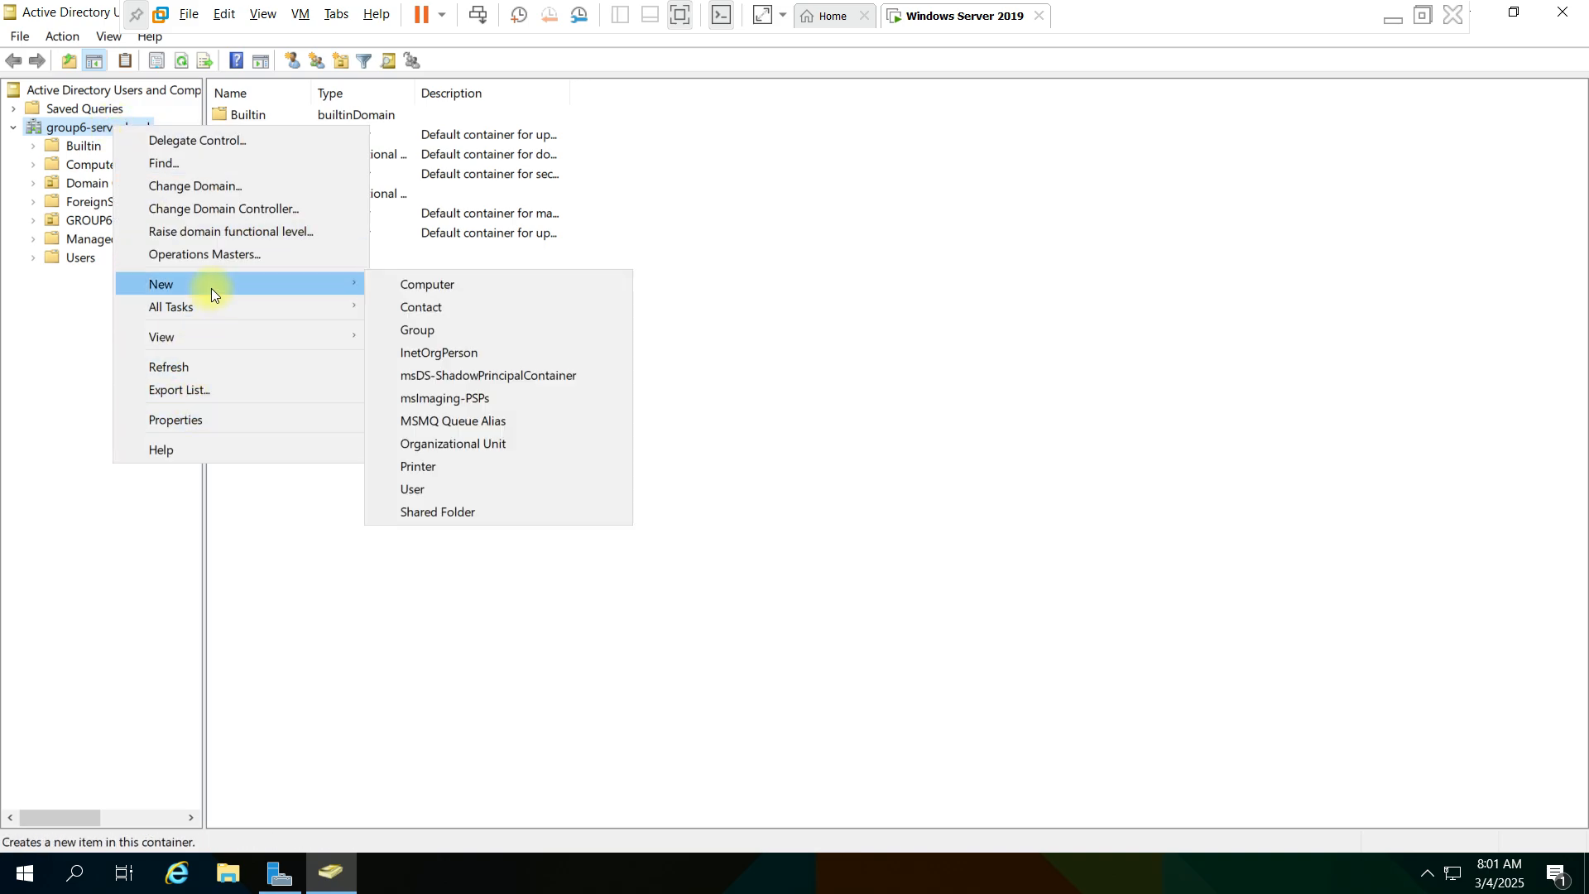
left_click(510, 439)
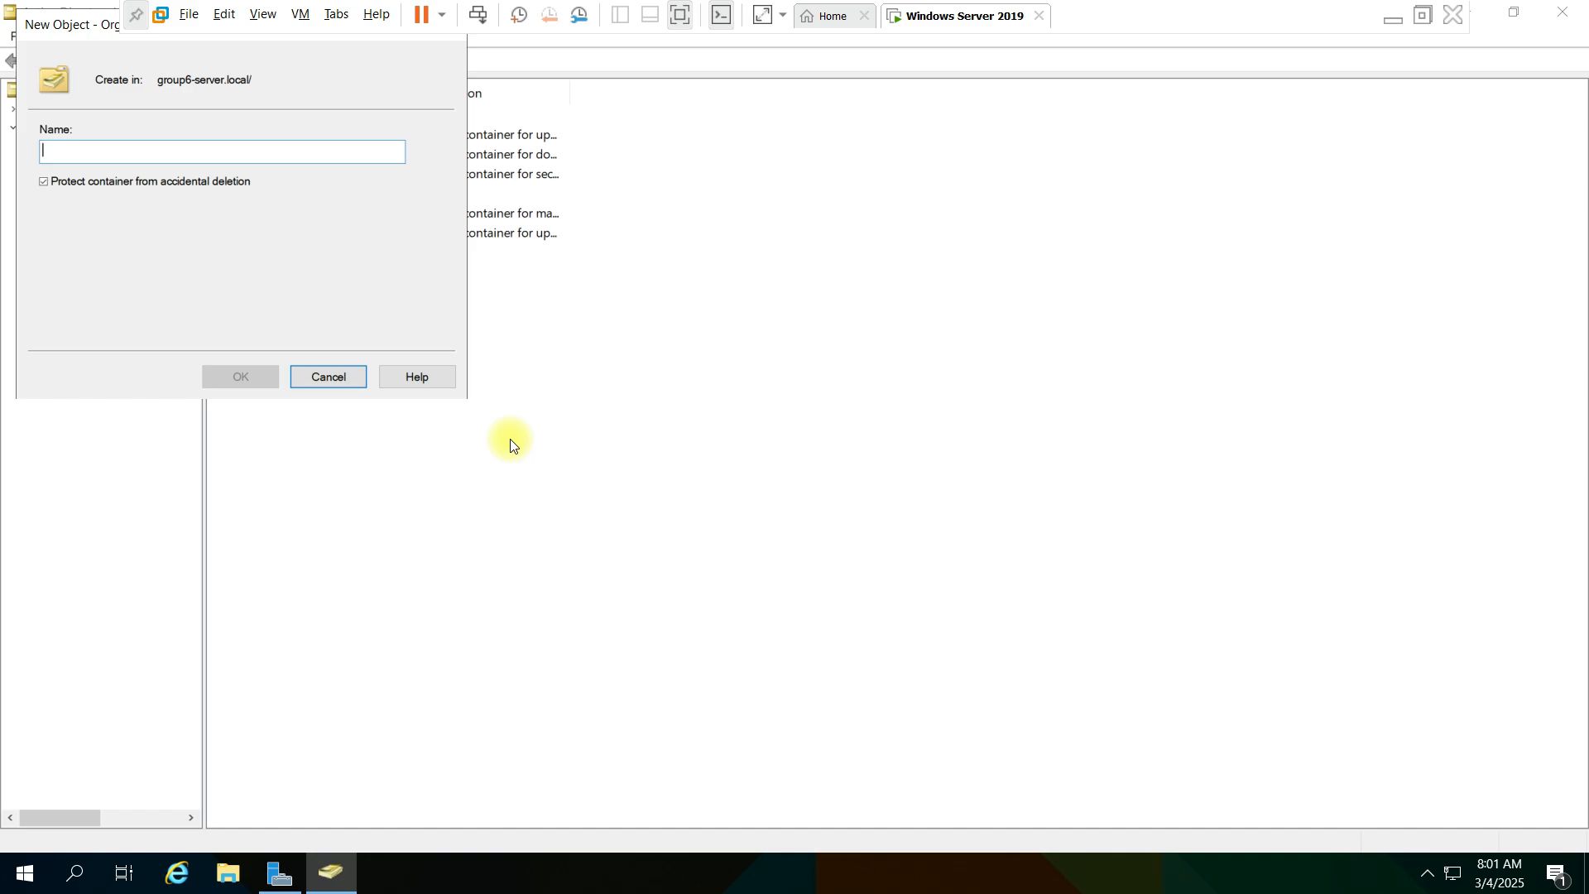
type("LESSON")
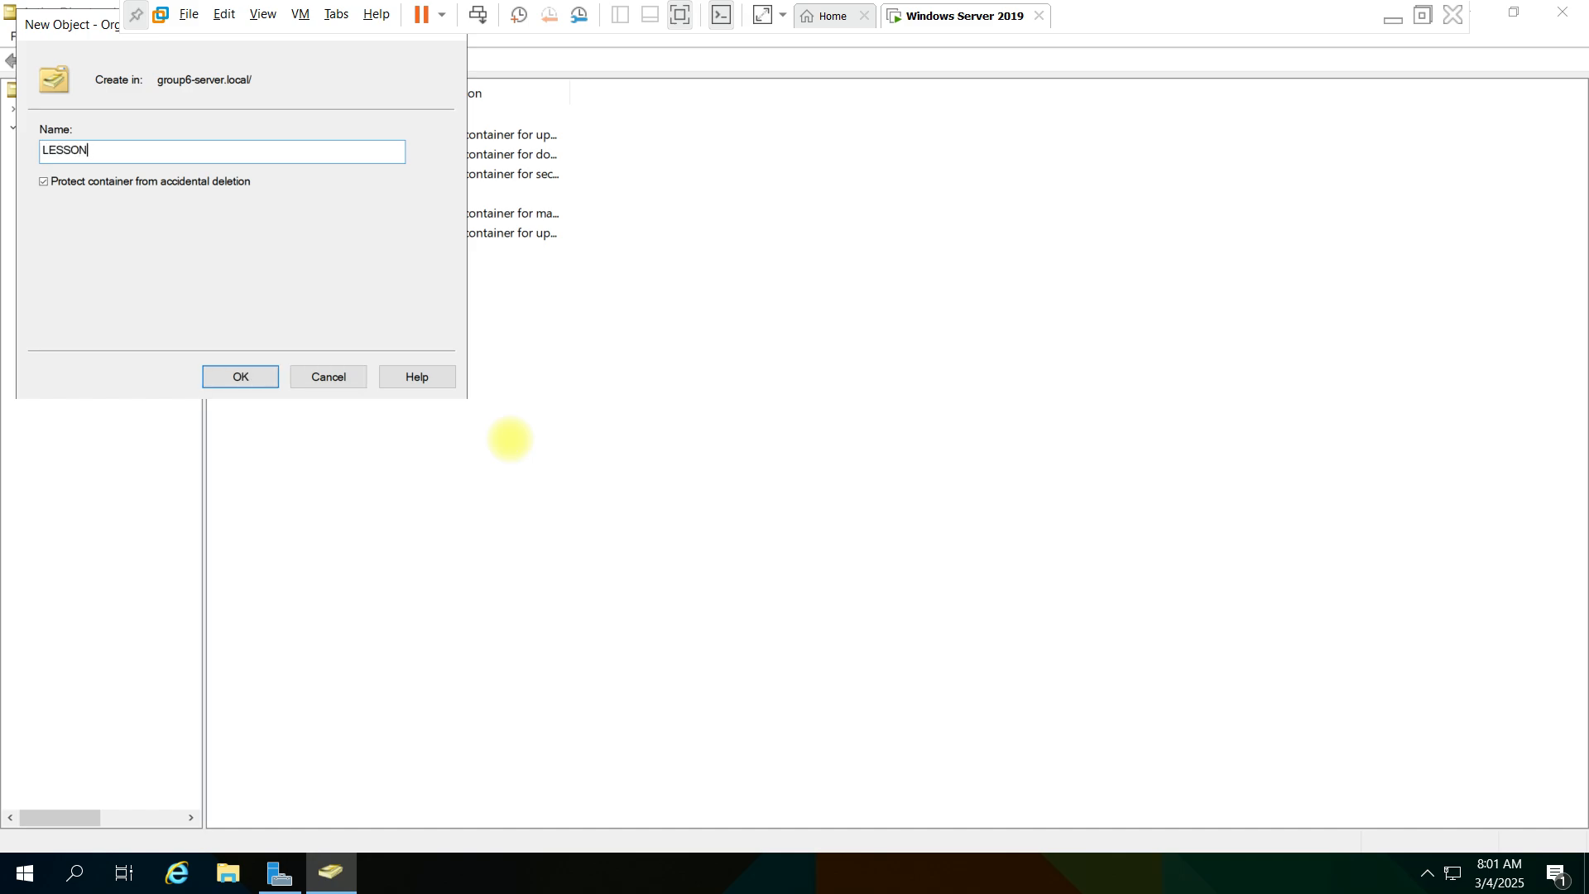
type("S OU")
key("Return")
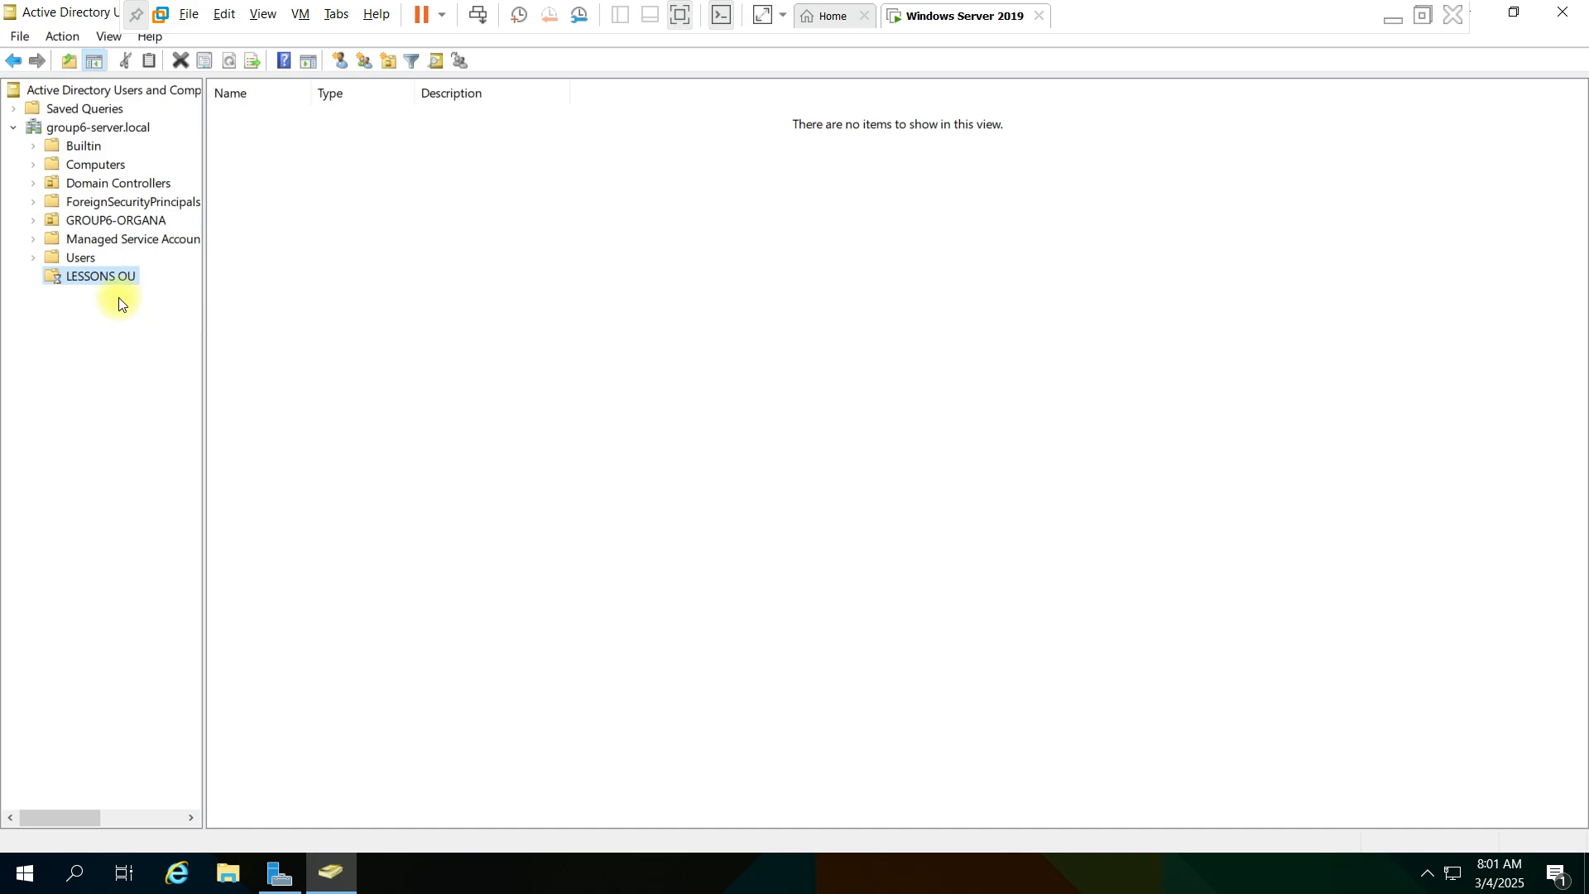
- Widen the Name column of the Users container and start a new user object there
left_click(80, 260)
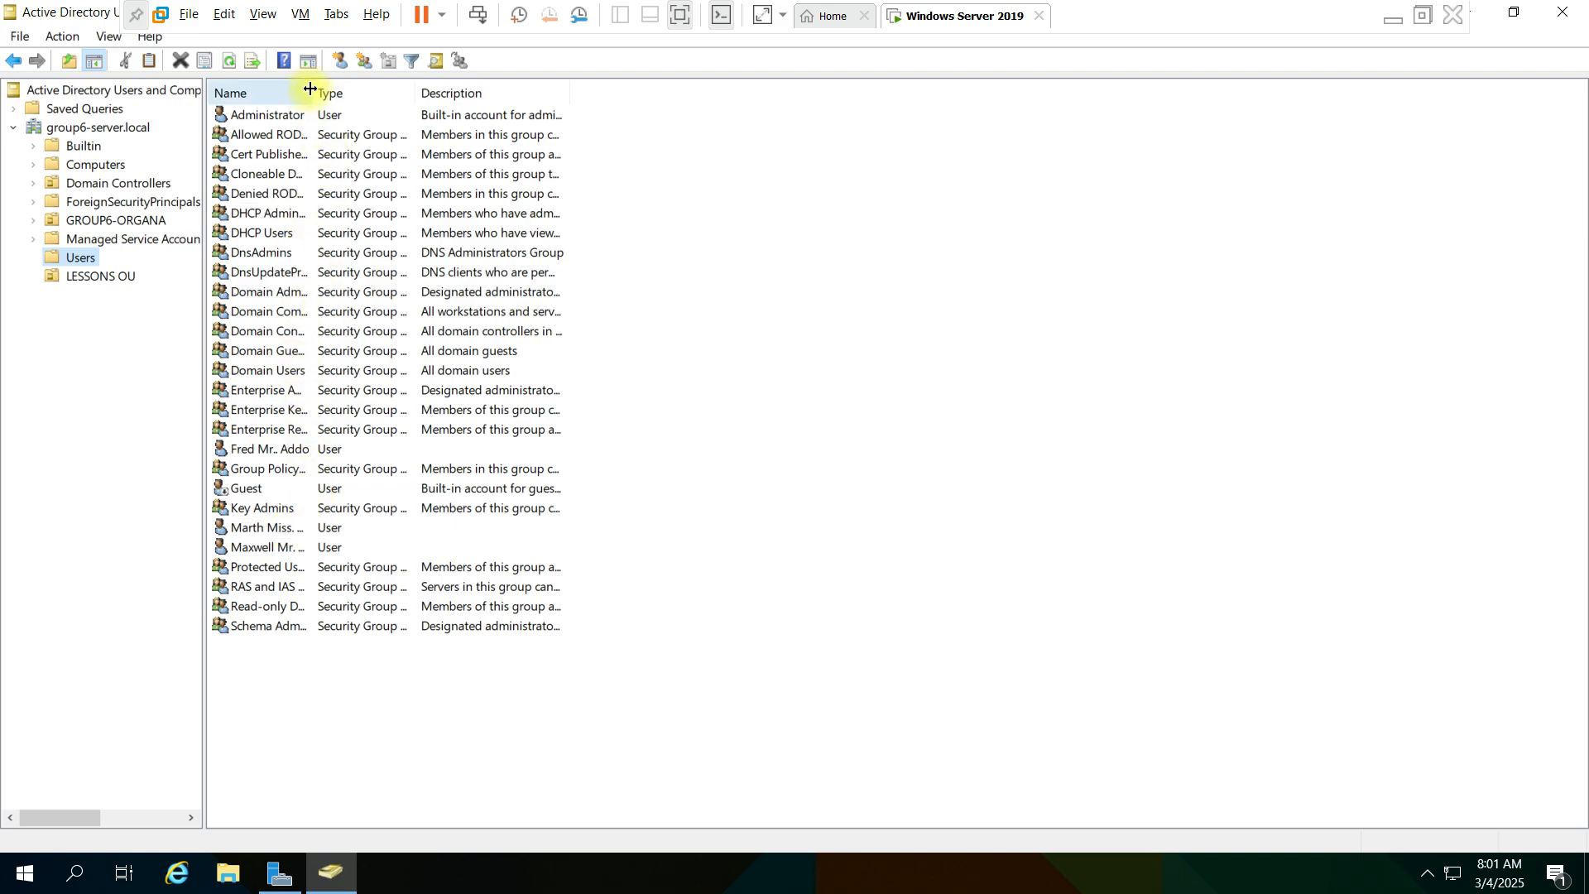
left_click_drag(356, 105, 478, 127)
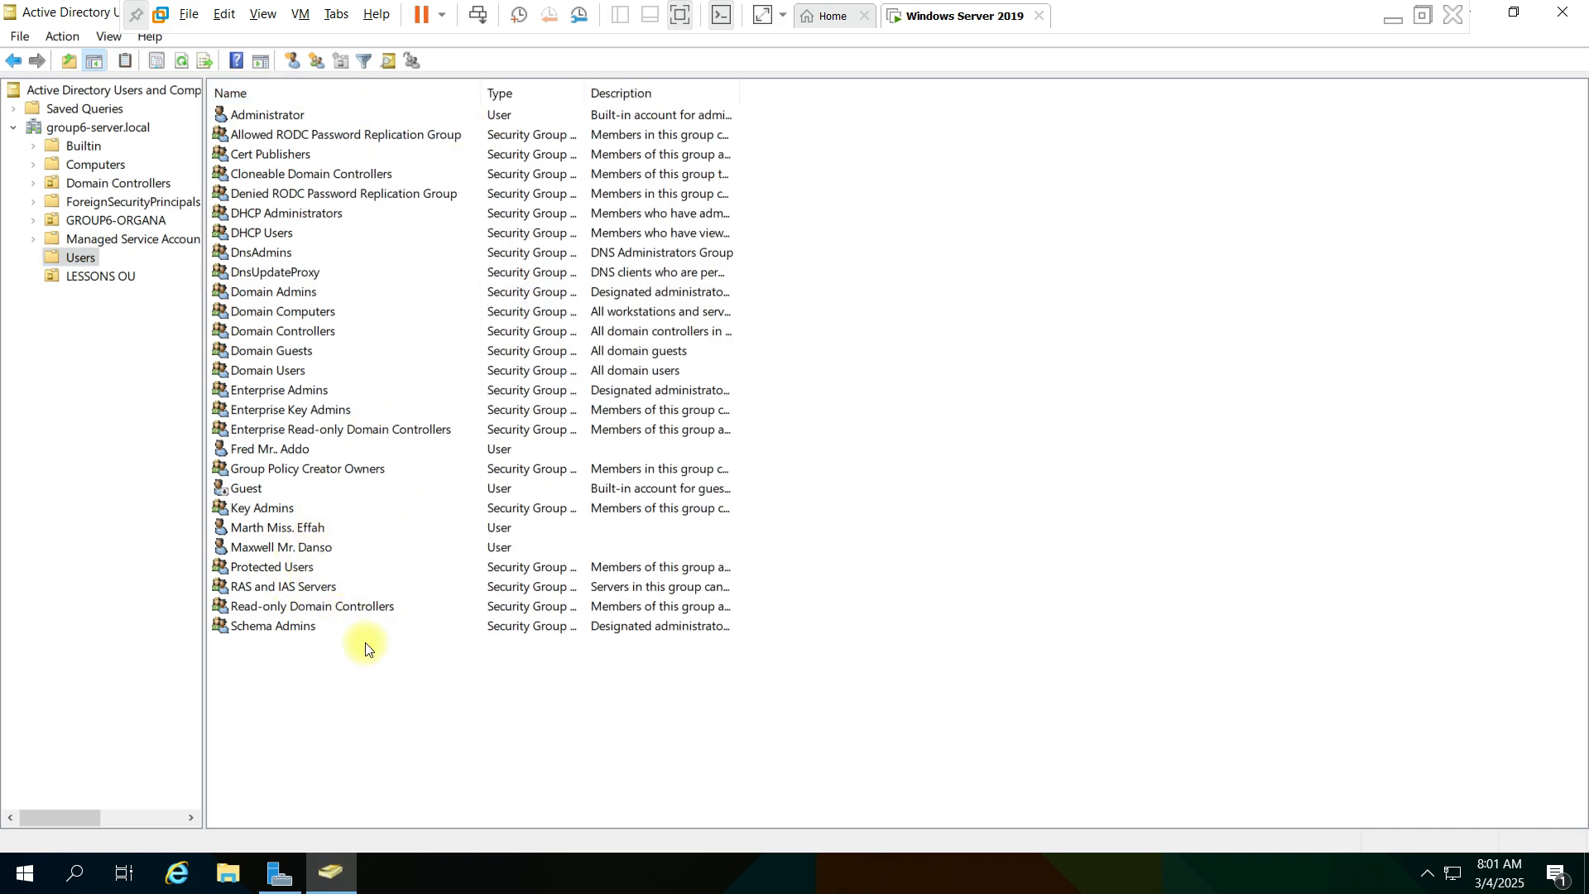
right_click(416, 704)
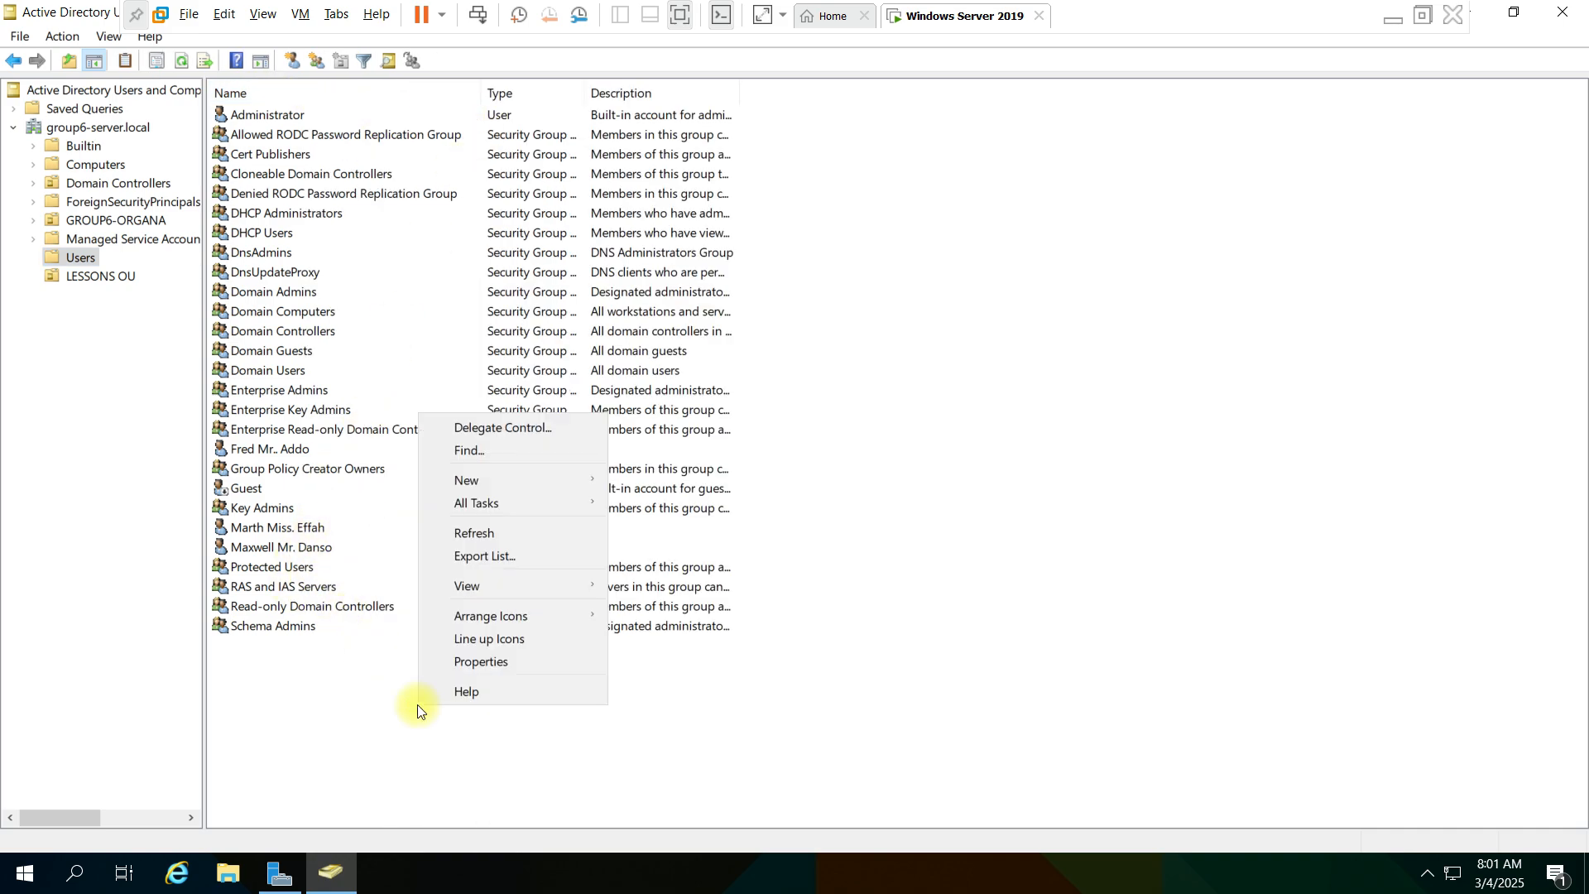
right_click(332, 688)
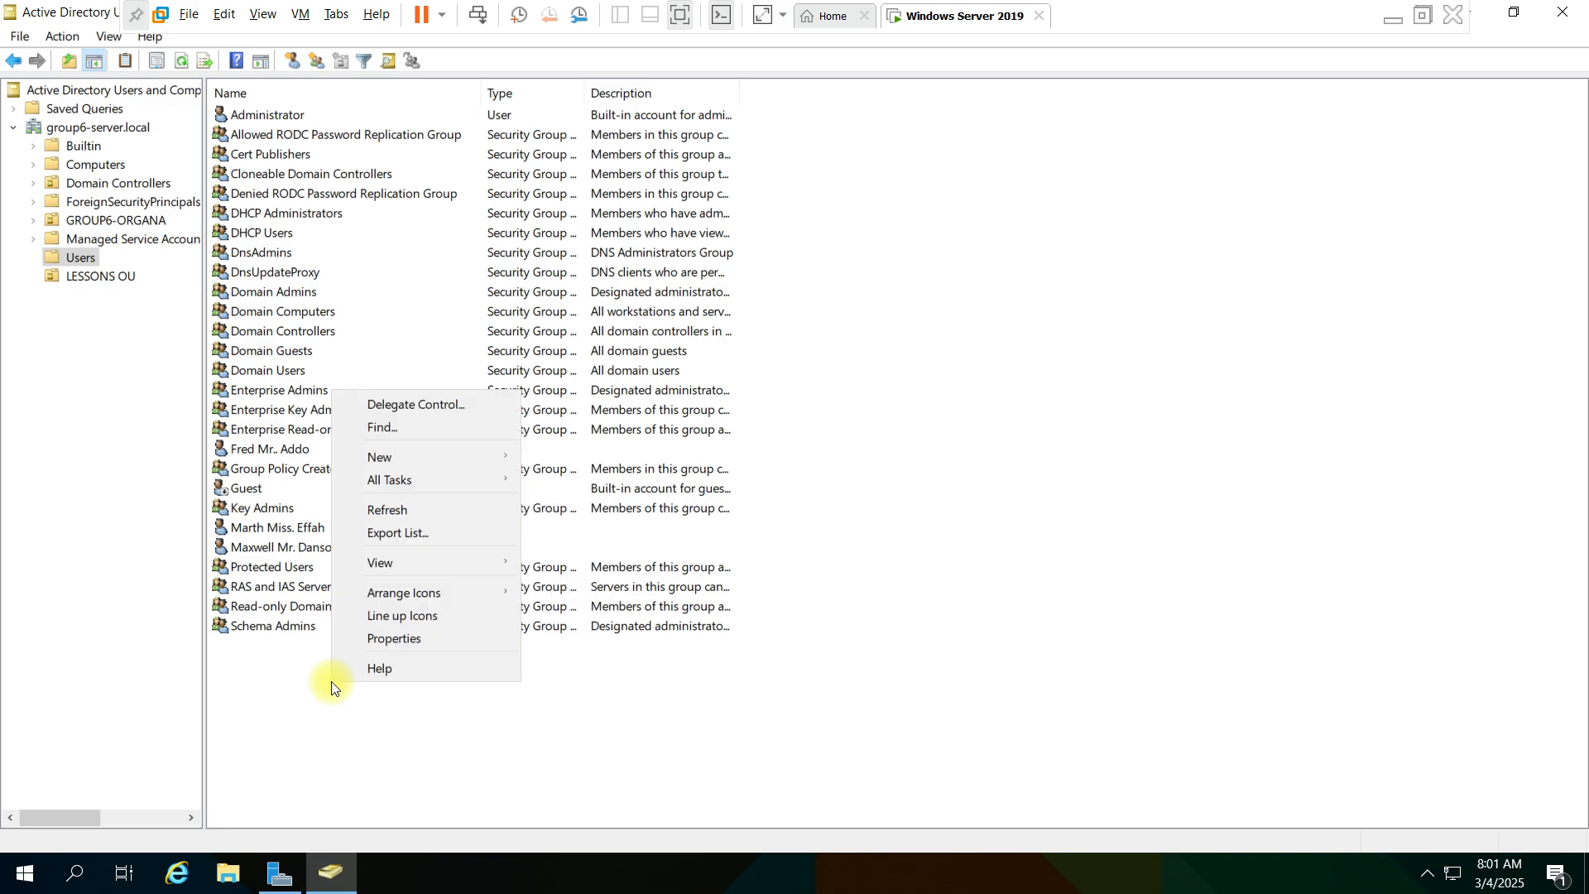
mouse_move(479, 462)
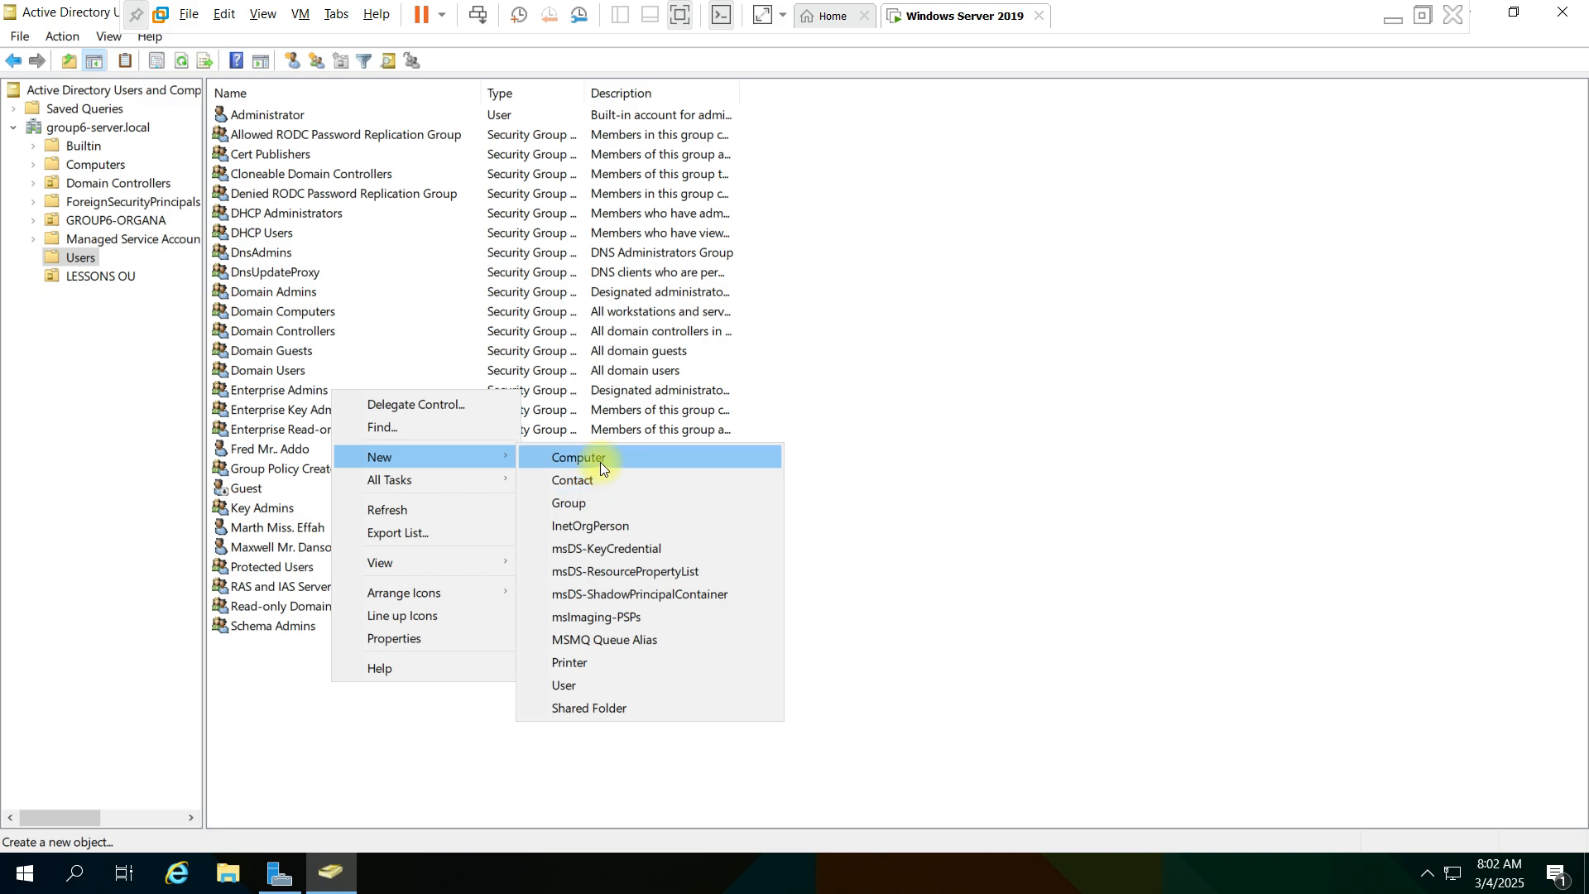
left_click(613, 684)
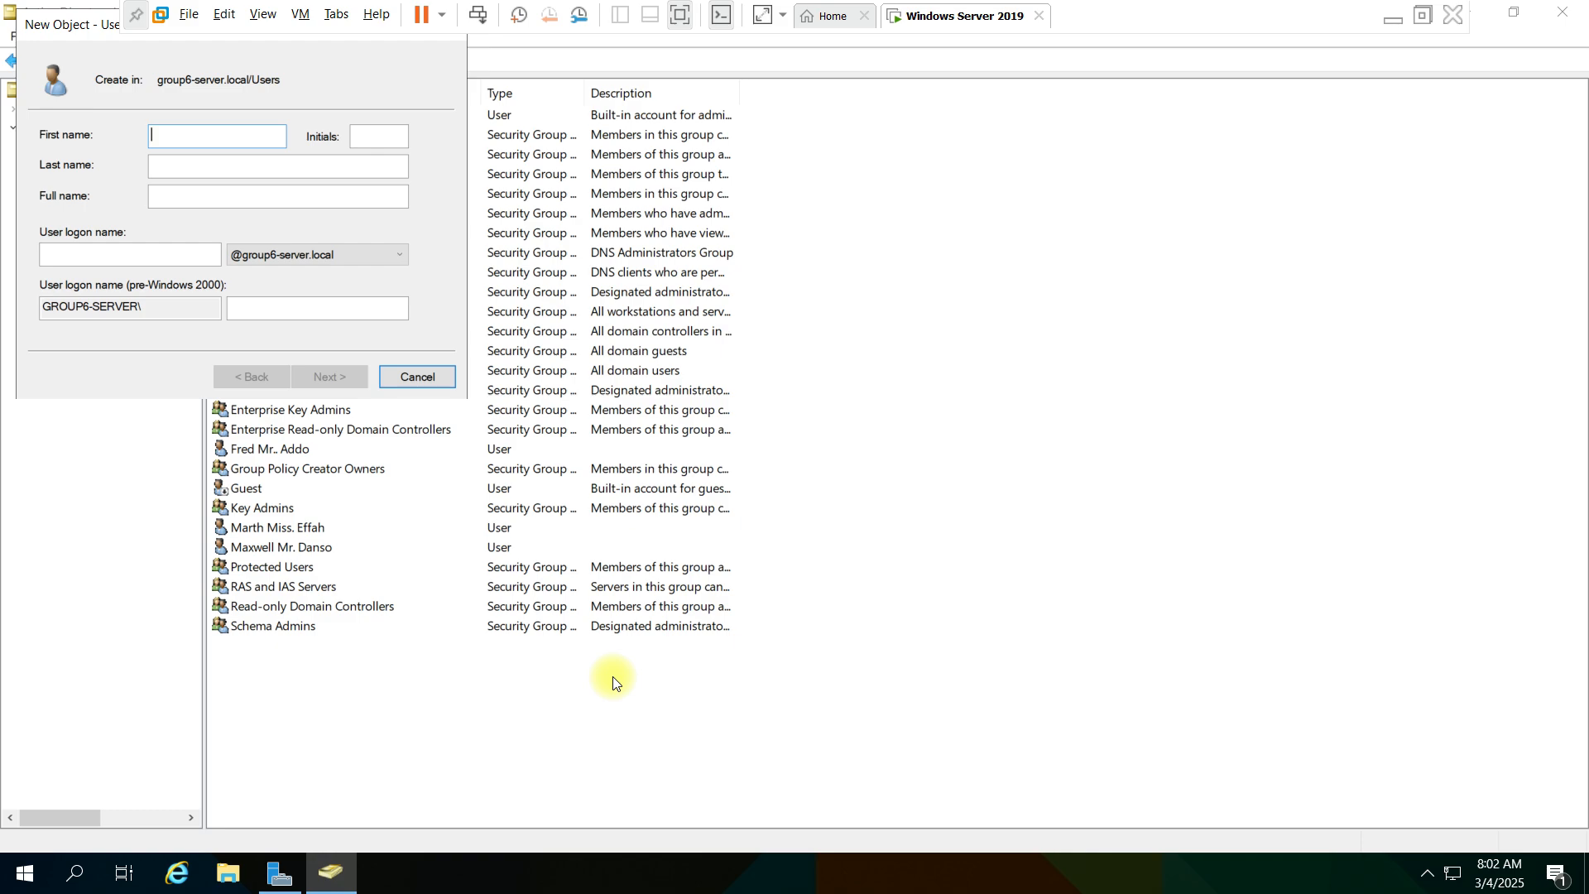
- Enter the new user's first name, initials MR., last name and logon name, and continue to the password settings
left_click(346, 168)
type("Aa")
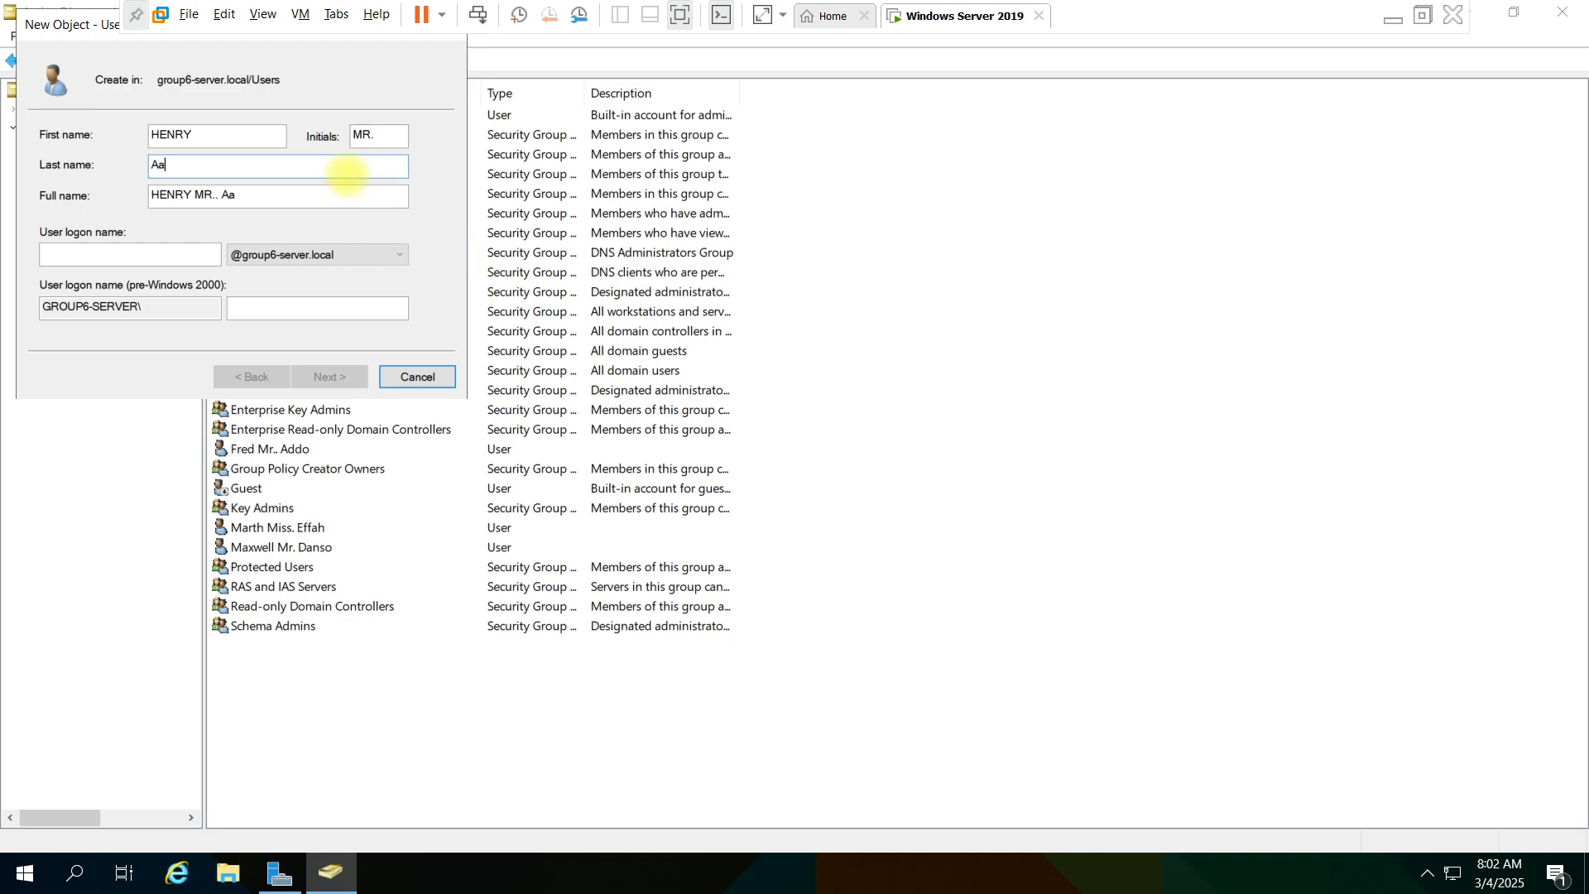
key("BackSpace")
type("sare")
left_click(164, 254)
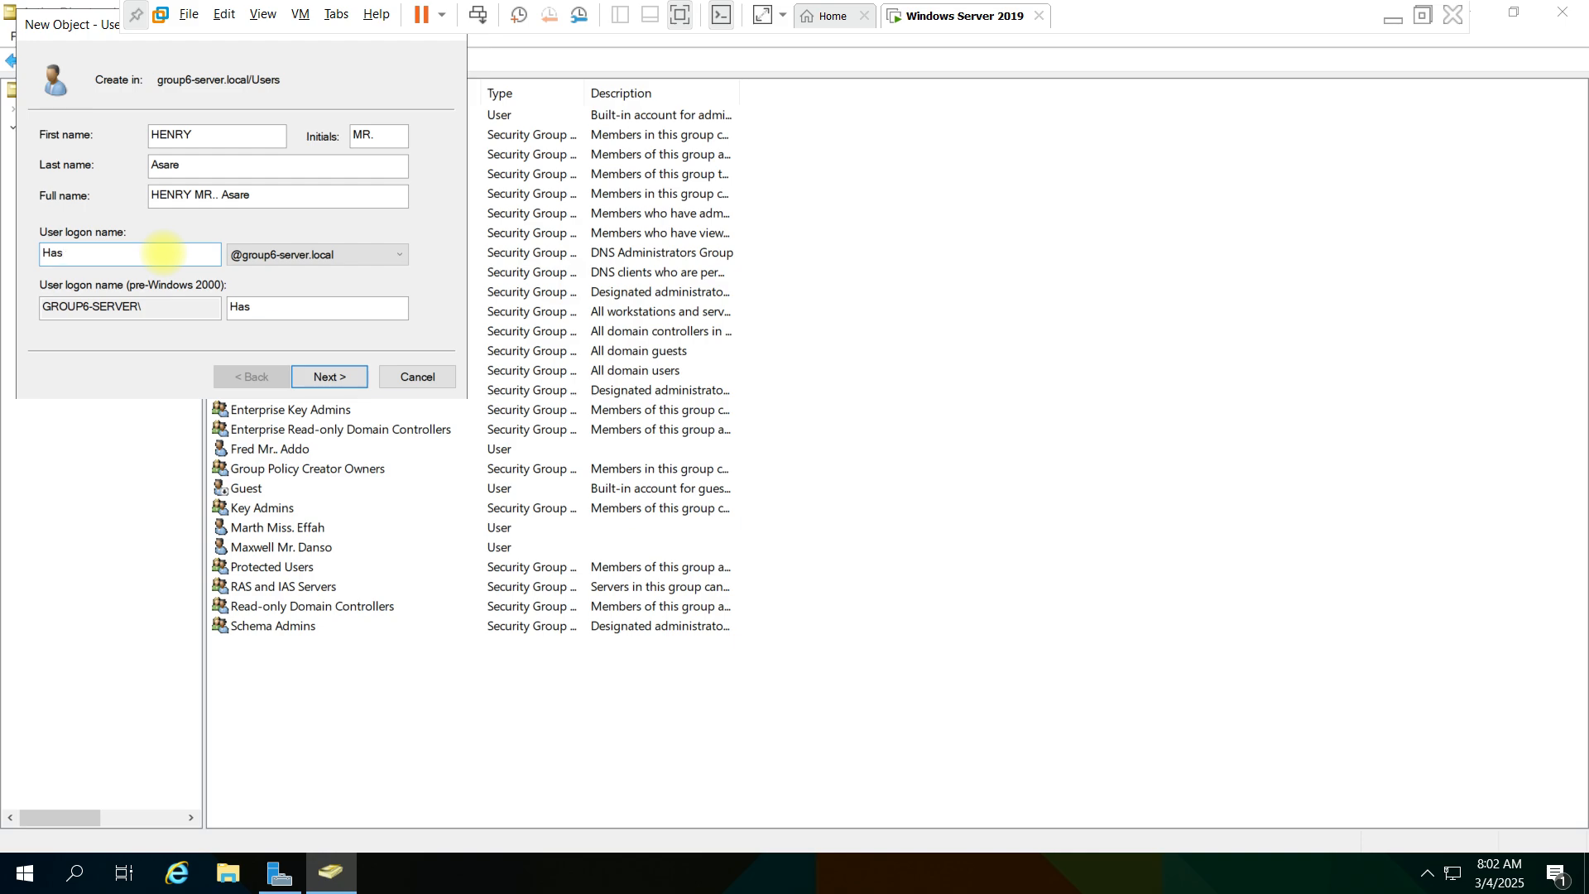
left_click(354, 374)
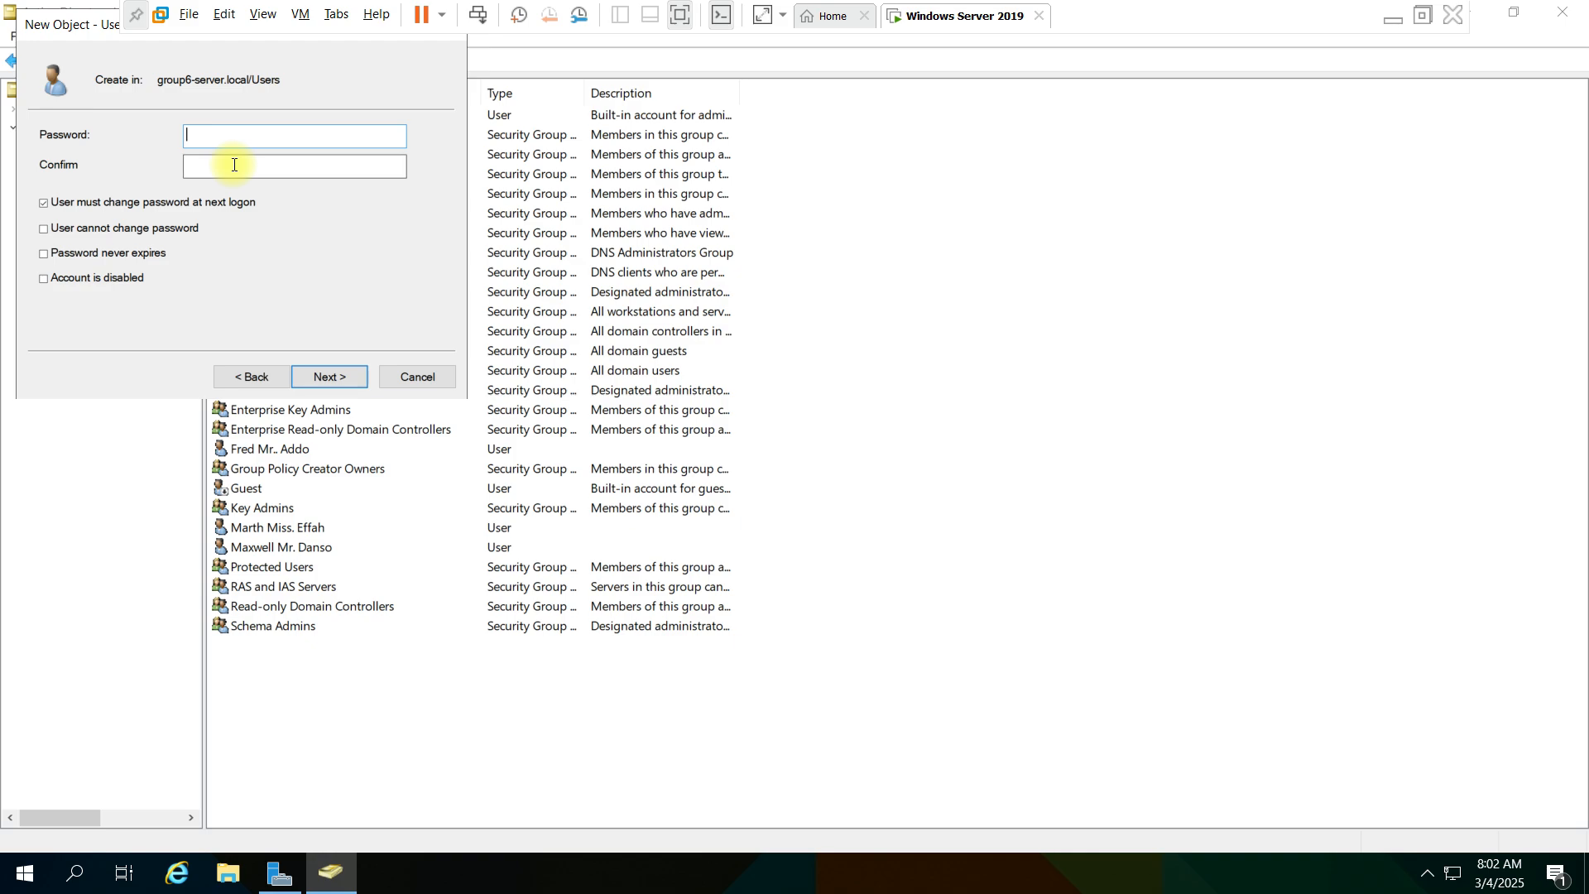
- Enter and confirm the new user's account password, keep the password change at next logon required, and finish creating the user
type("P@ssw0rd123")
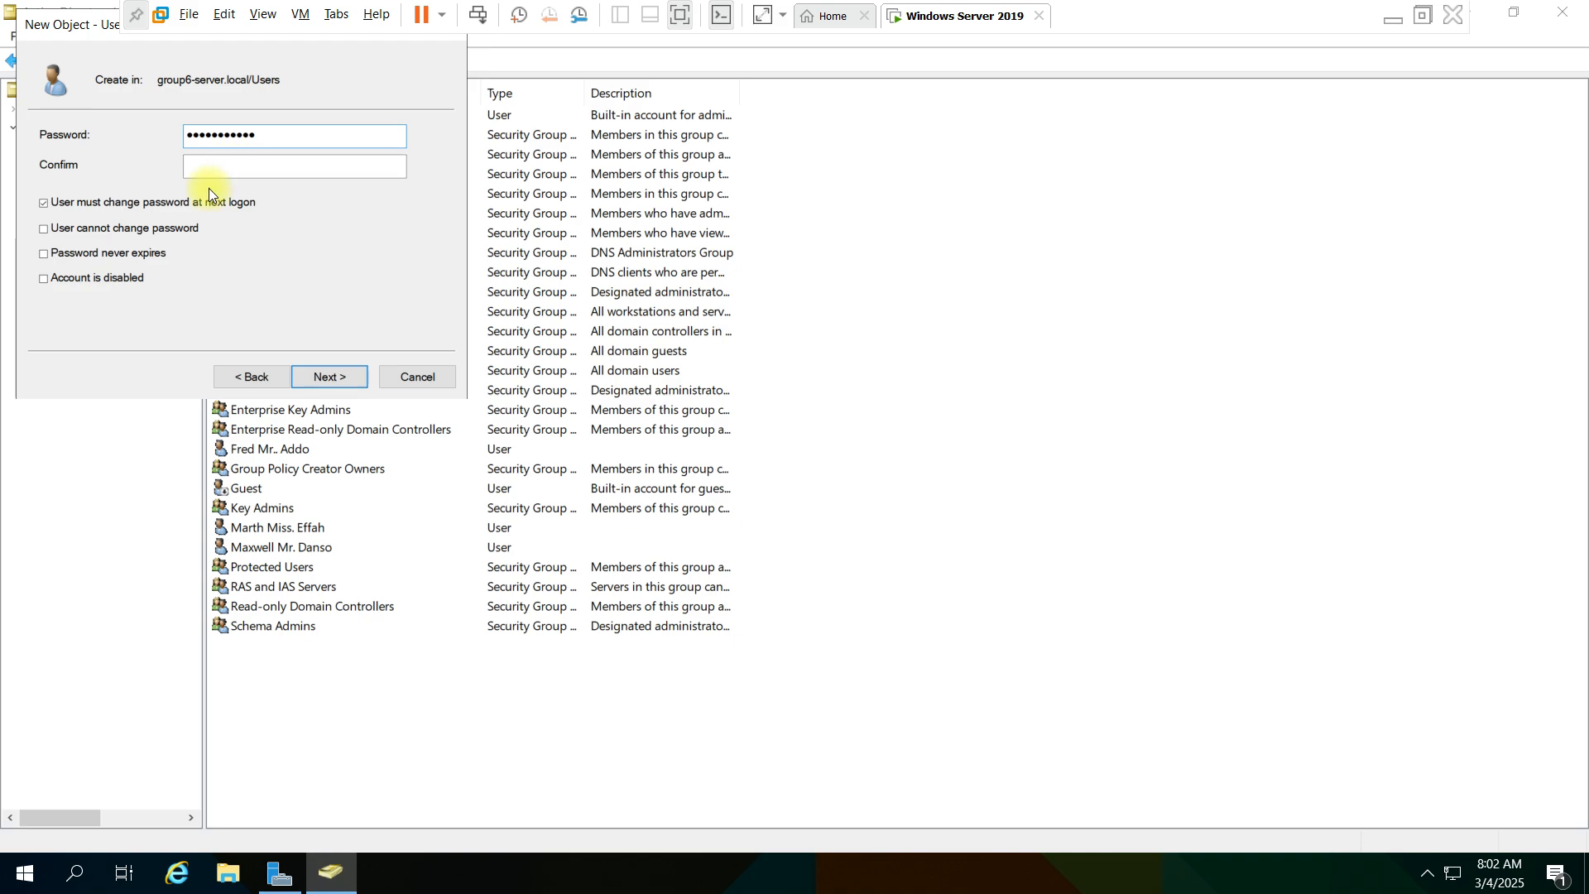
left_click(221, 170)
type("Password123")
left_click_drag(44, 37, 103, 164)
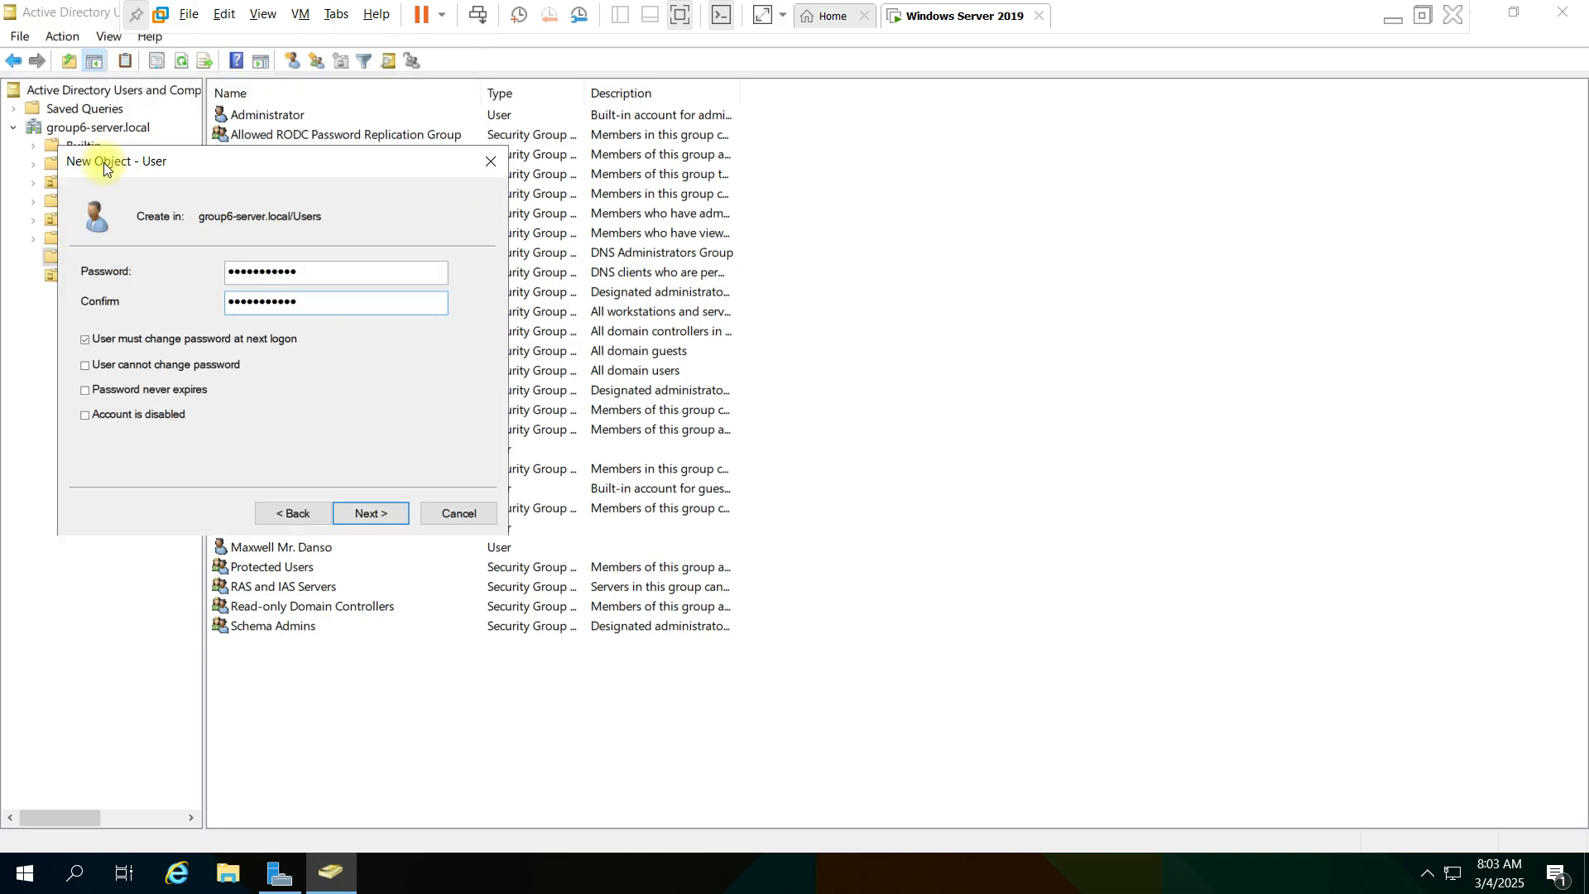
left_click(371, 513)
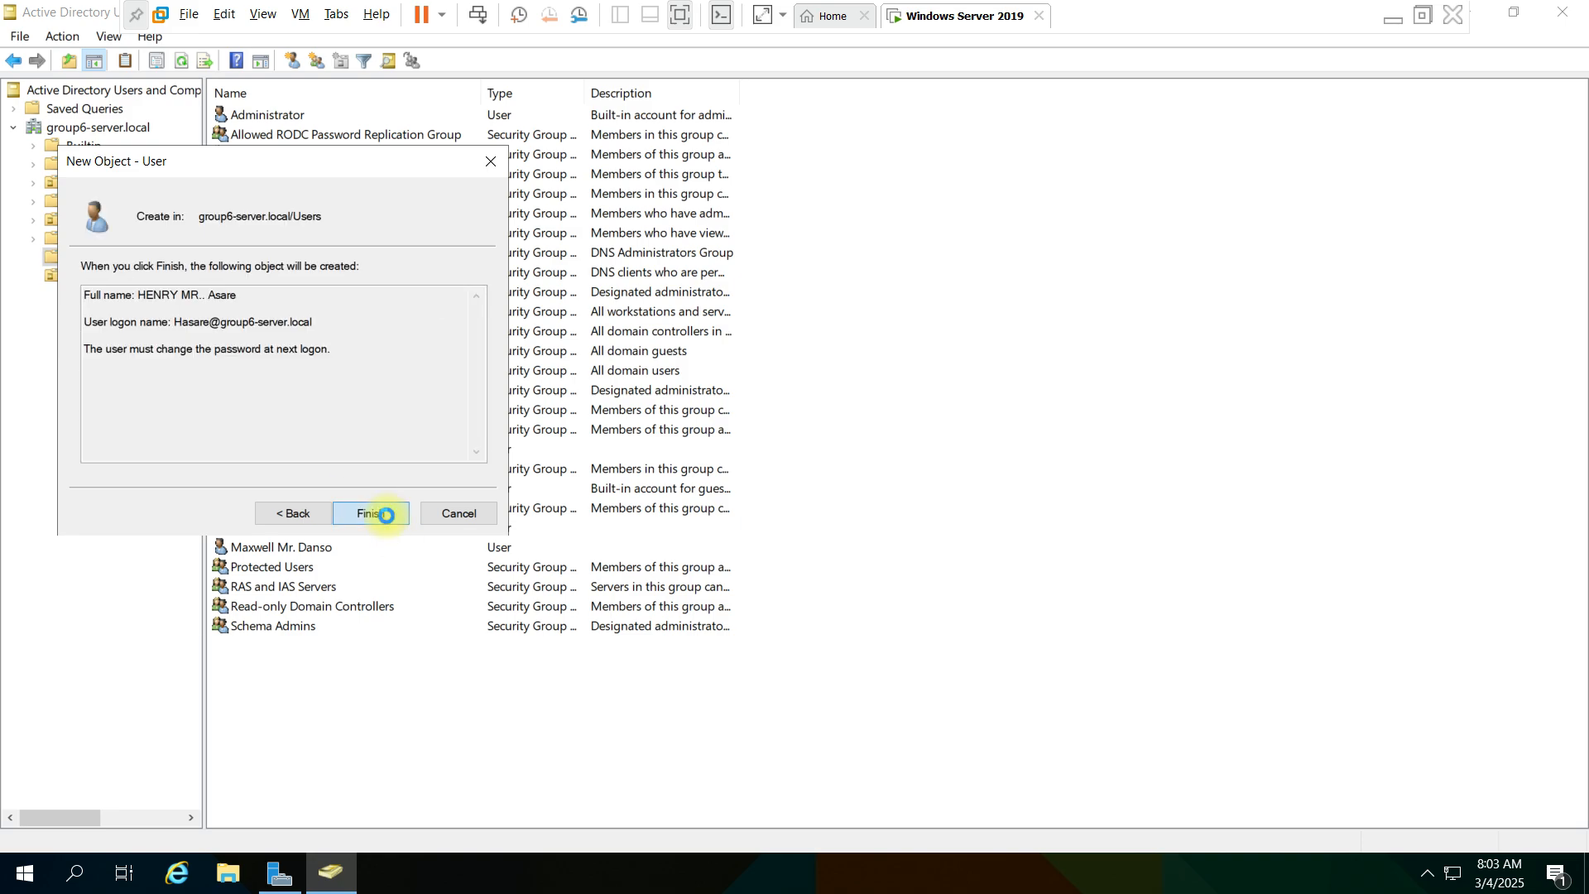
left_click(385, 515)
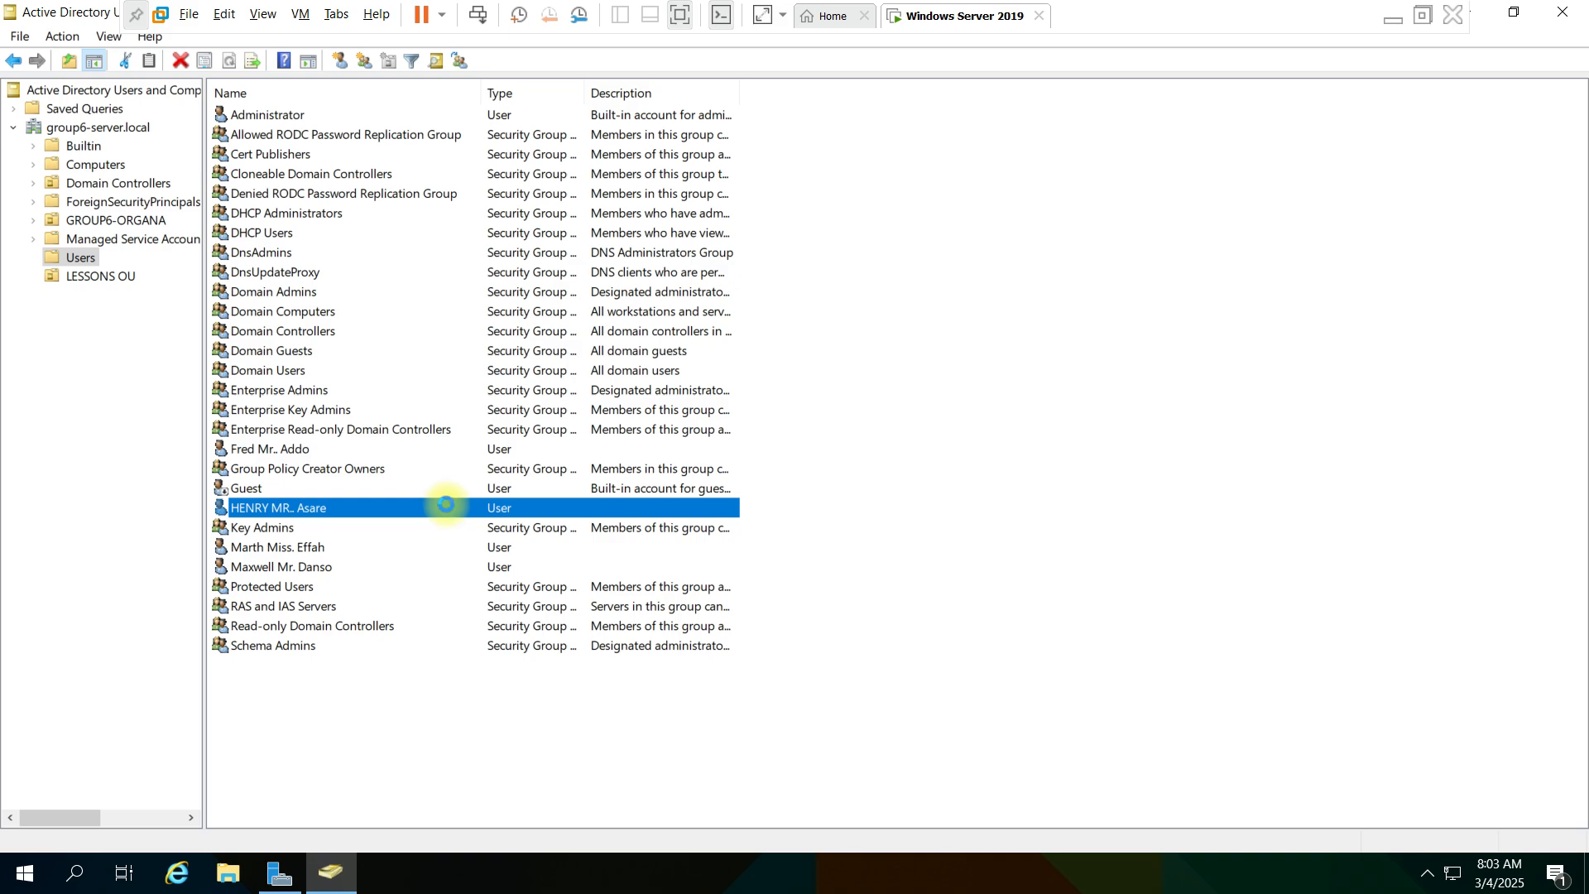
- Move the new user from the Users container into LESSONS OU and check the contents of both
right_click(445, 506)
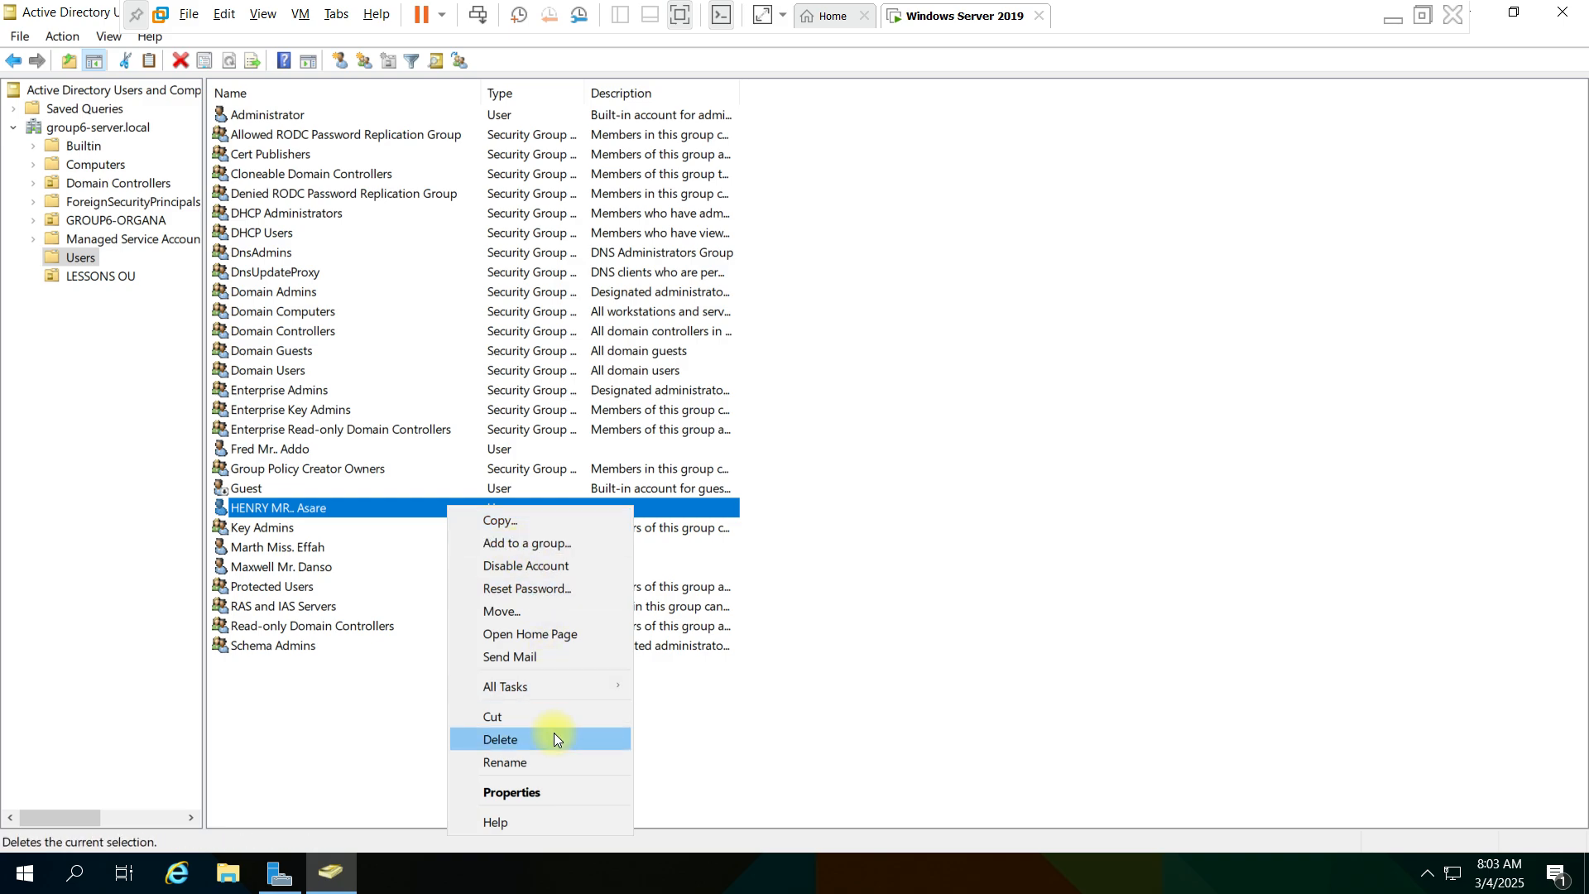
left_click(538, 612)
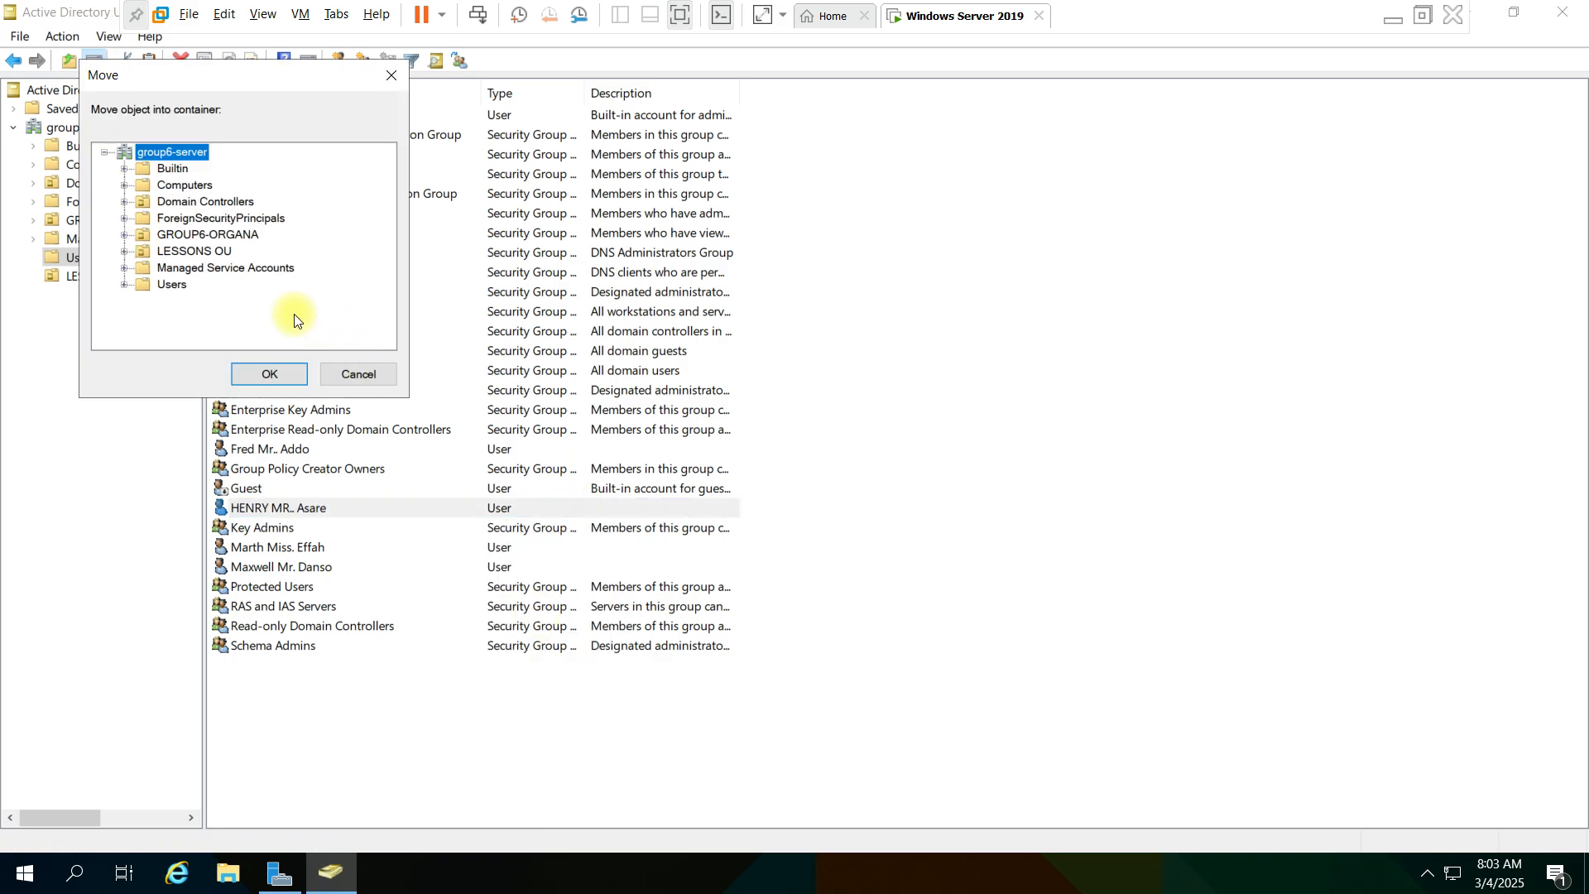
left_click(196, 249)
left_click(282, 368)
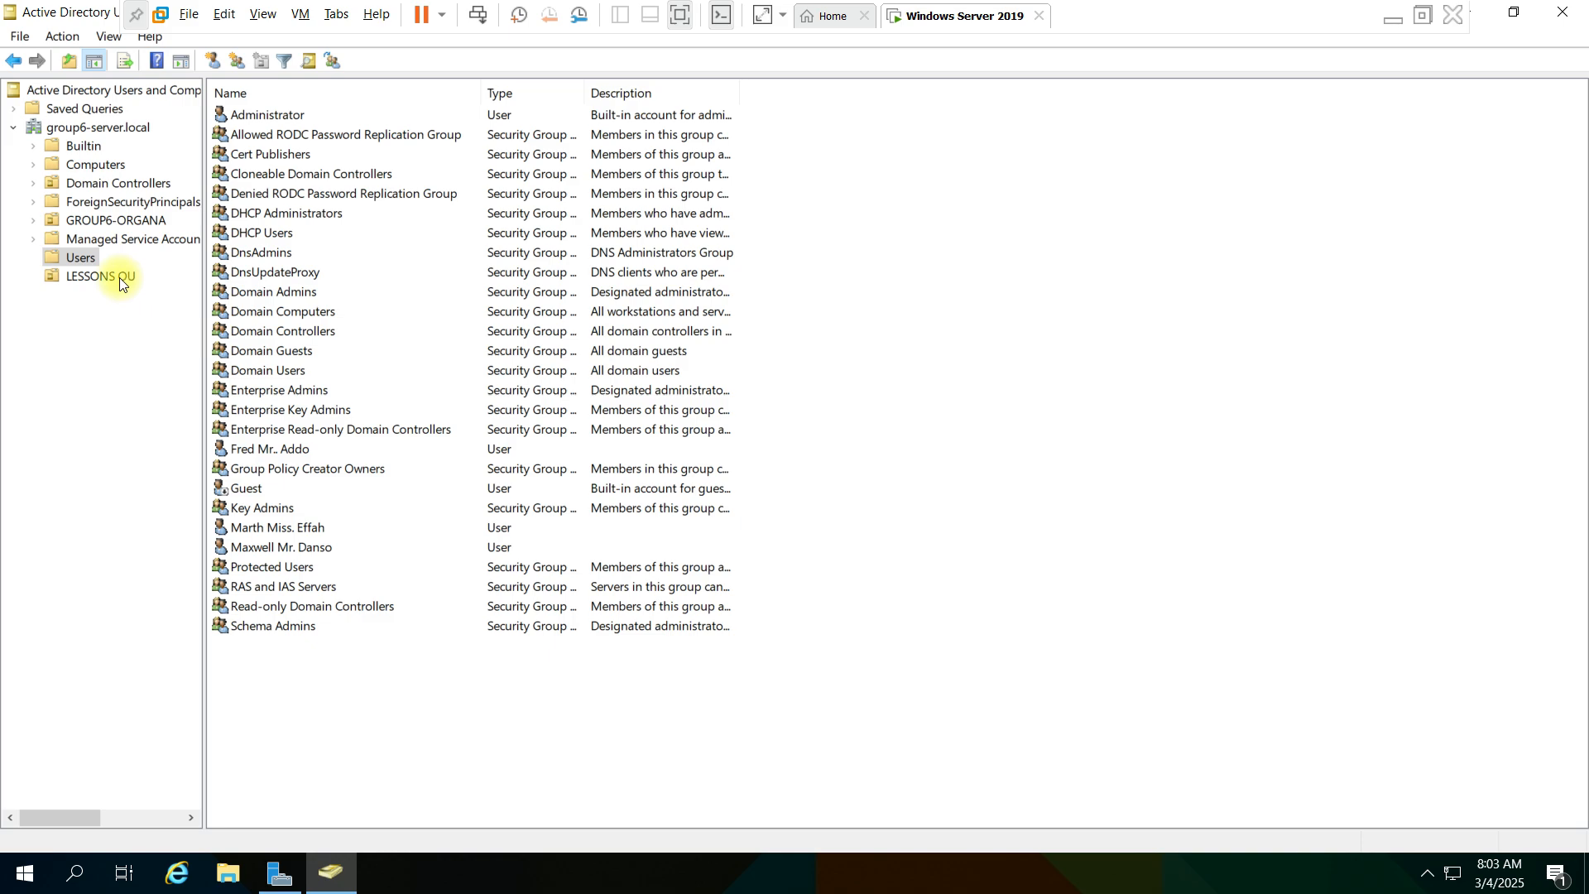
left_click(101, 276)
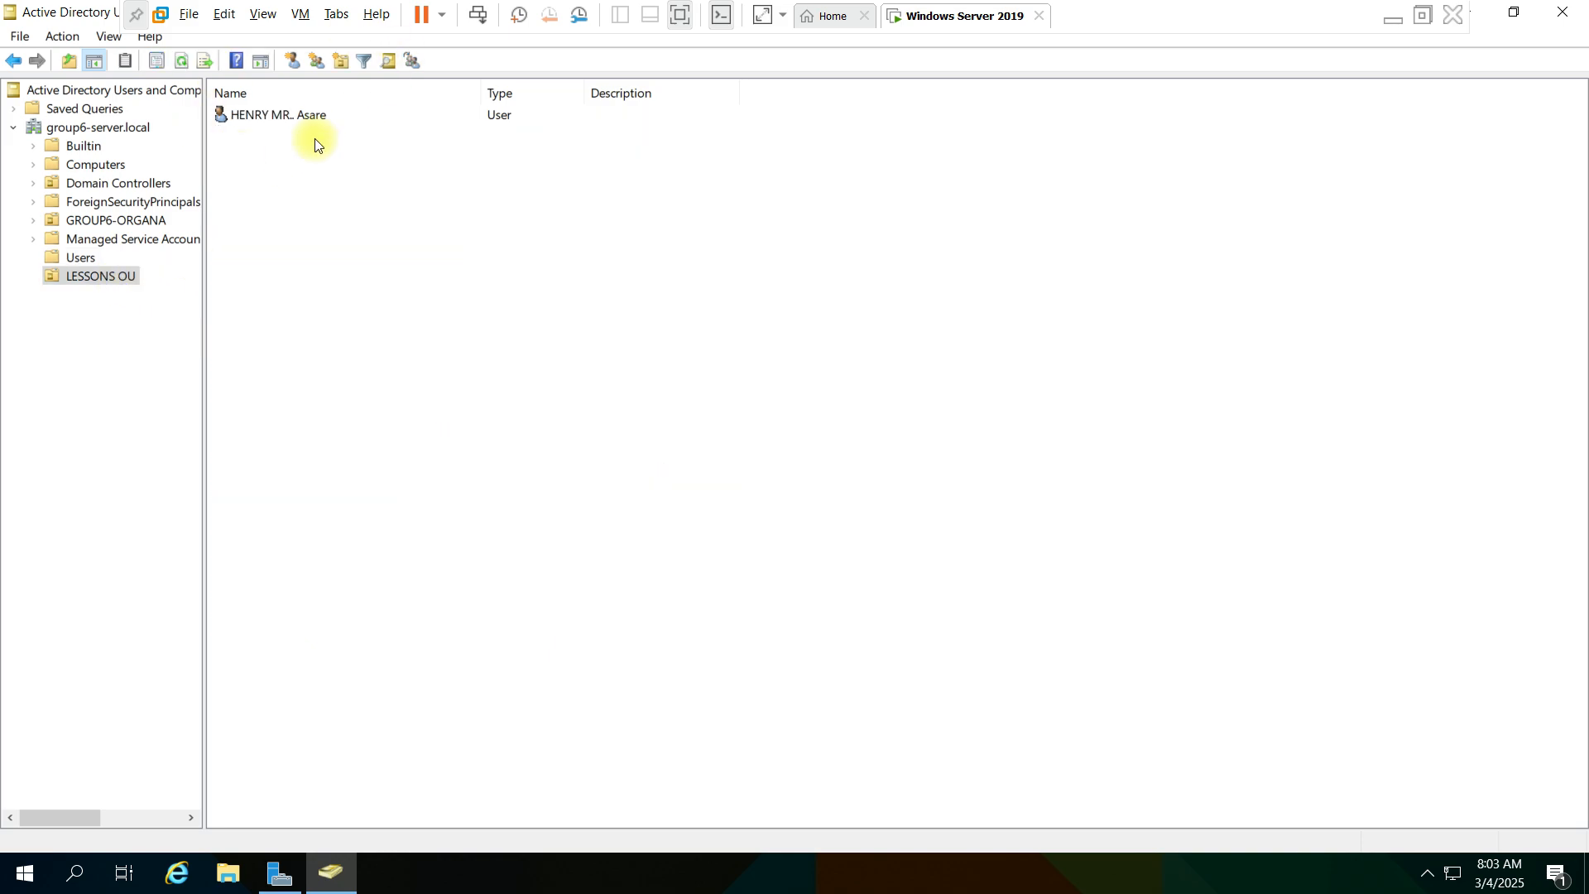
left_click(77, 259)
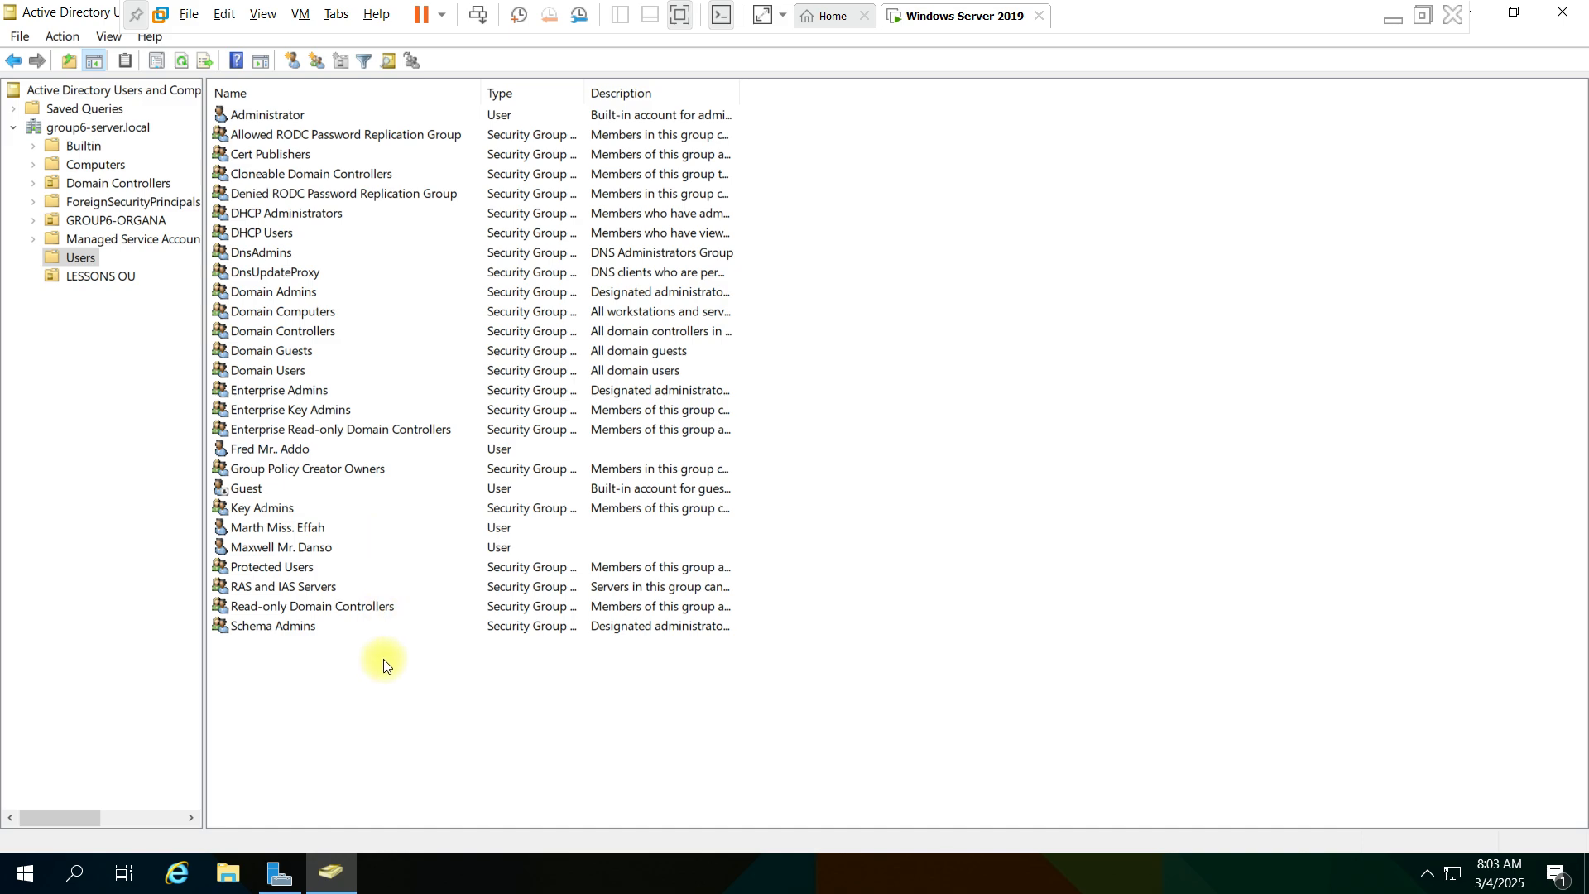
- Open LESSONS OU and start a new group object in it
left_click(130, 274)
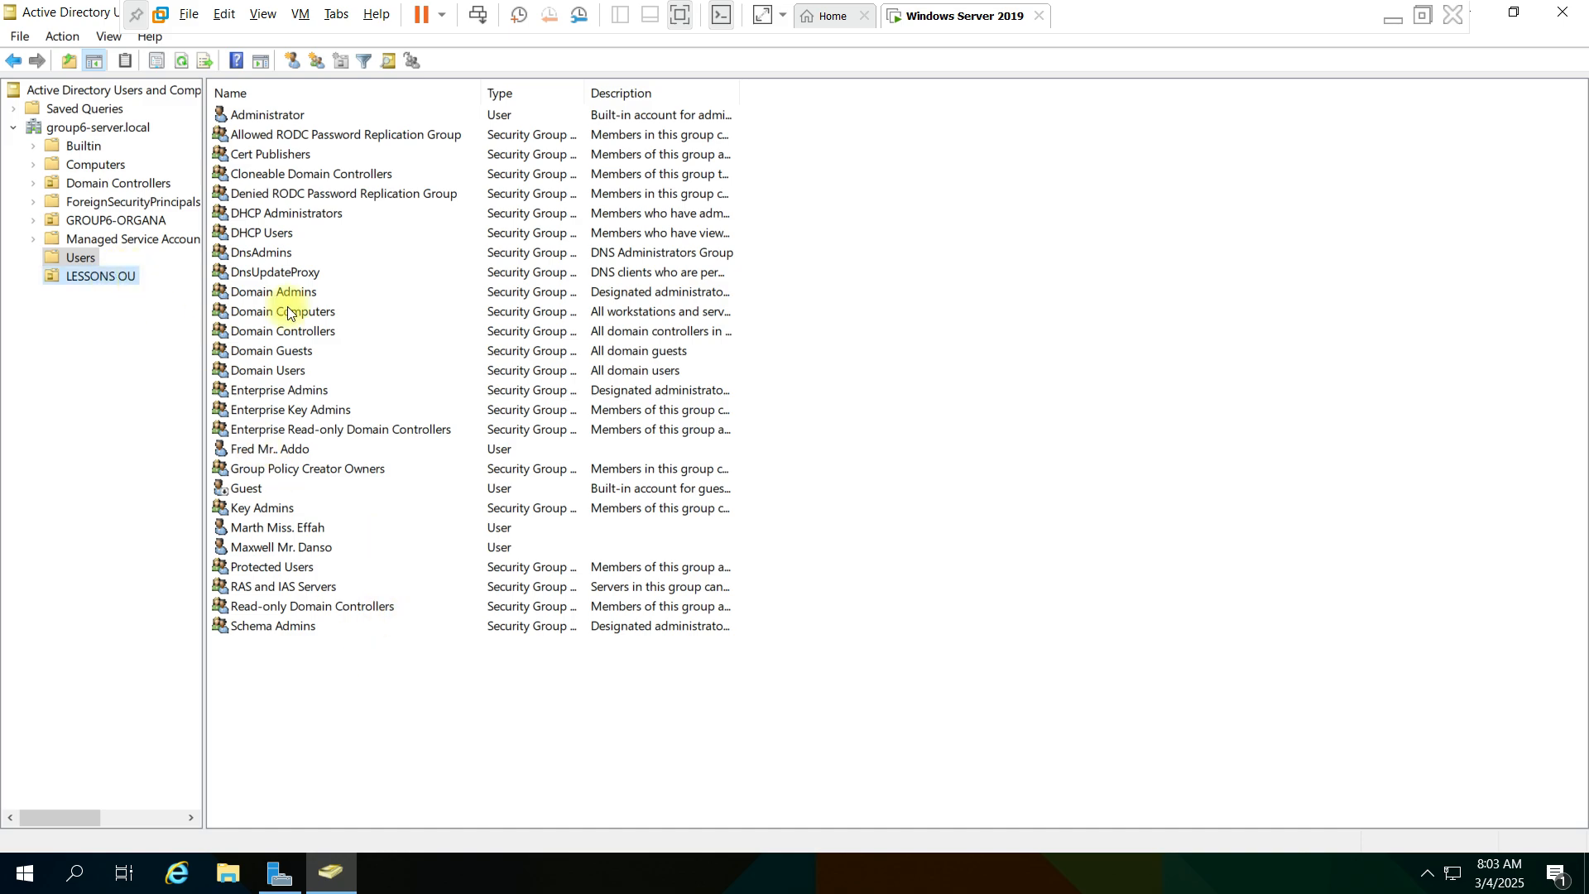
right_click(498, 333)
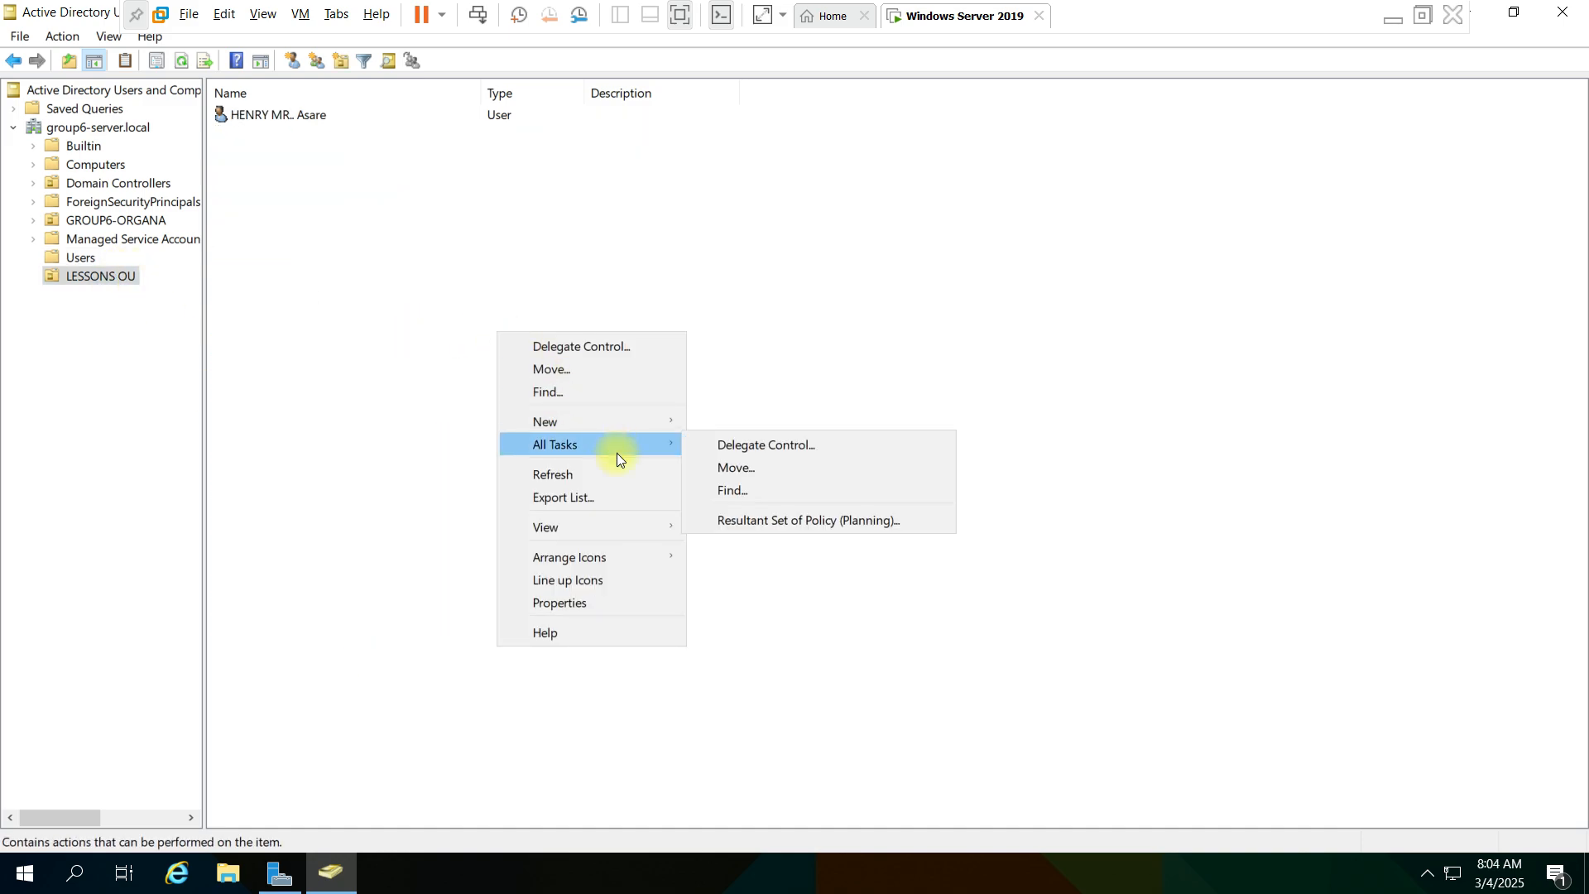
mouse_move(601, 422)
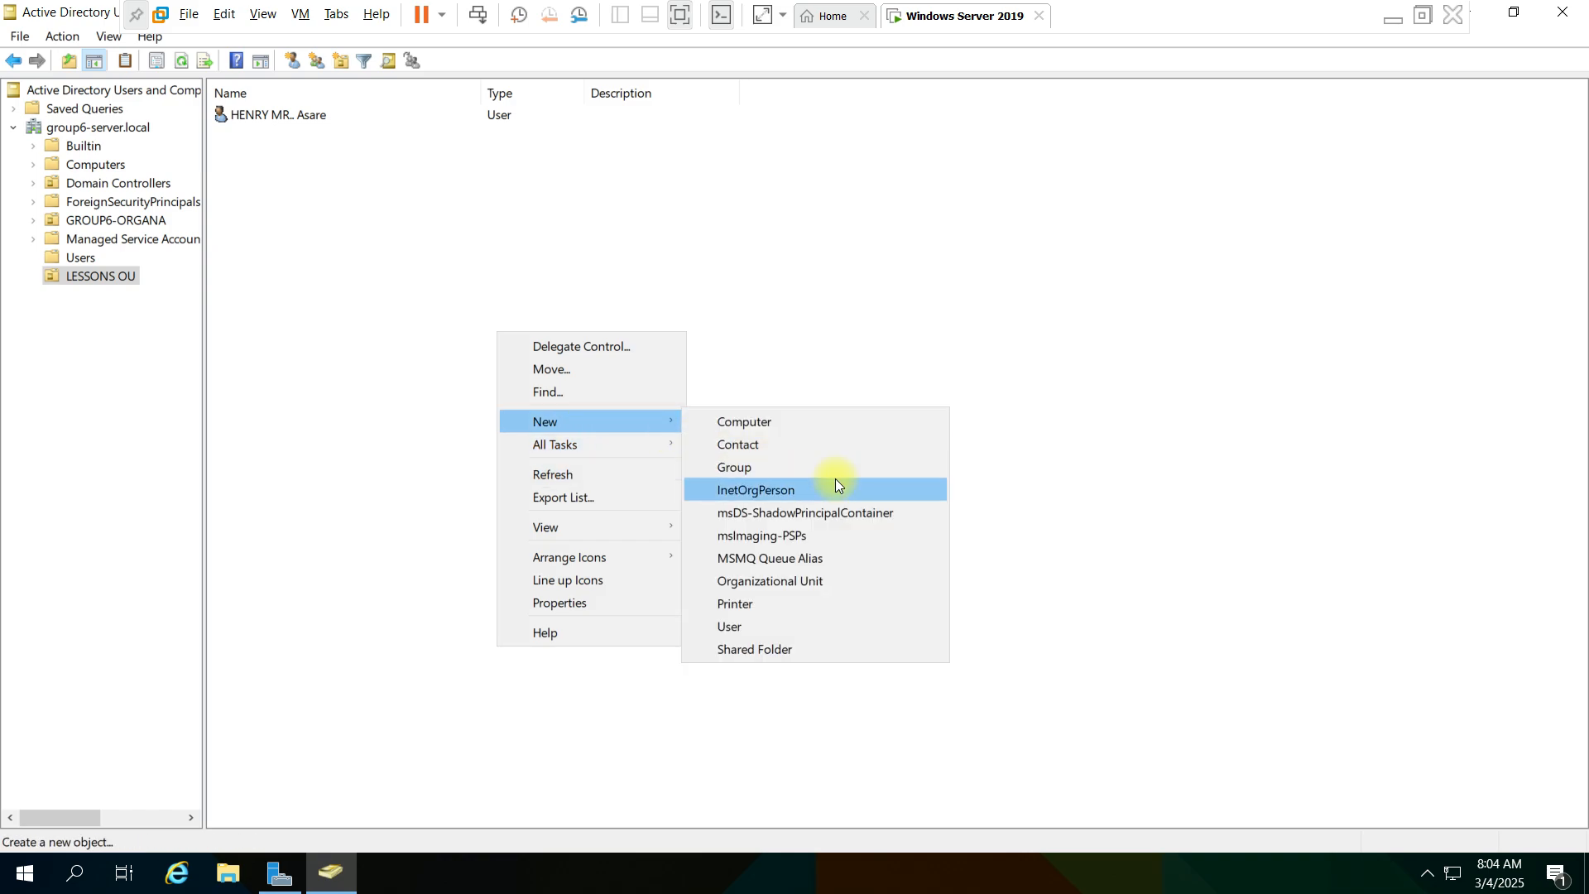
left_click(811, 469)
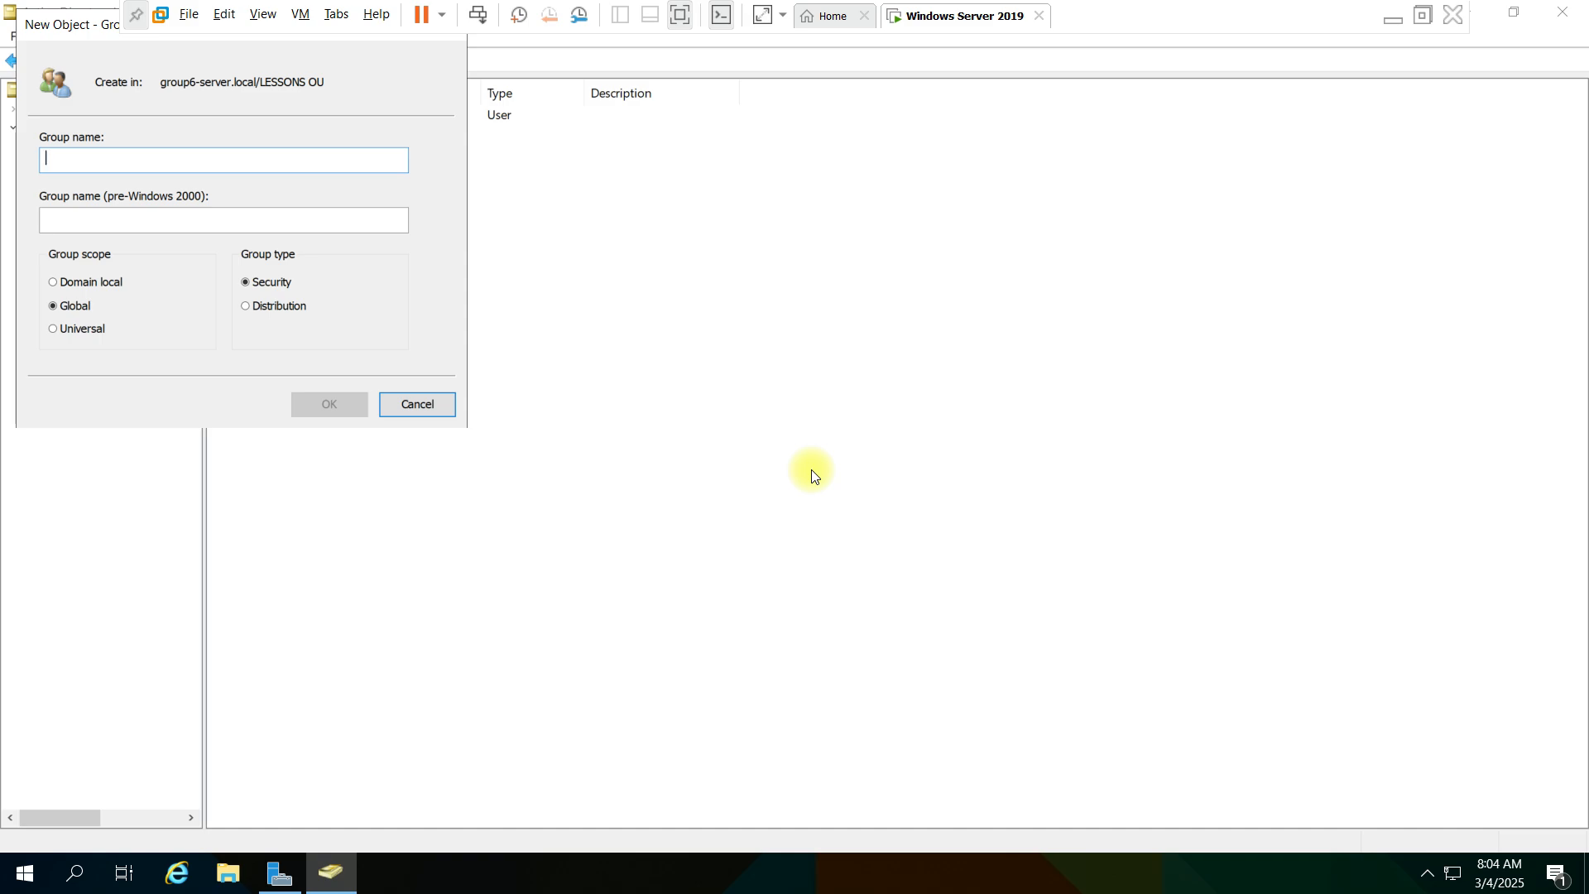
- Try to create the new group in LESSONS OU with the name Users
type("Users")
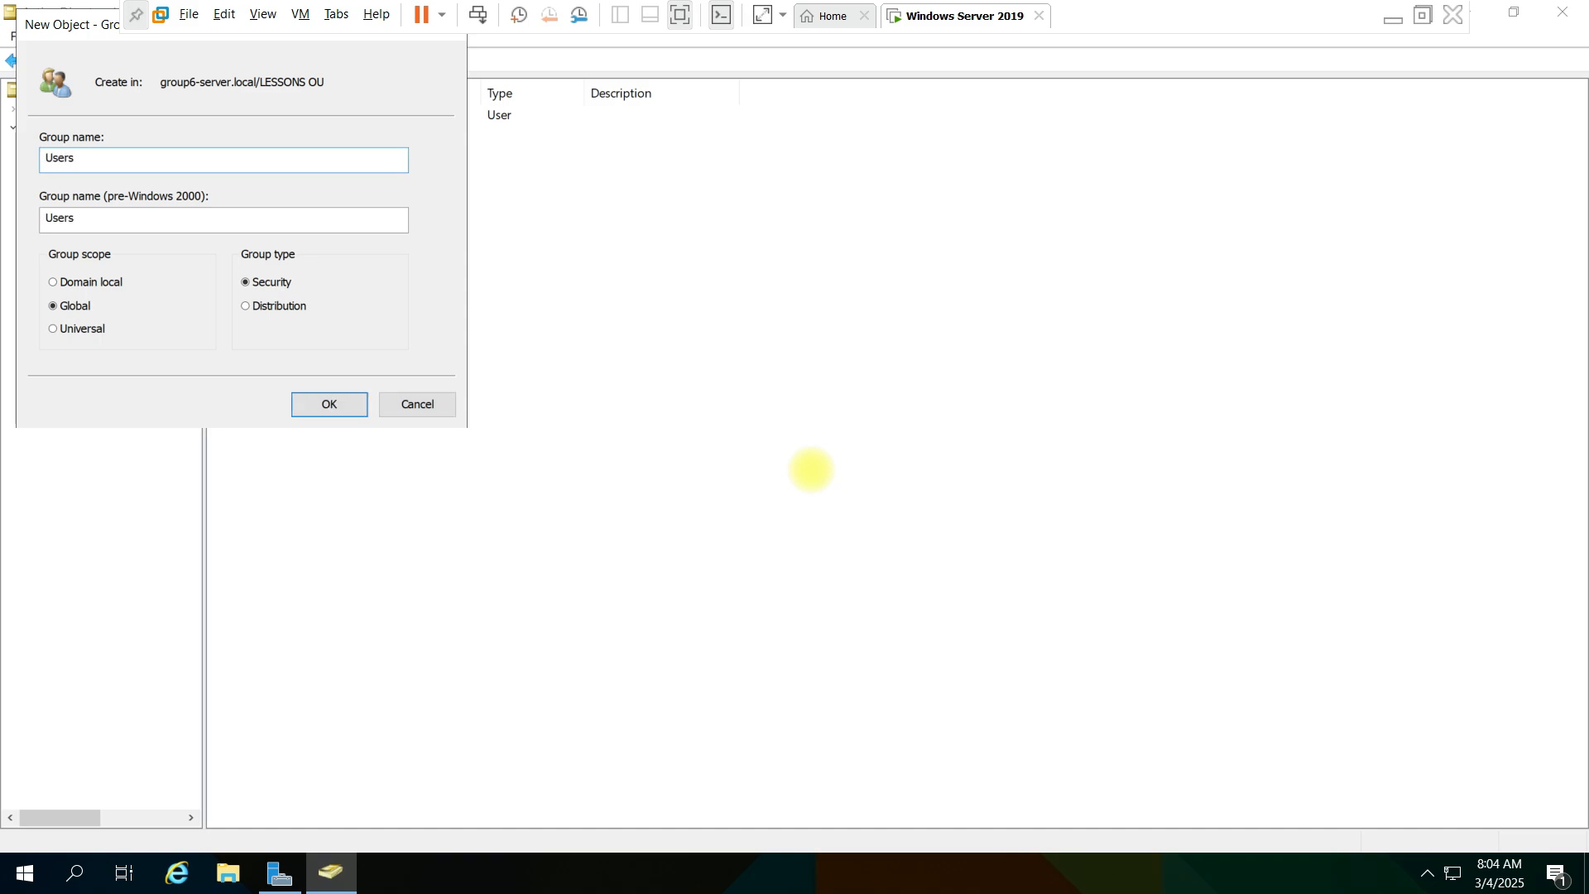
key("Return")
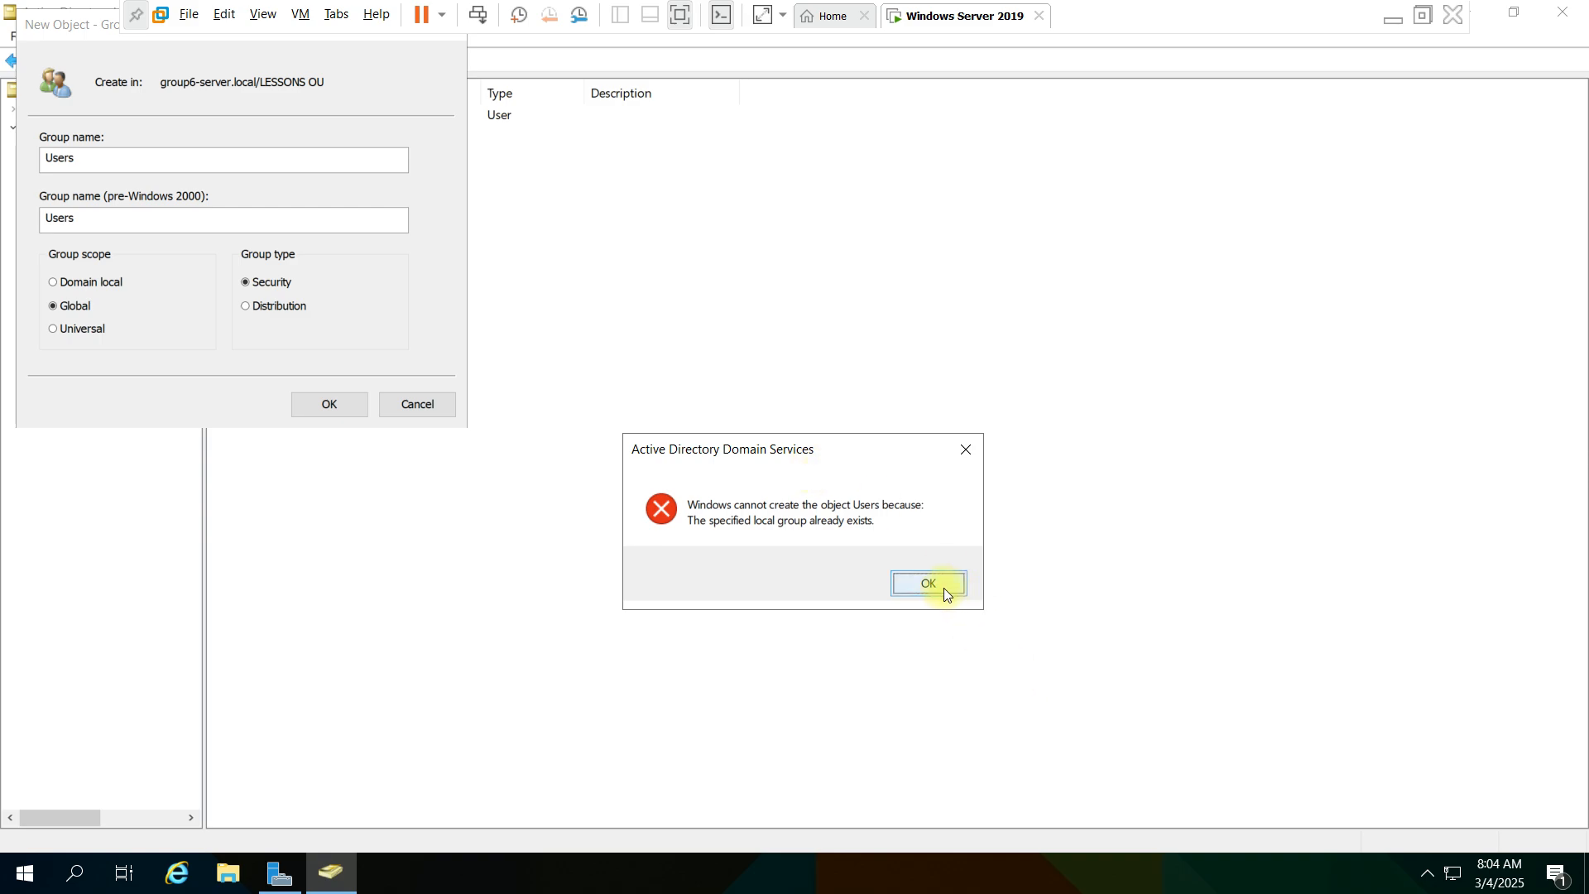
left_click(928, 583)
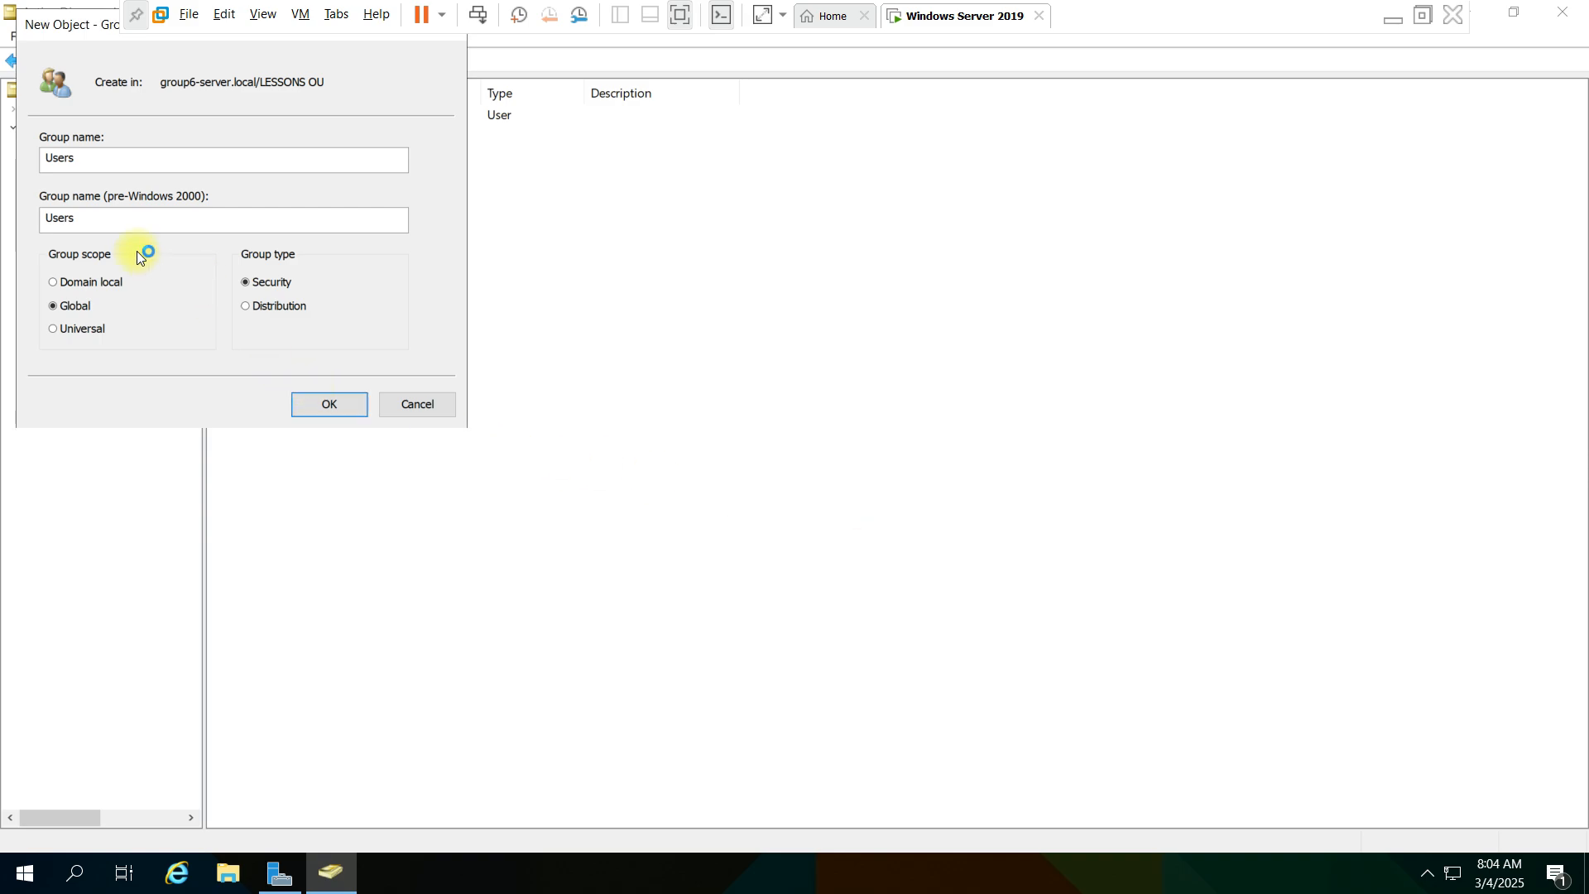
- Name the new group Current users, keep Global scope and Security type, and create it in LESSONS OU
double_click(106, 168)
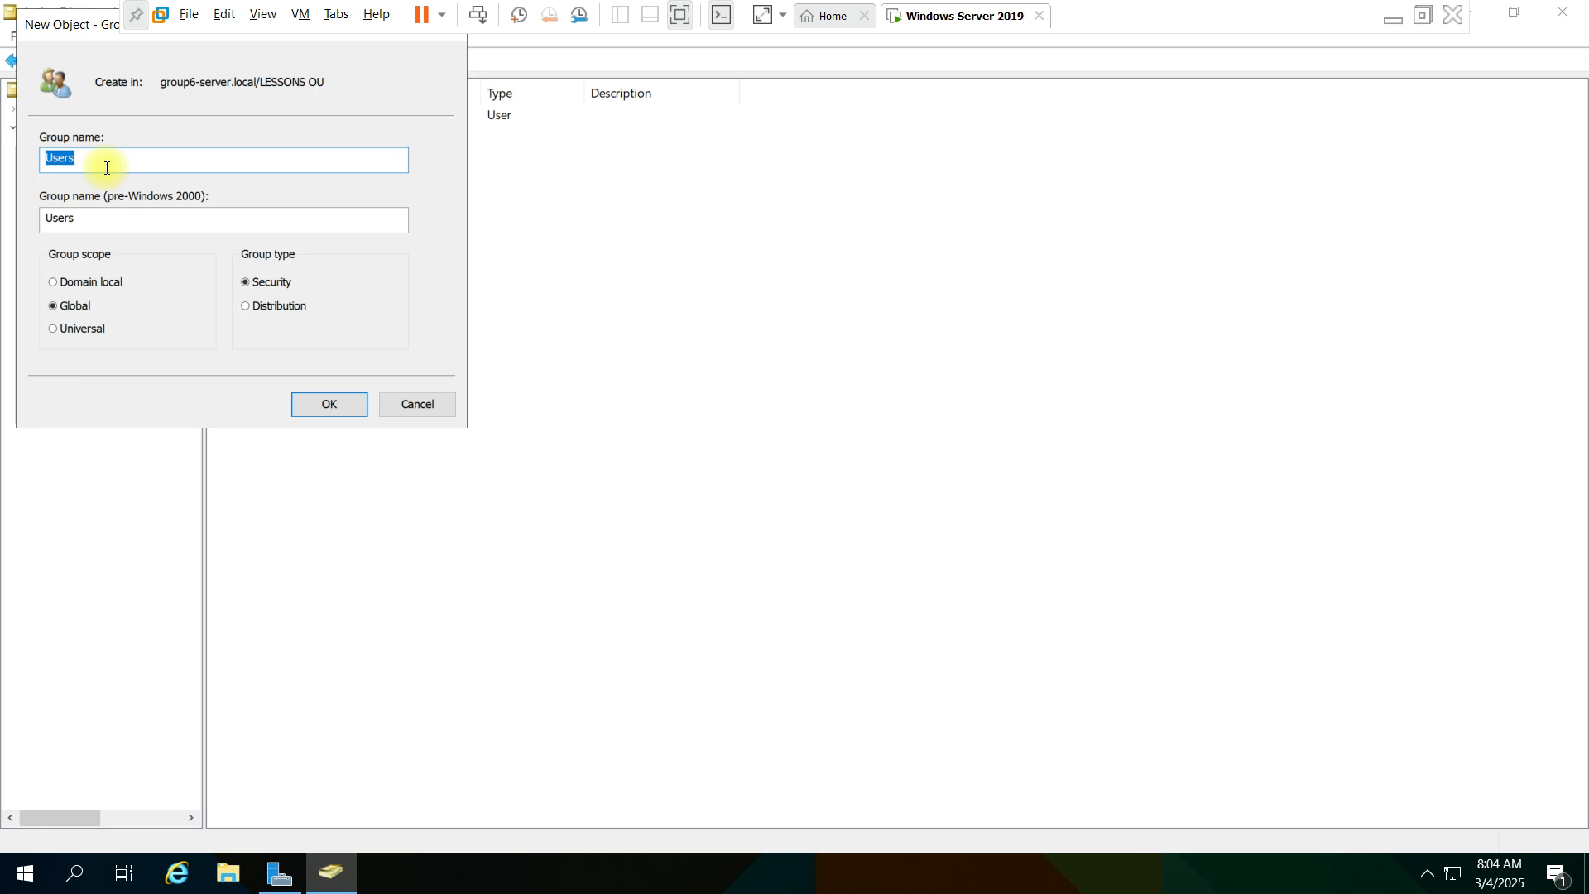
type("Cur")
type("ret")
type("nt ")
type("user")
type("s")
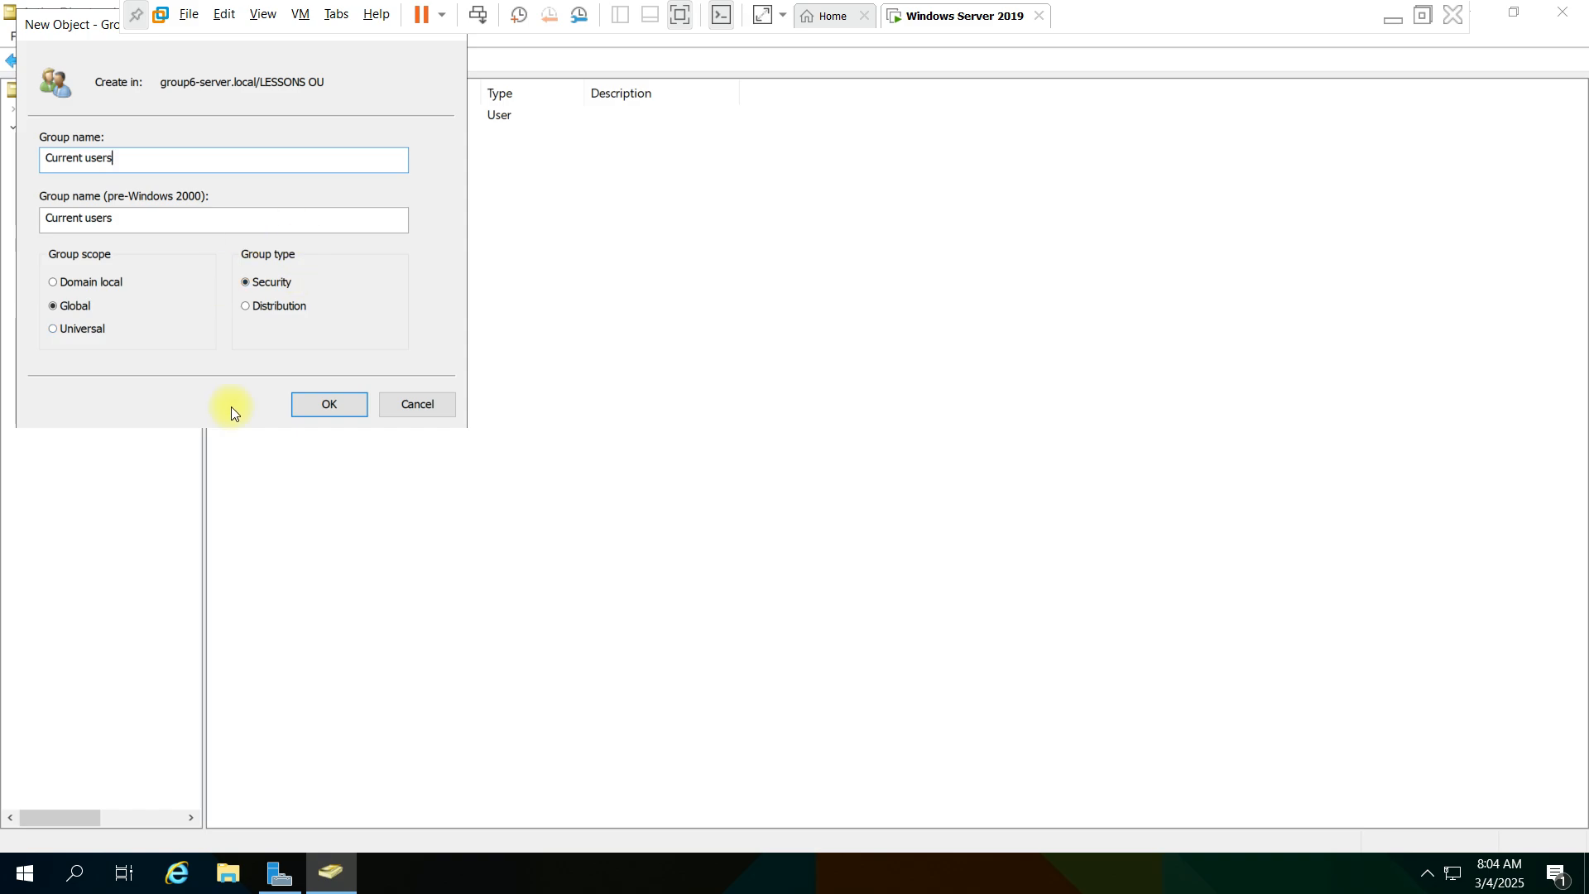
left_click(330, 403)
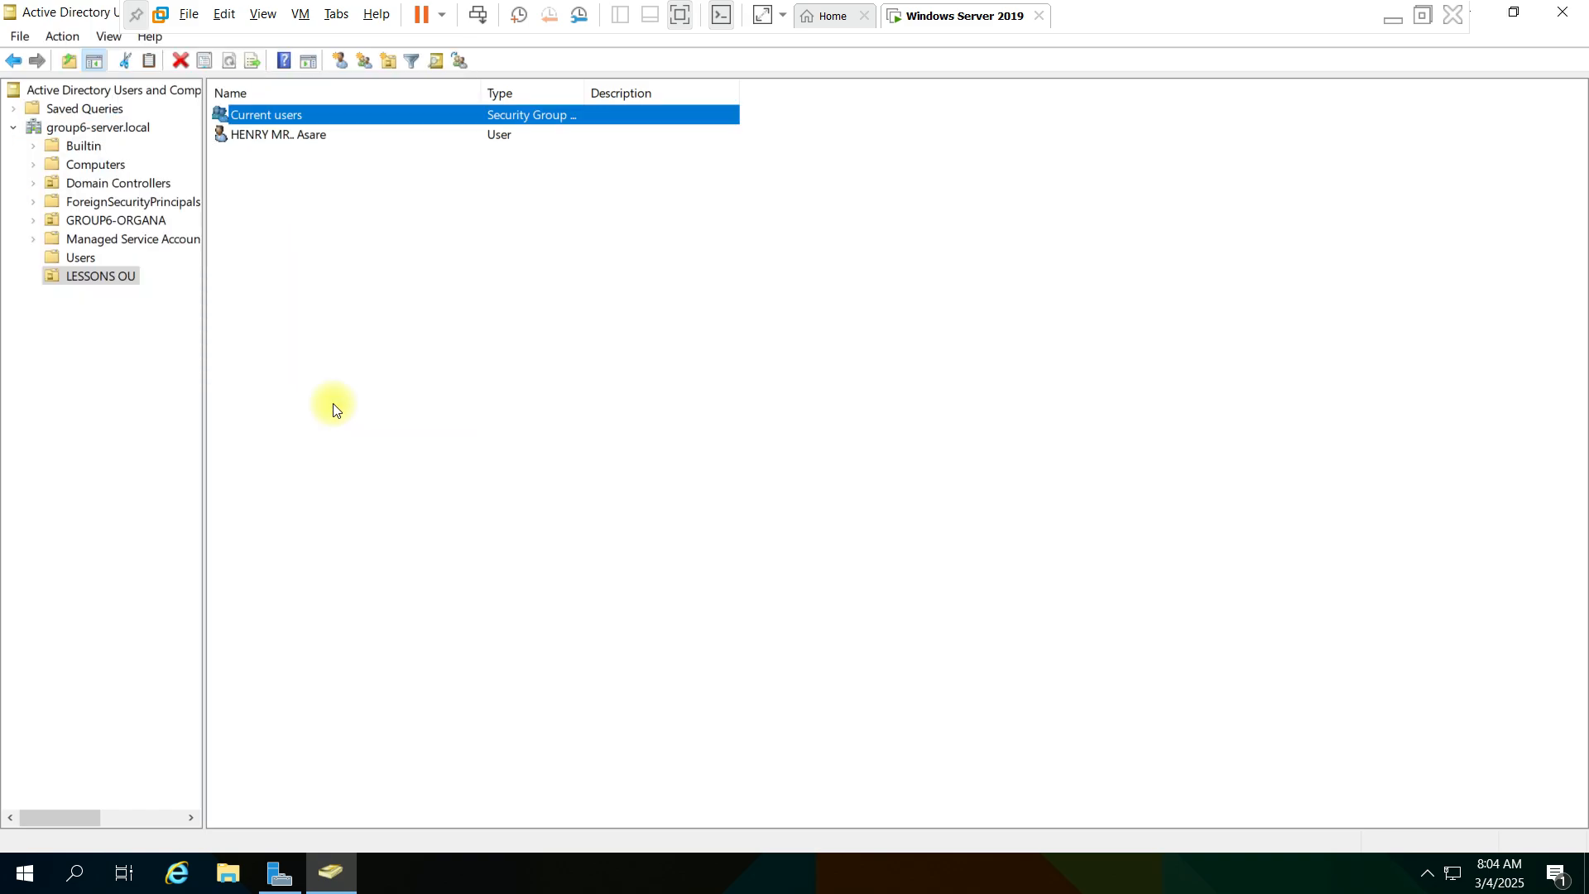
left_click(319, 240)
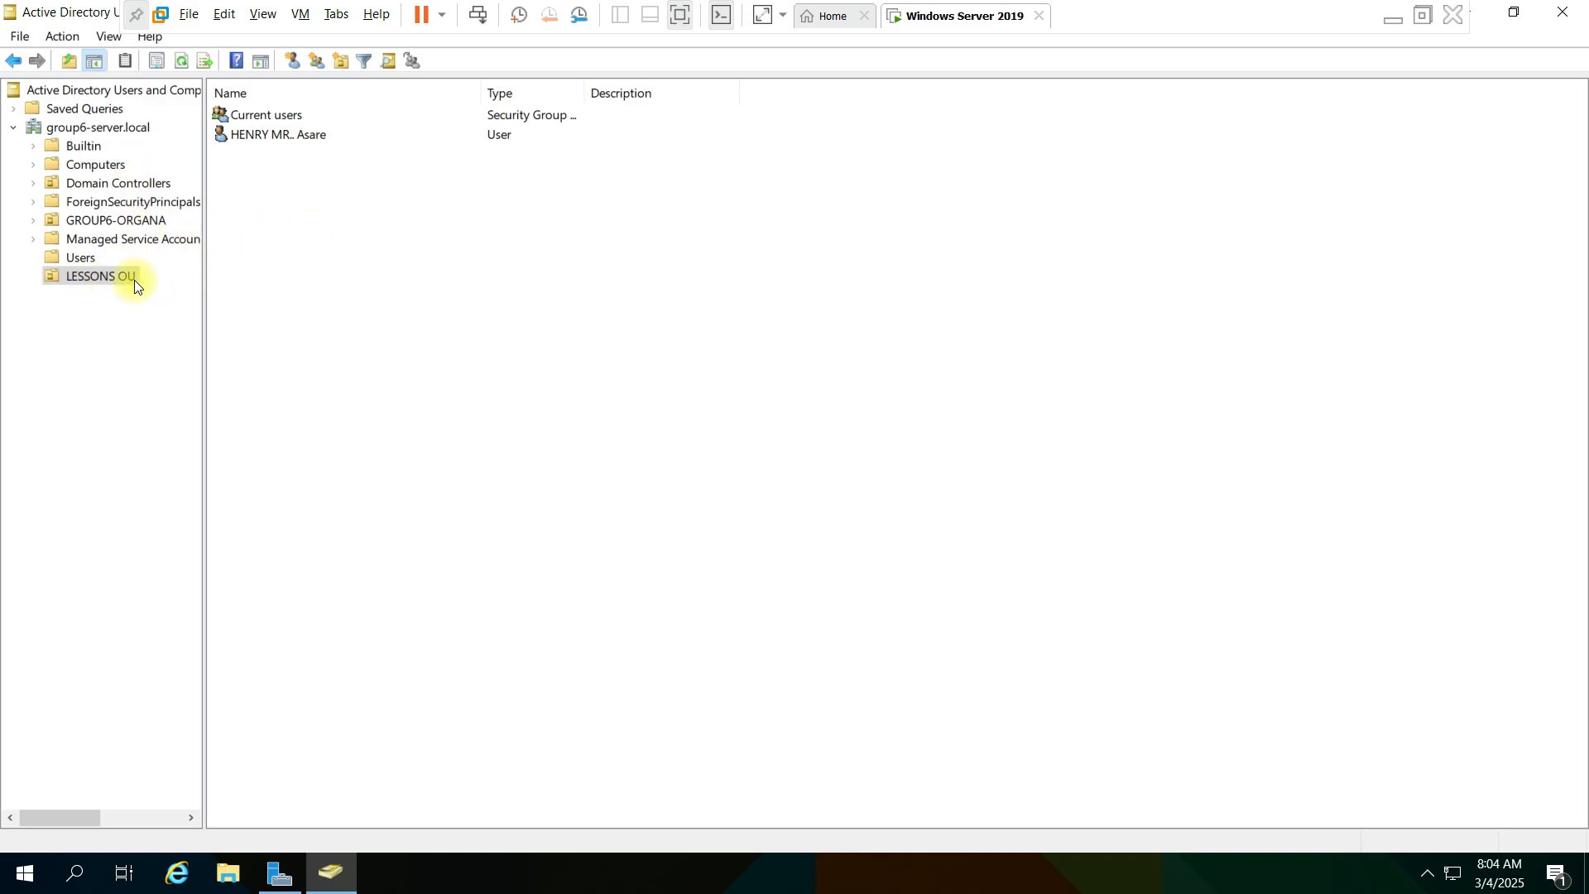
- Add the user account in LESSONS OU to the Current users group, checking the group name before confirming
left_click_drag(290, 139, 319, 185)
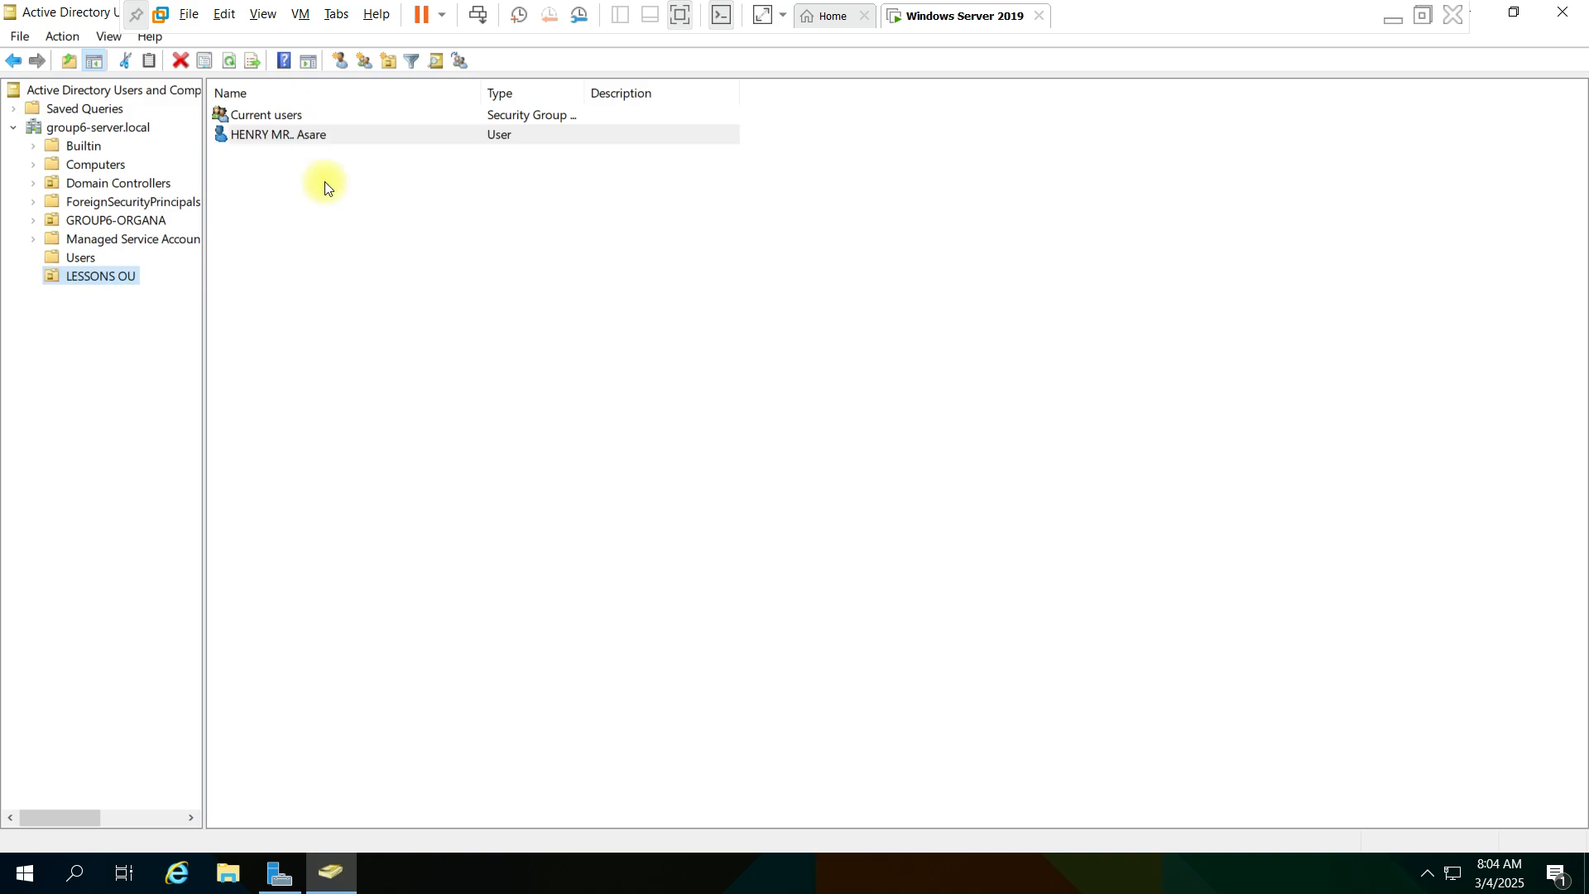
left_click(288, 134)
right_click(288, 134)
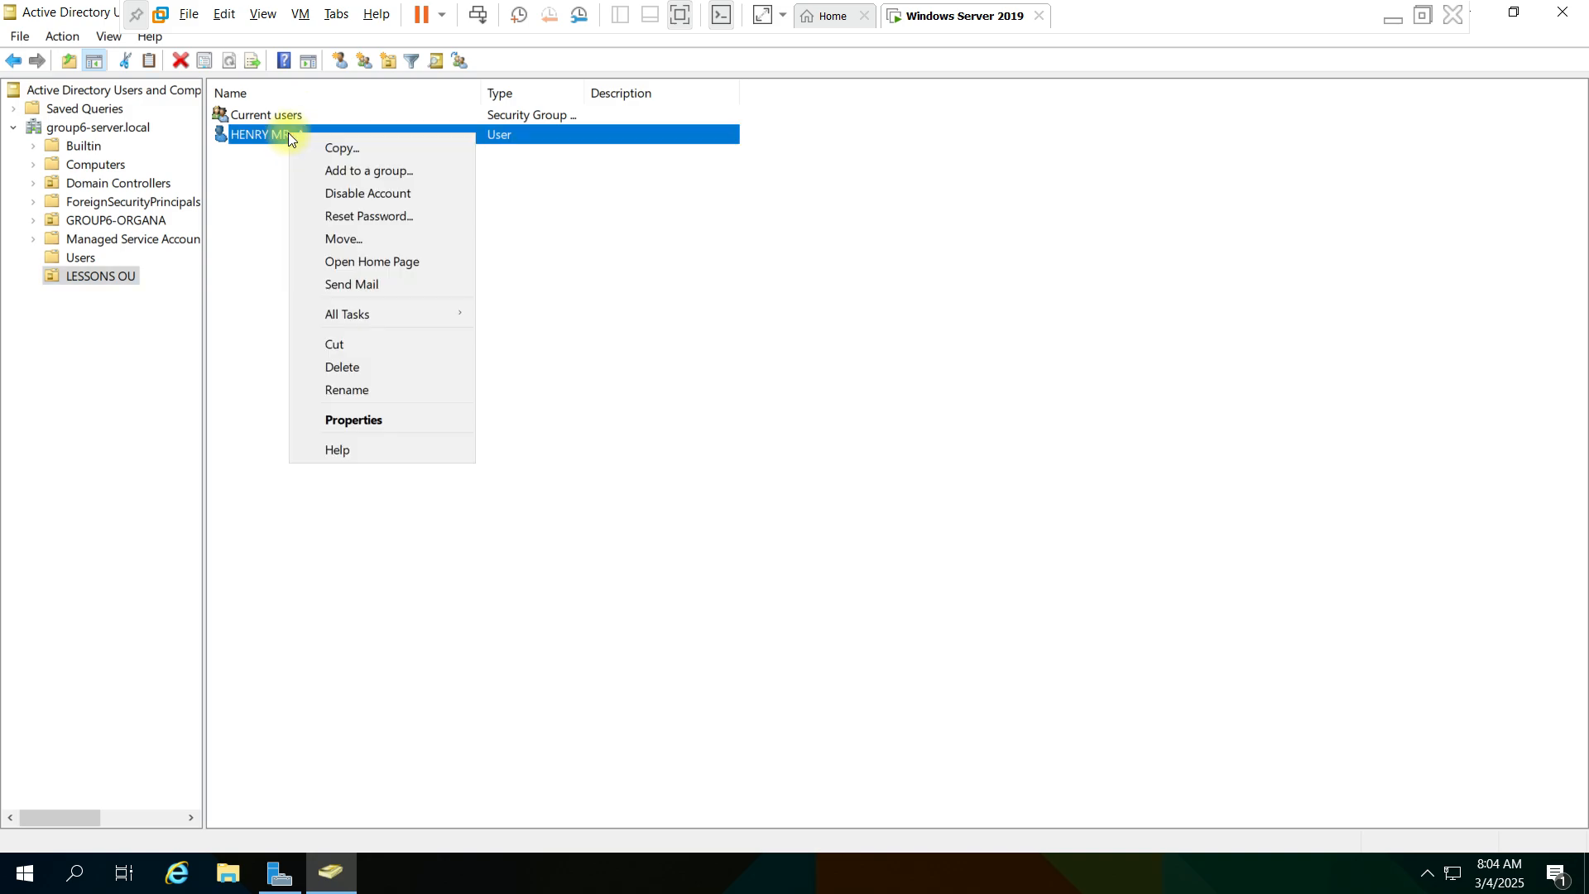
left_click(382, 171)
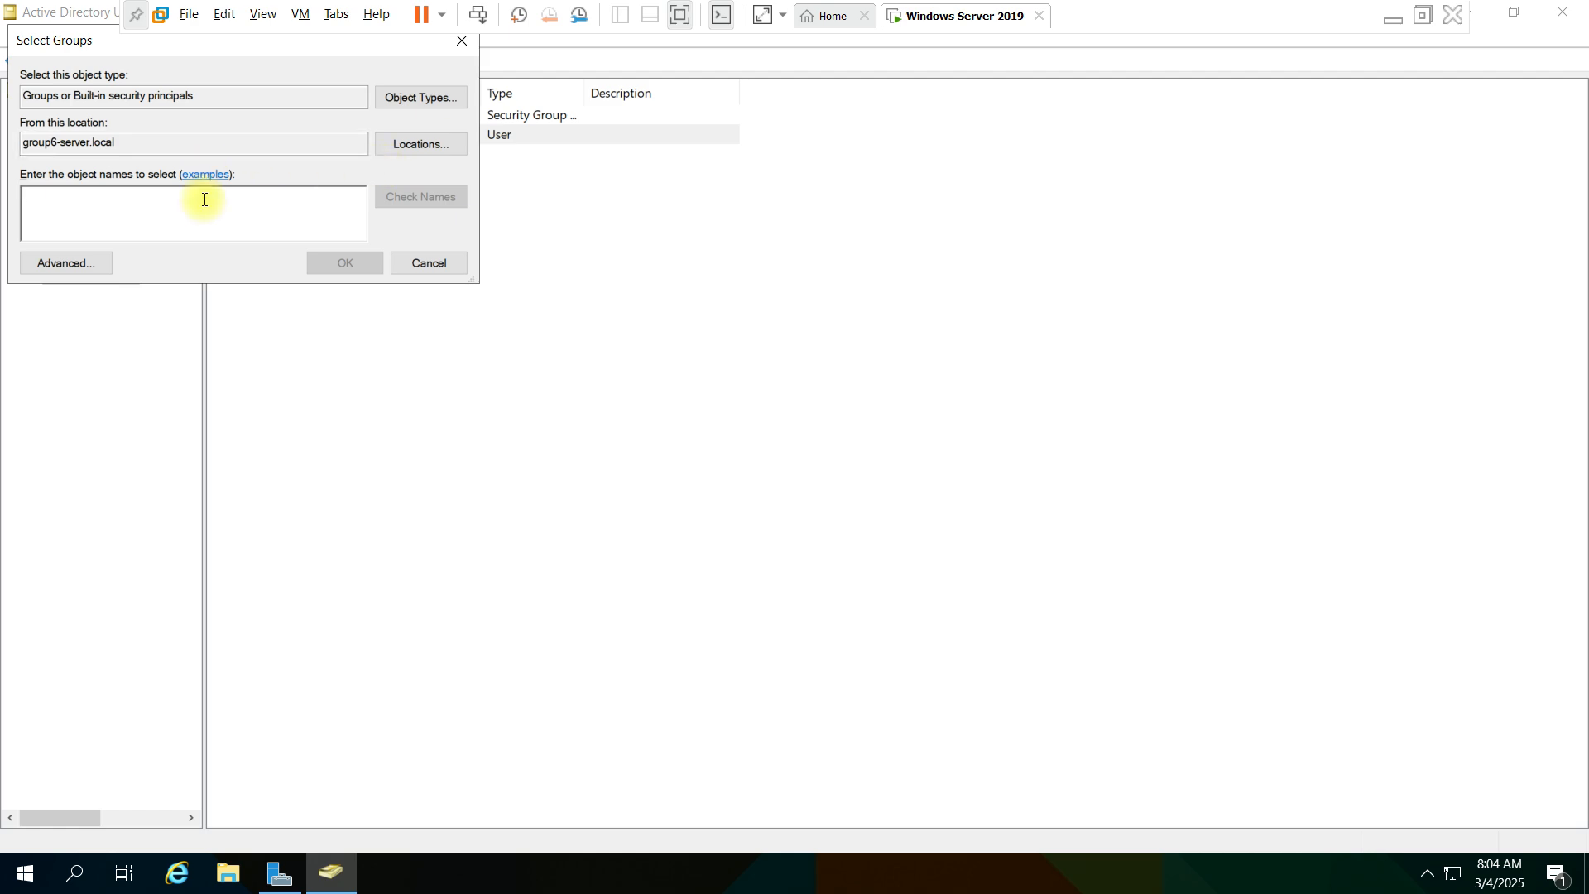
type("cum")
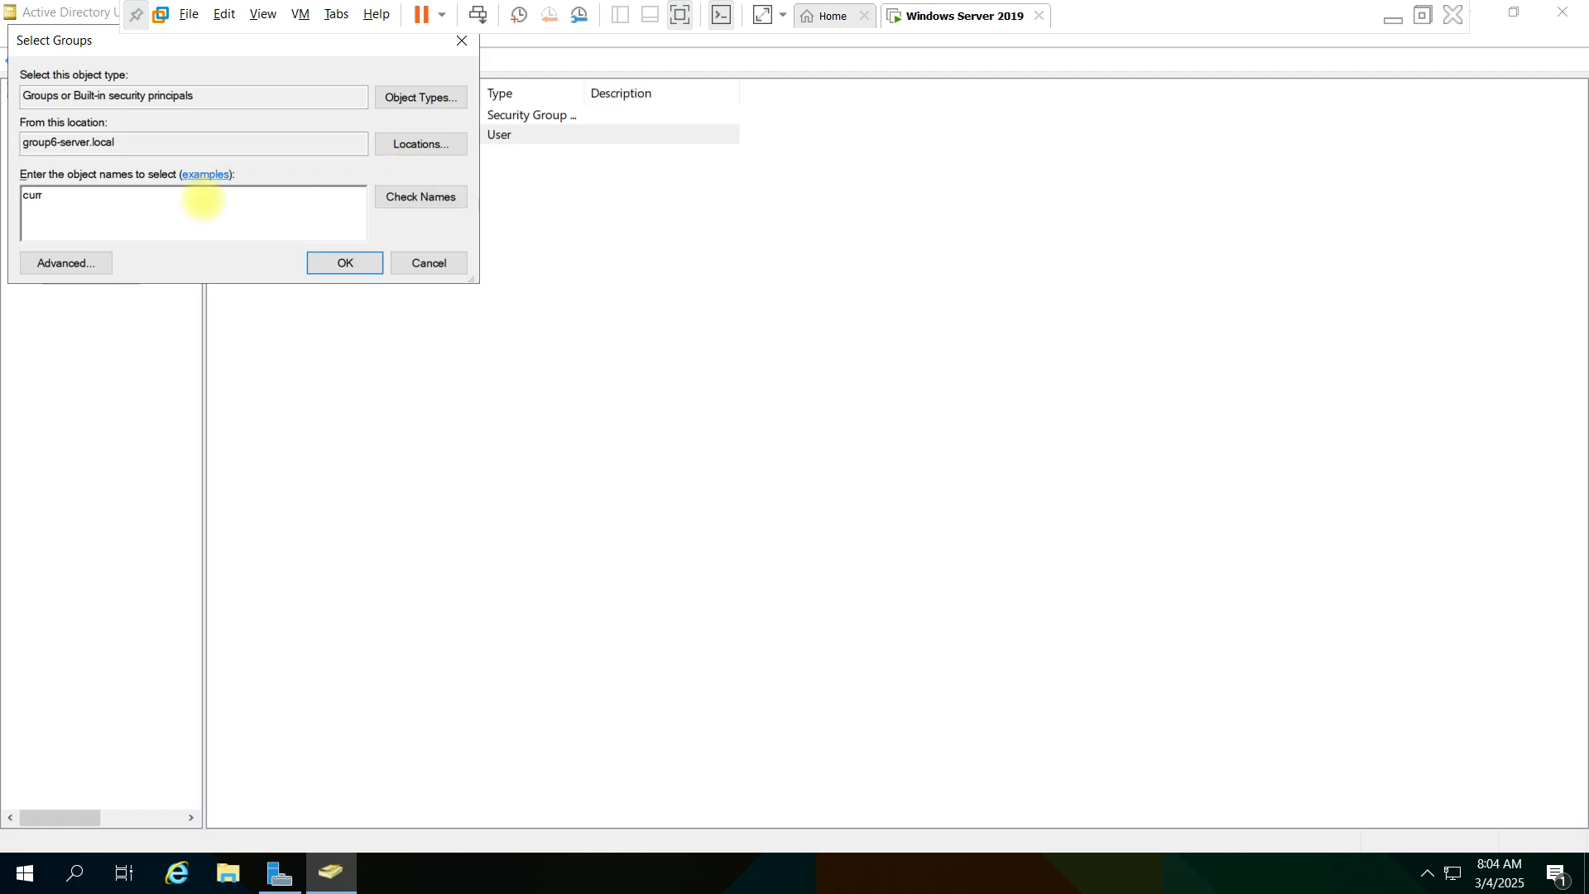
type("ent")
left_click(421, 196)
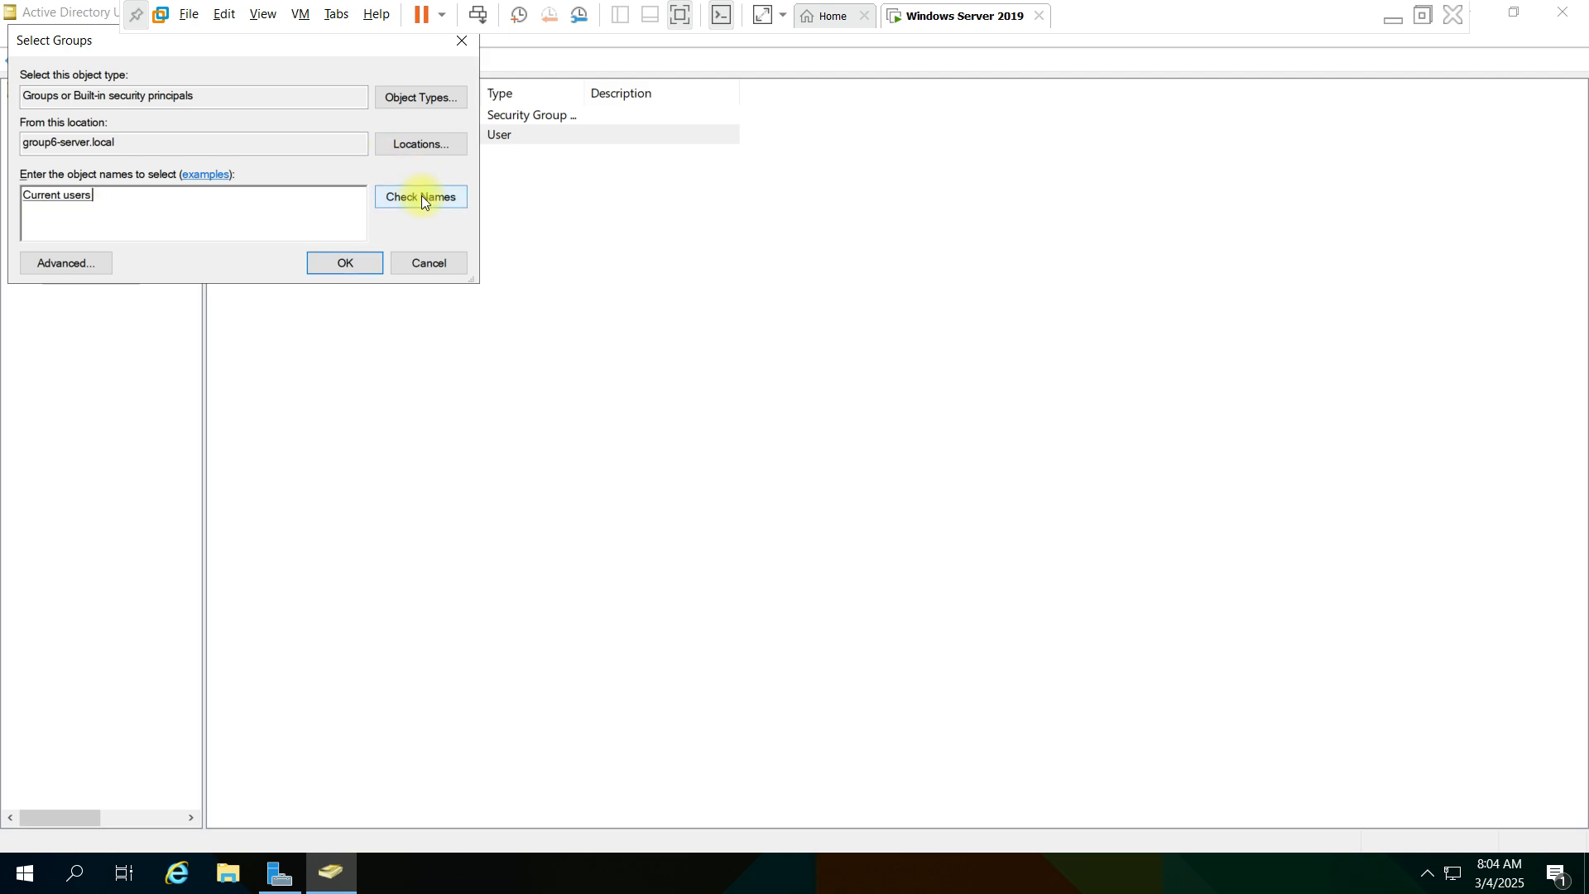
left_click(333, 265)
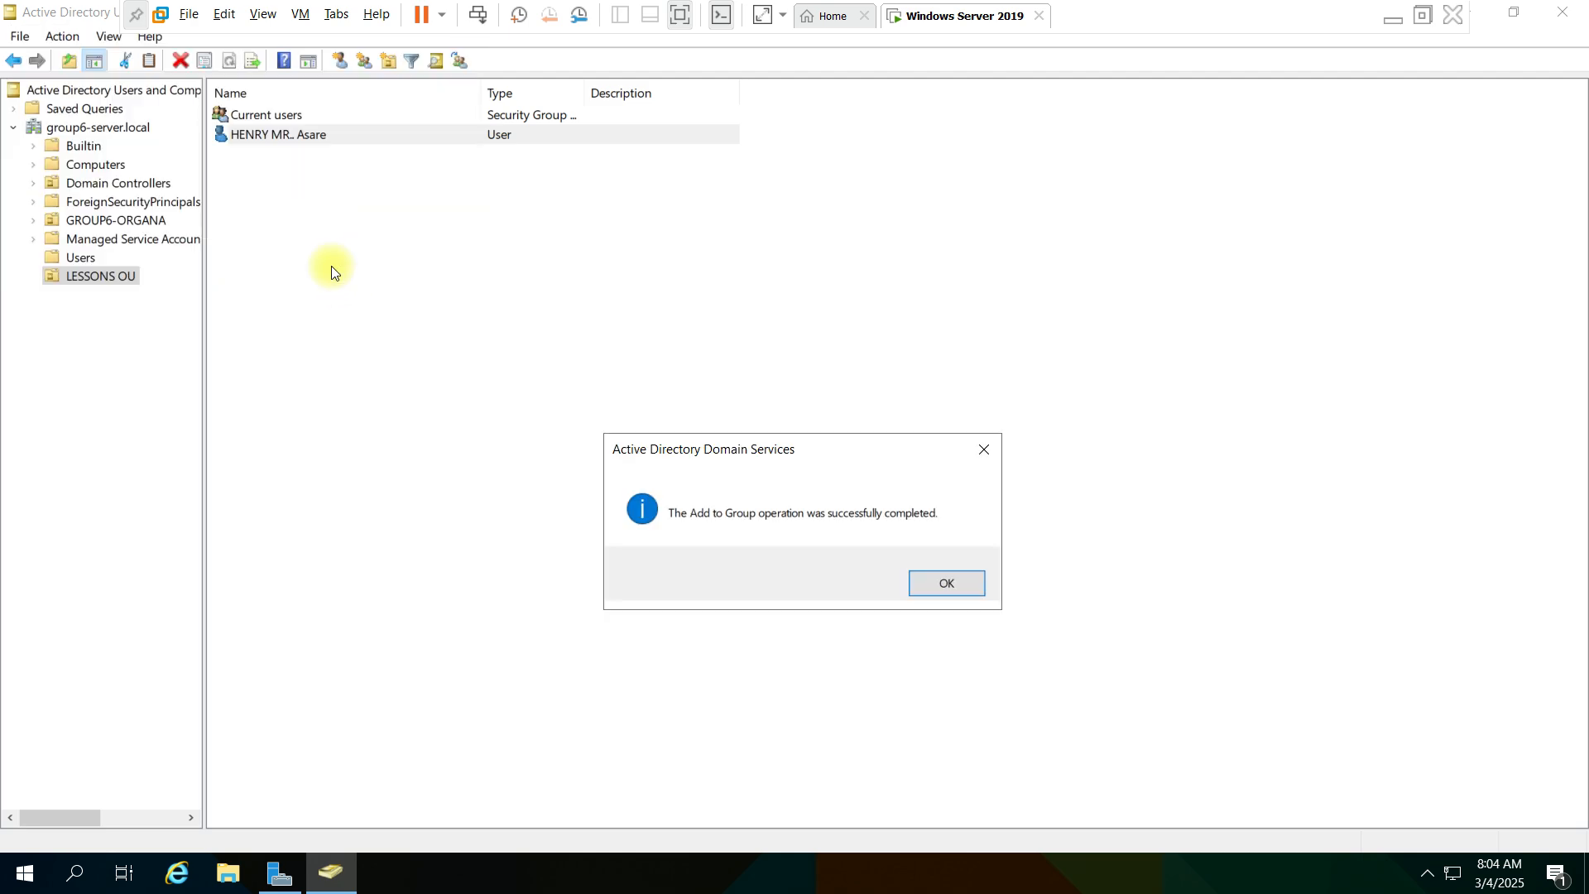
left_click(960, 584)
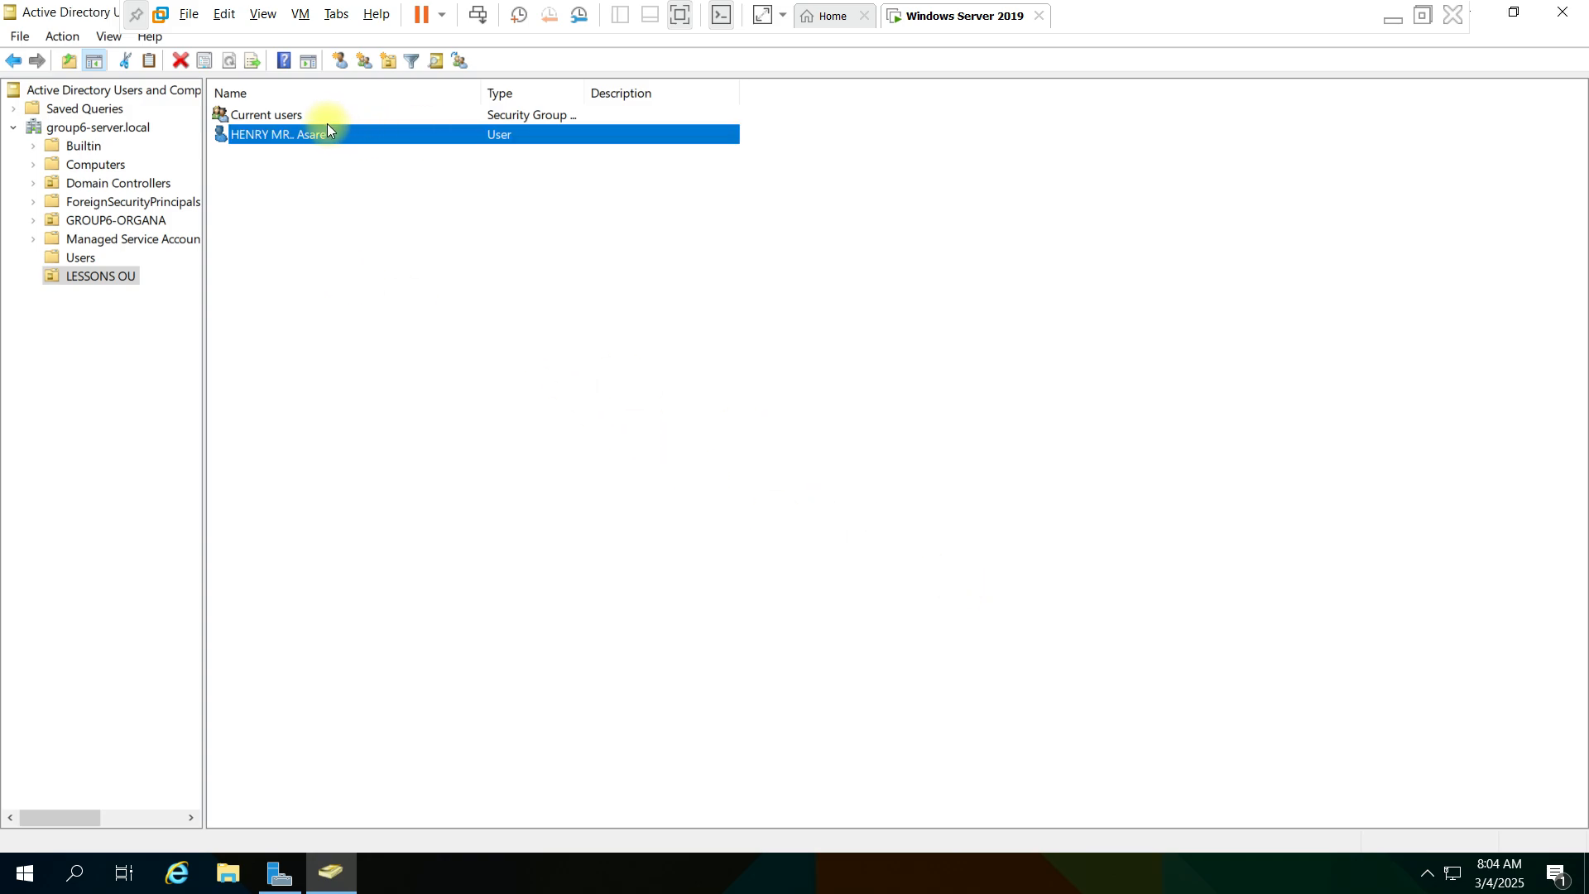
- Check the member list in the properties of the Current users group
double_click(305, 113)
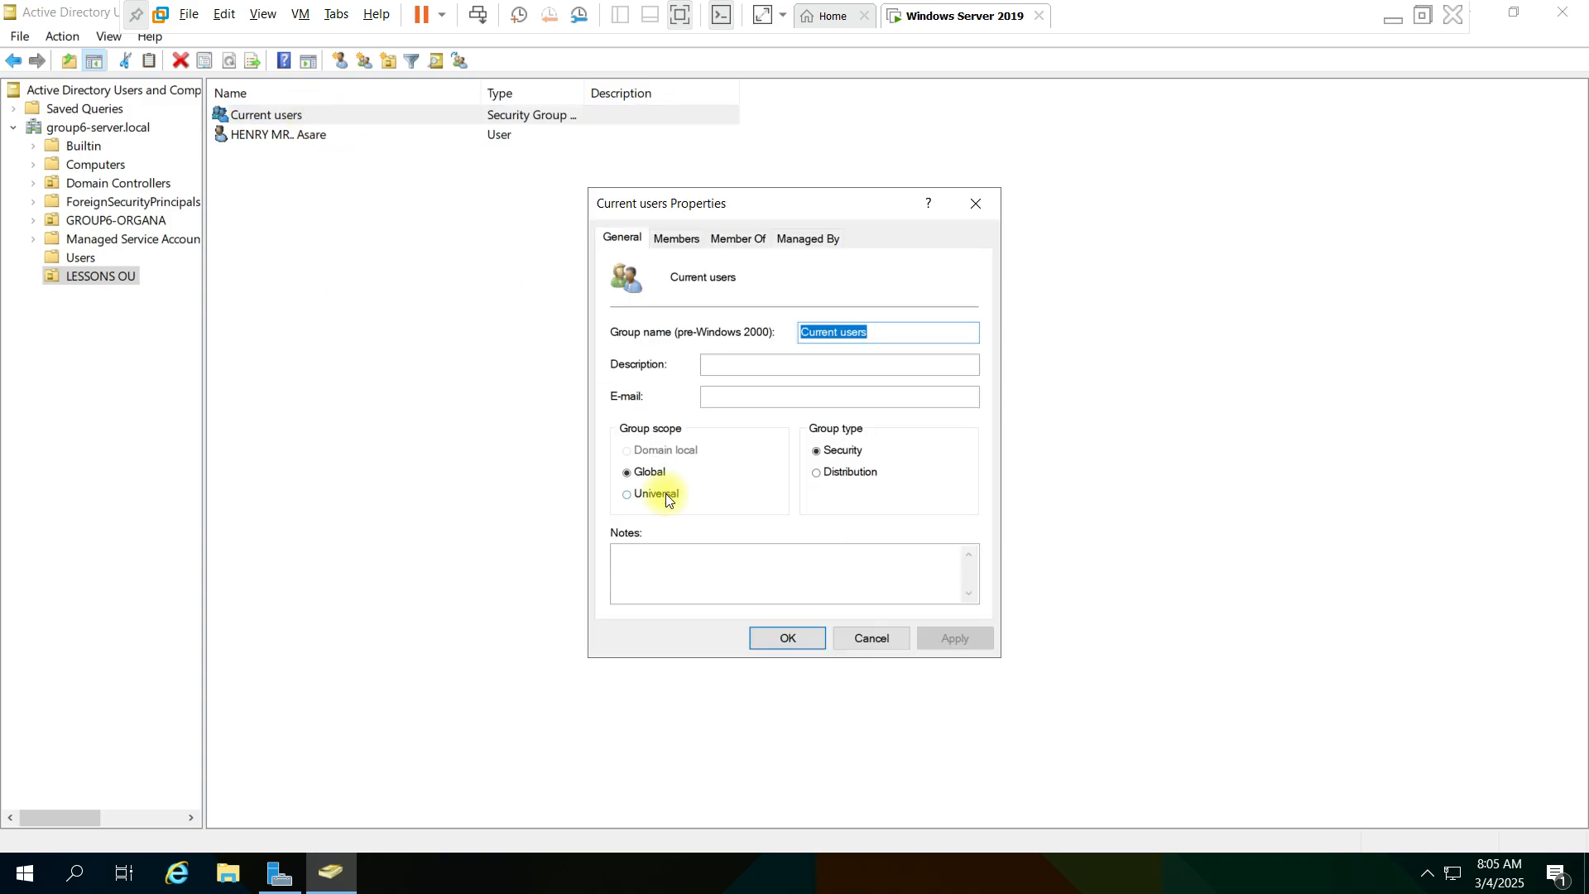
left_click(682, 233)
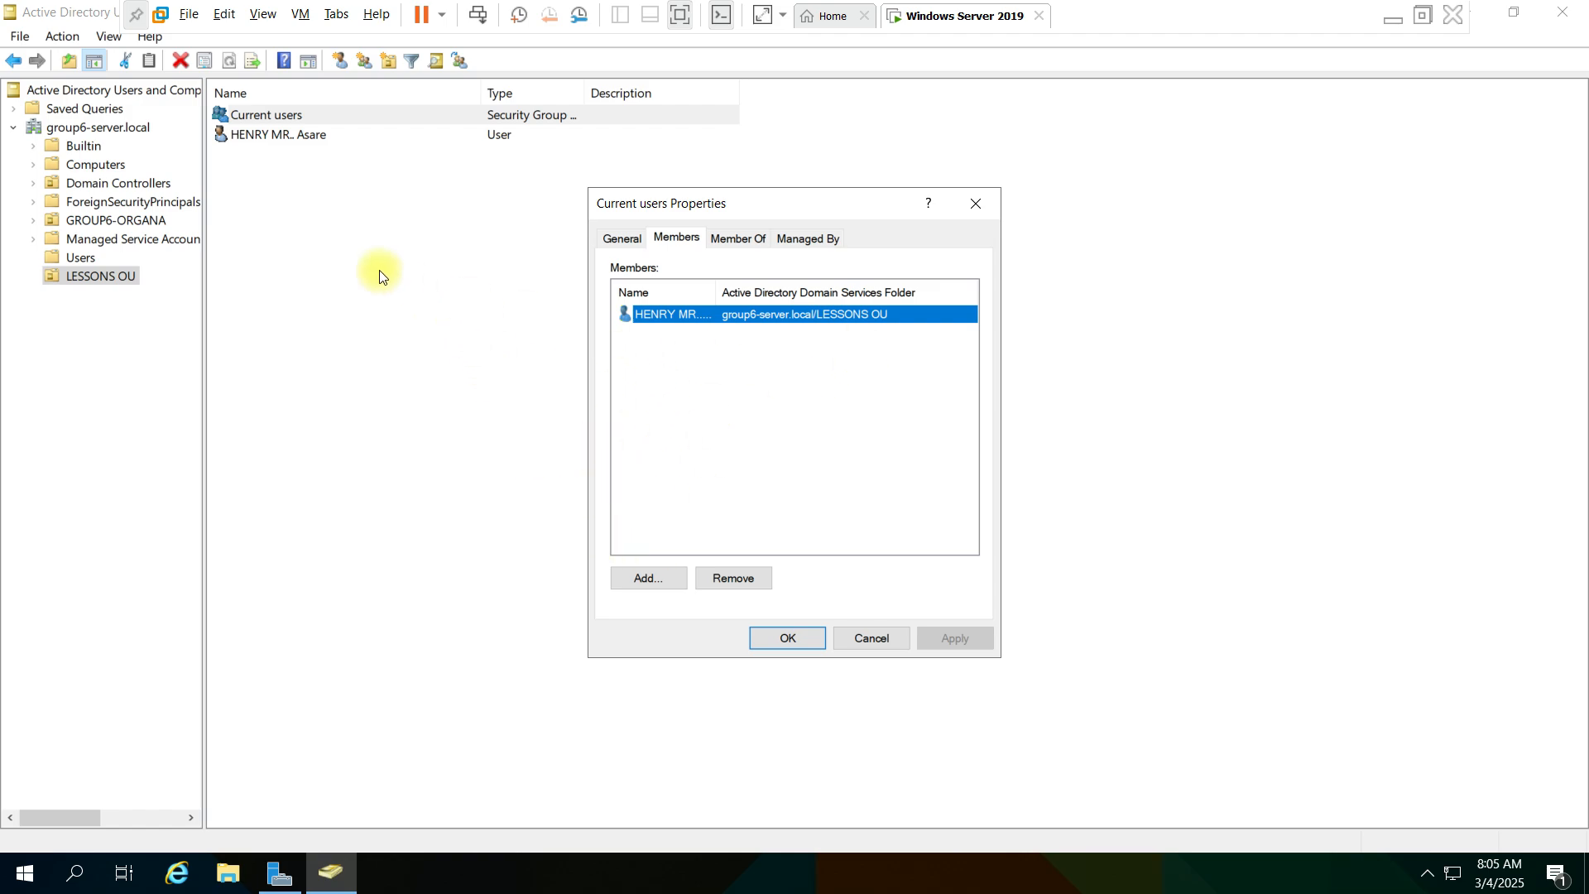
left_click(357, 266)
- Move the user titled Miss. from the Users container into LESSONS OU, and exit the virtual machine's full-screen mode
left_click(66, 260)
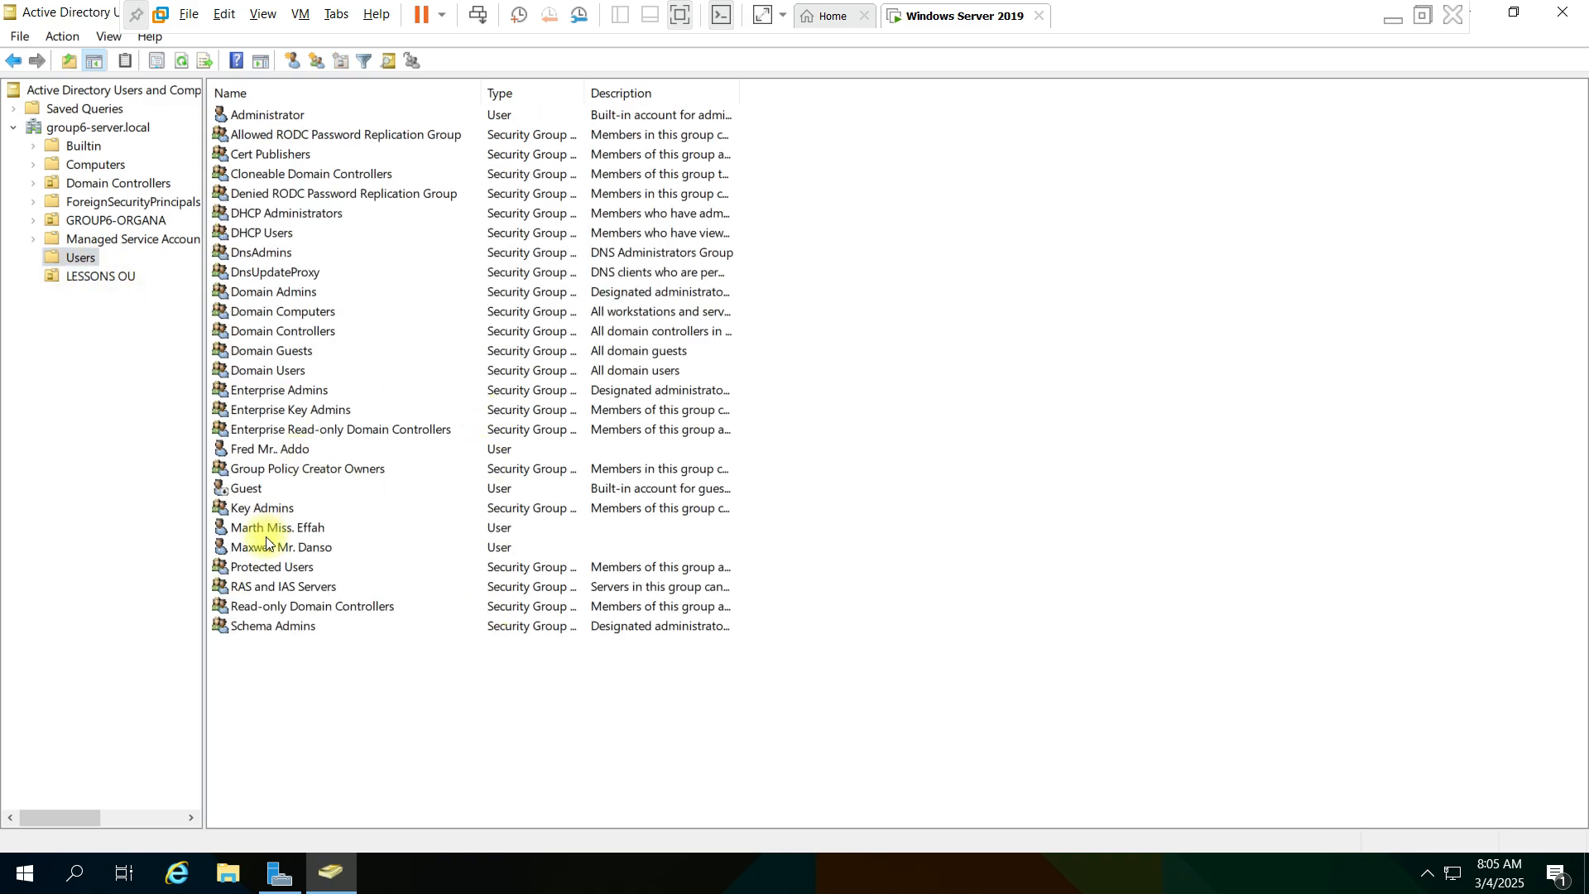
left_click(255, 527)
right_click(255, 526)
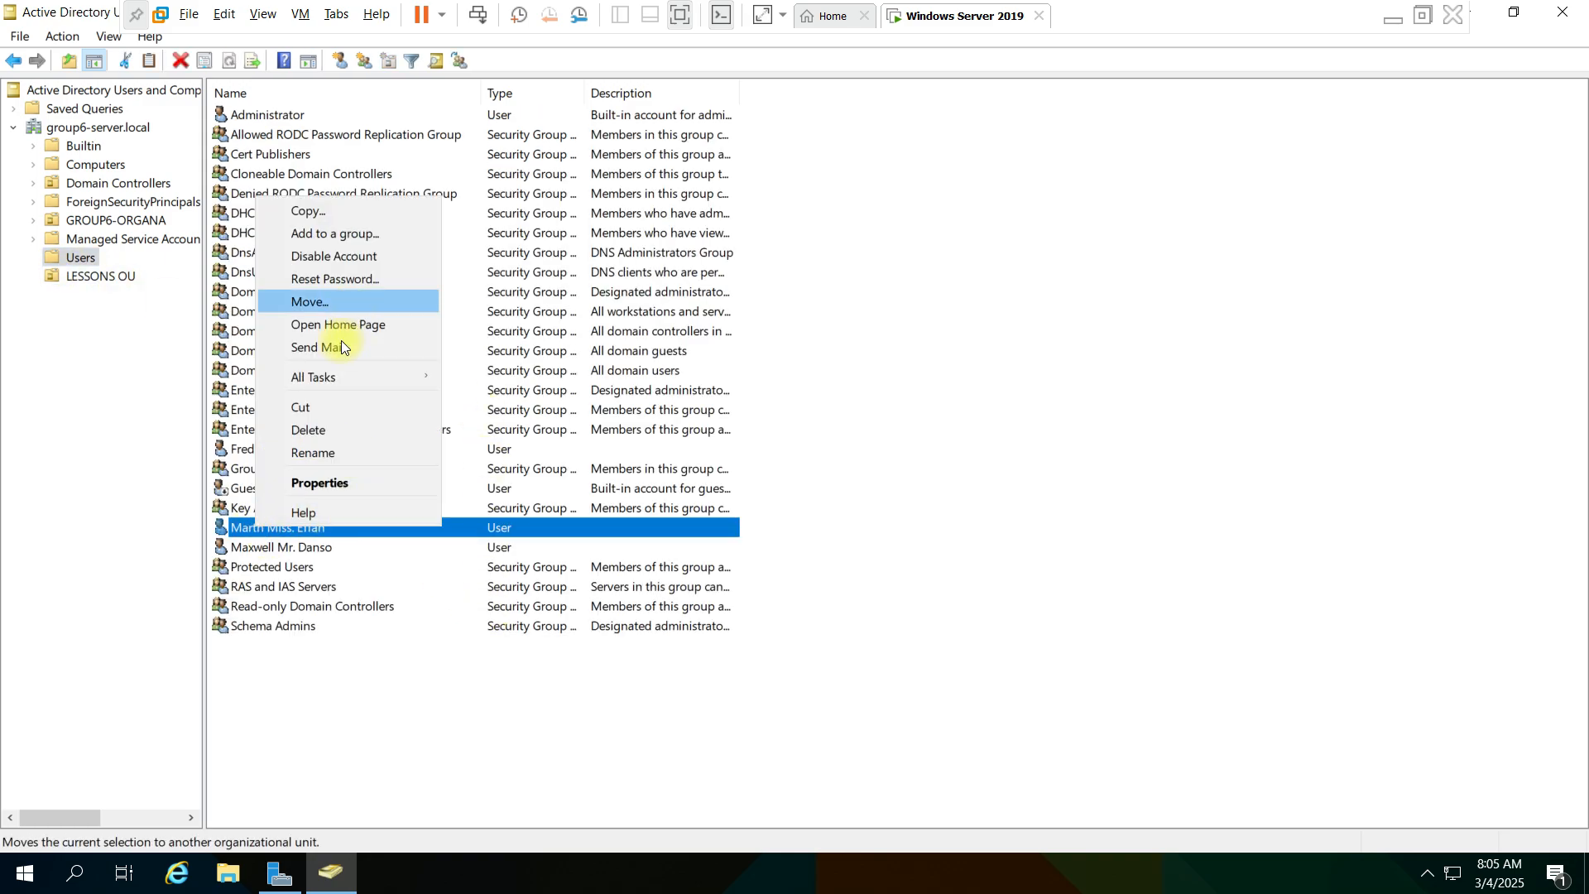
left_click(330, 302)
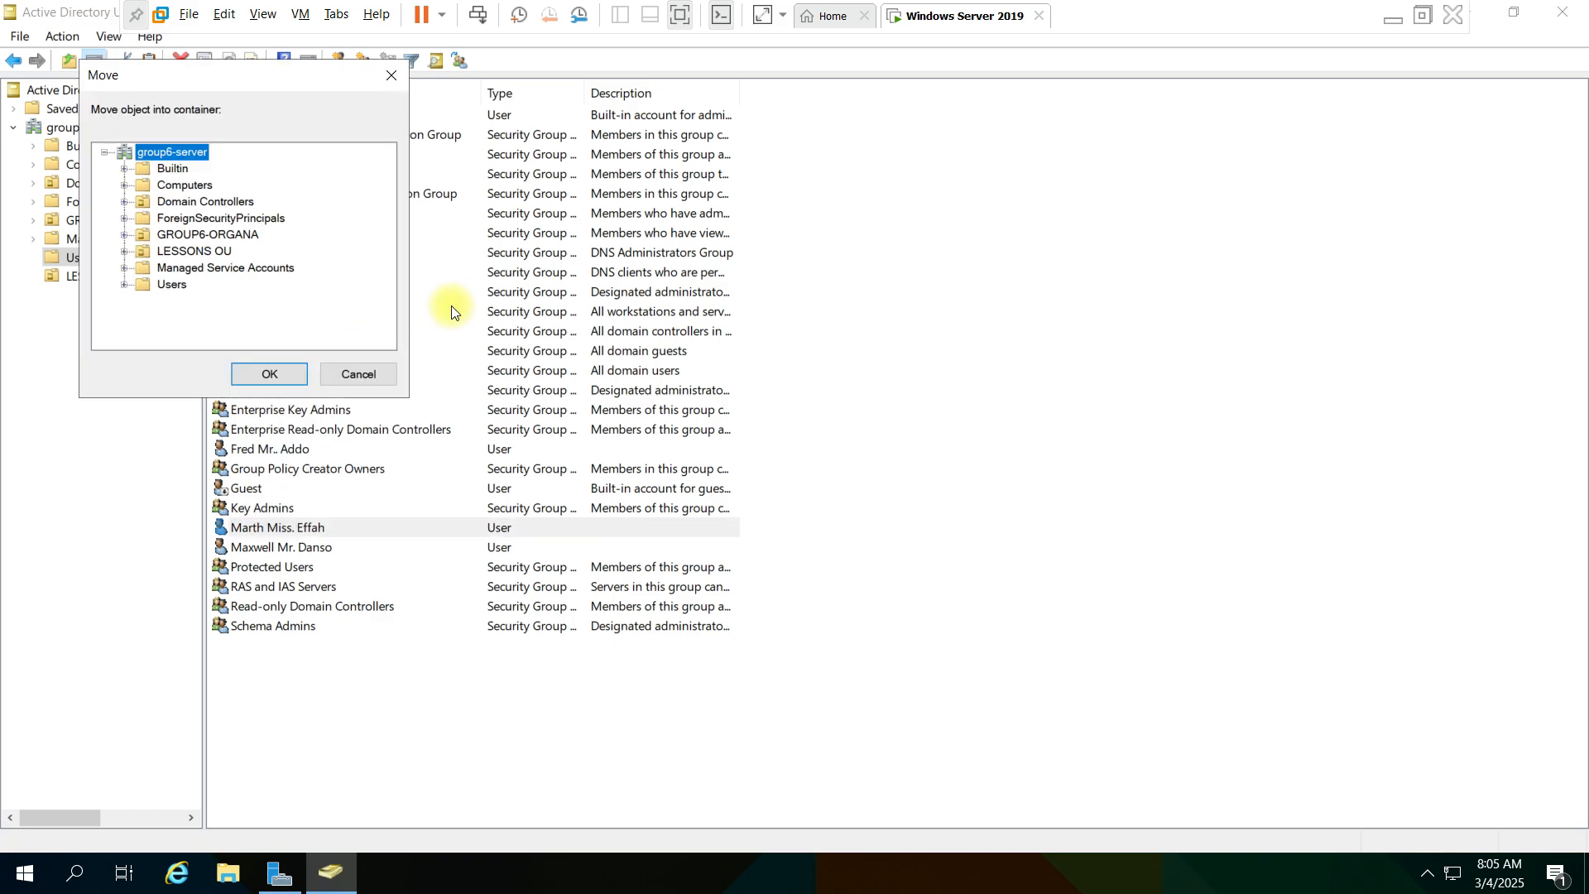
left_click(195, 252)
left_click(265, 370)
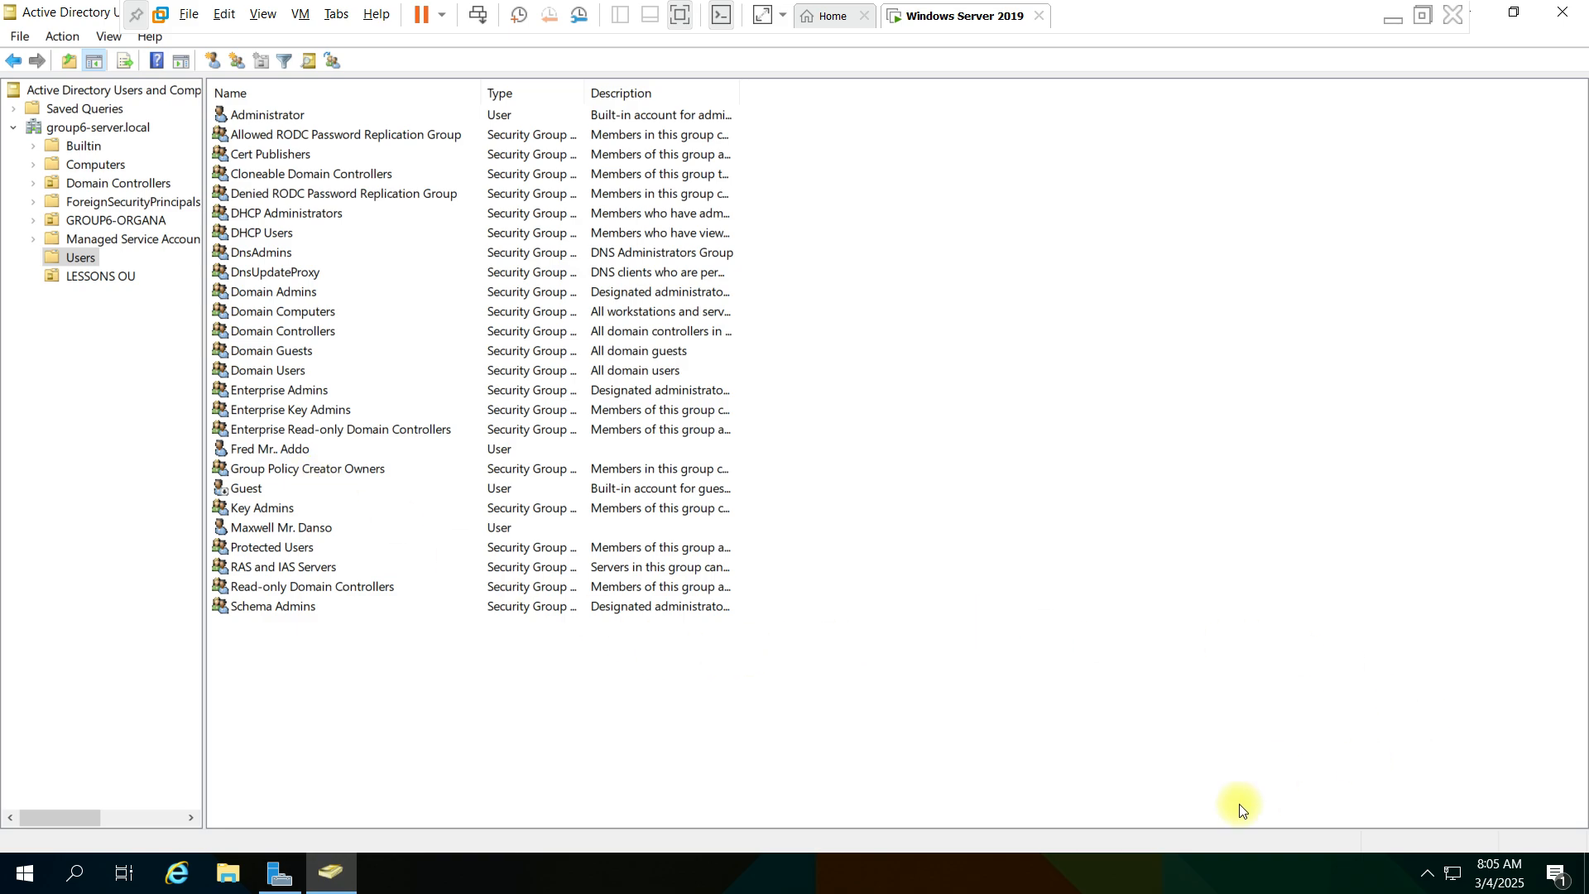
left_click(1422, 15)
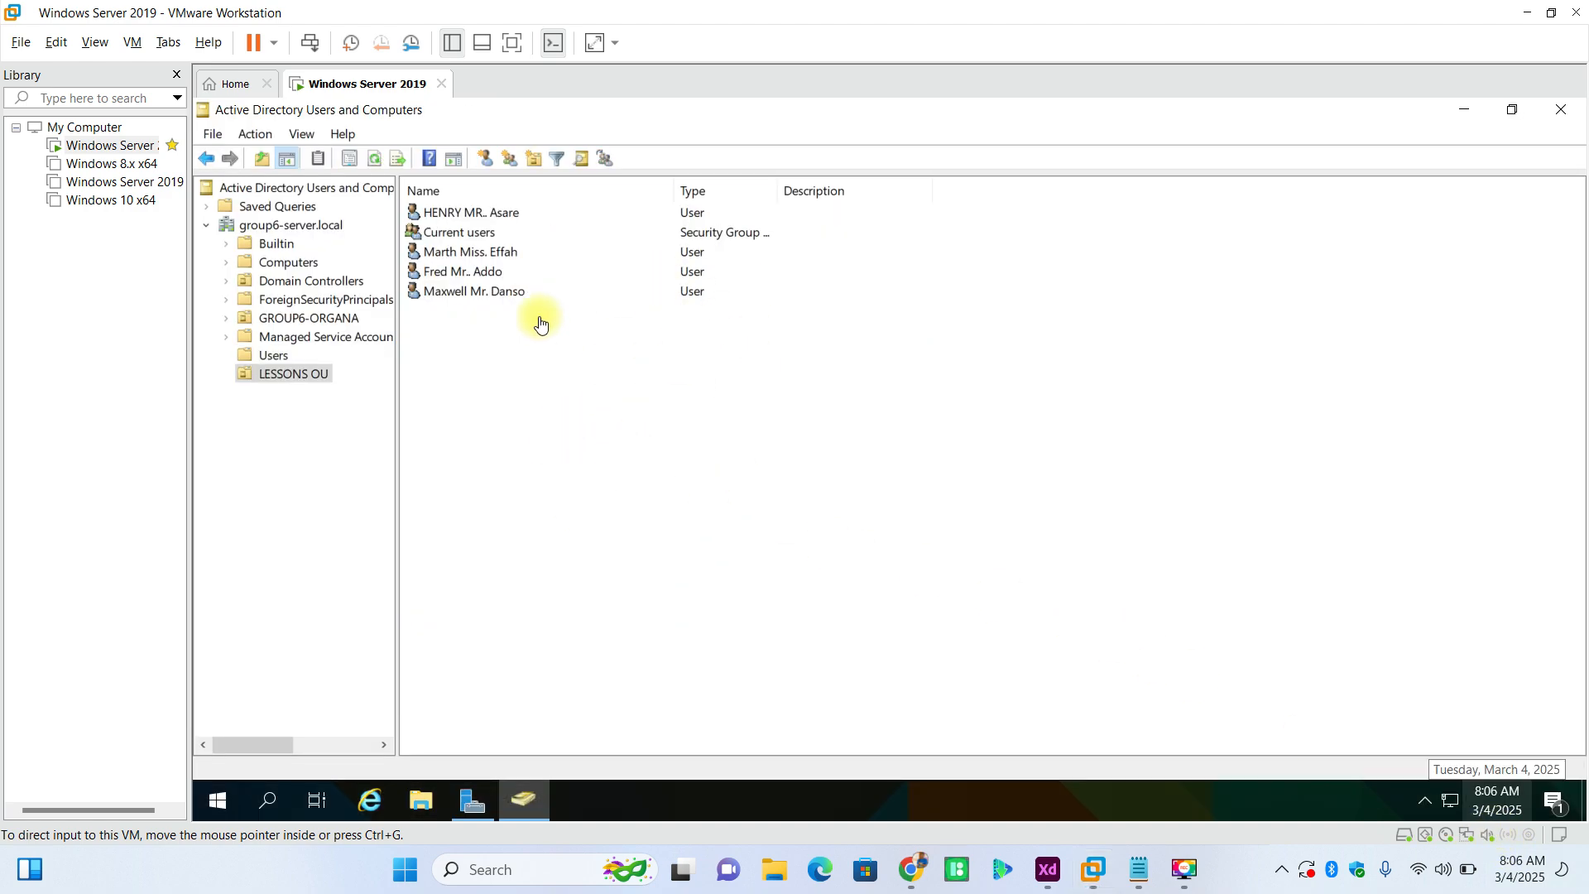
left_click(447, 241)
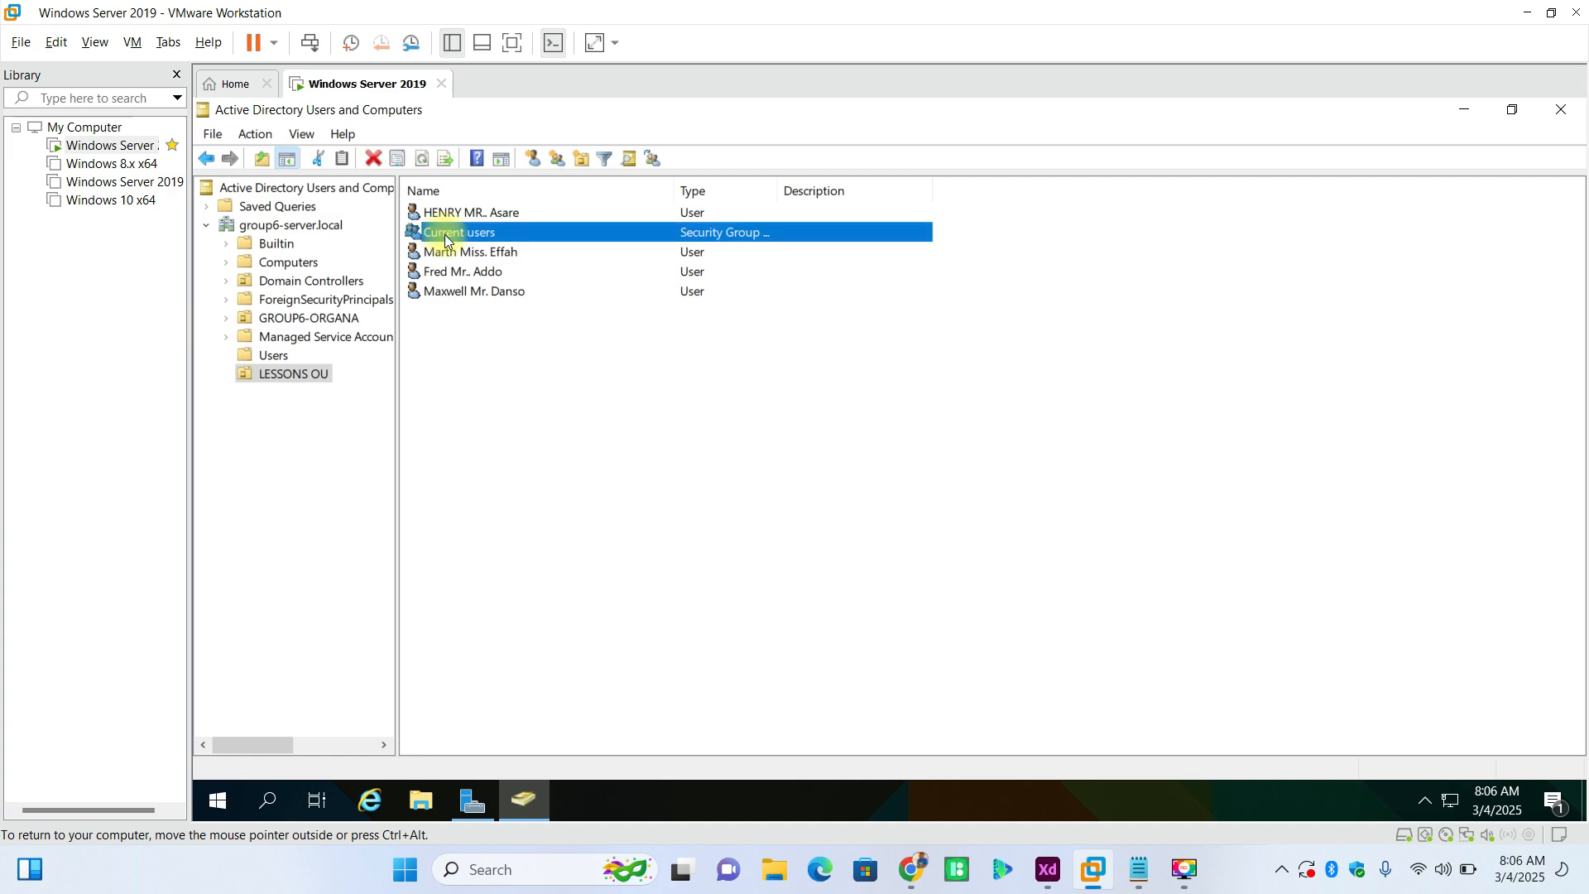
double_click(444, 235)
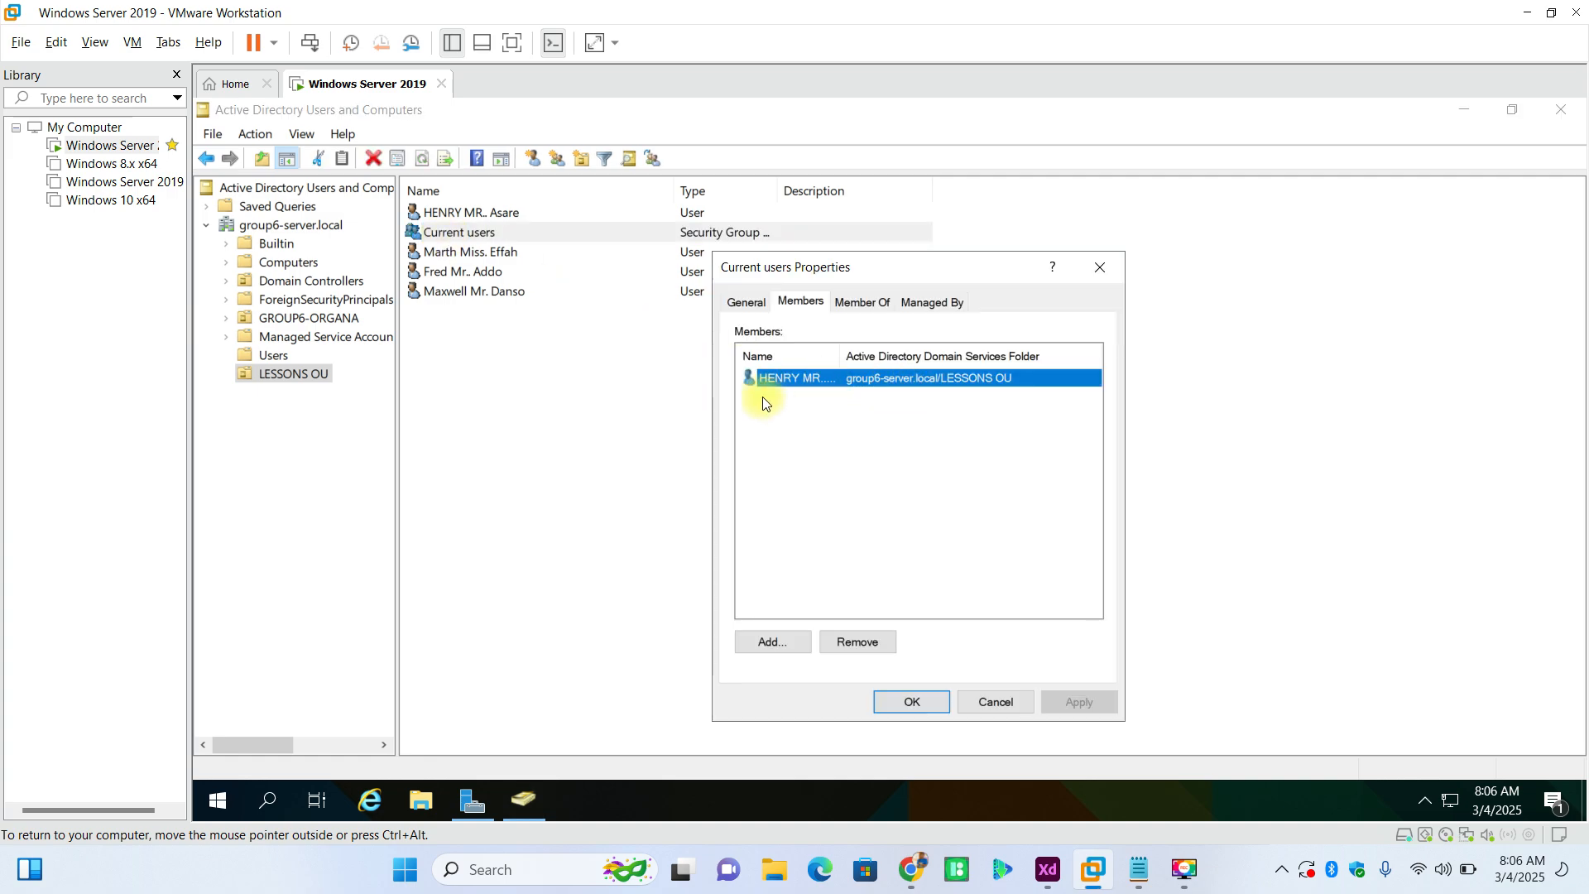
left_click(786, 645)
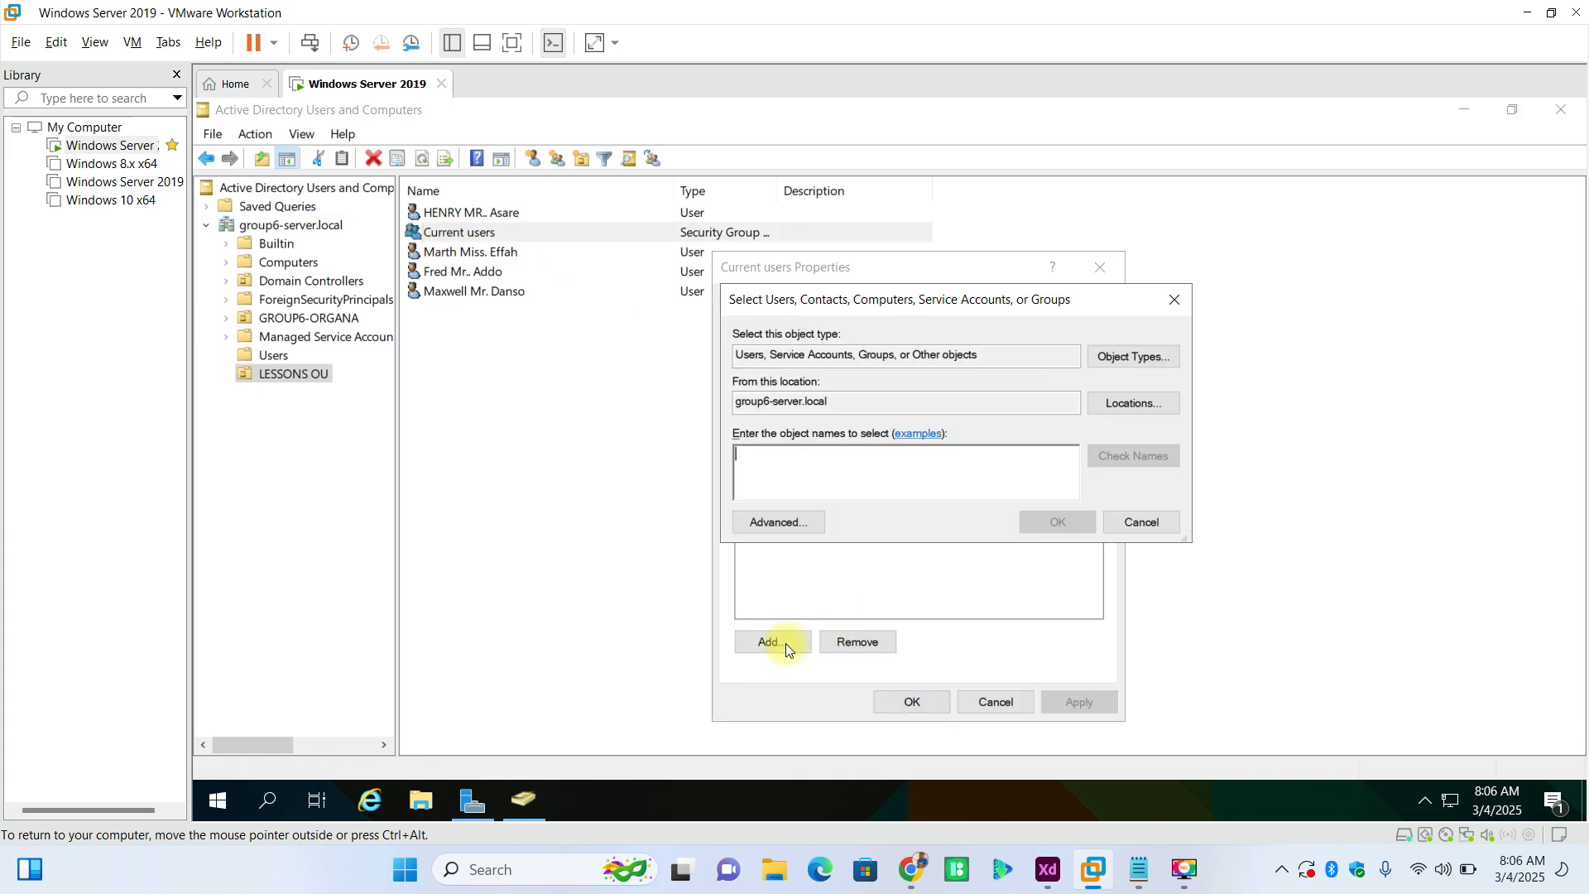
left_click(1140, 521)
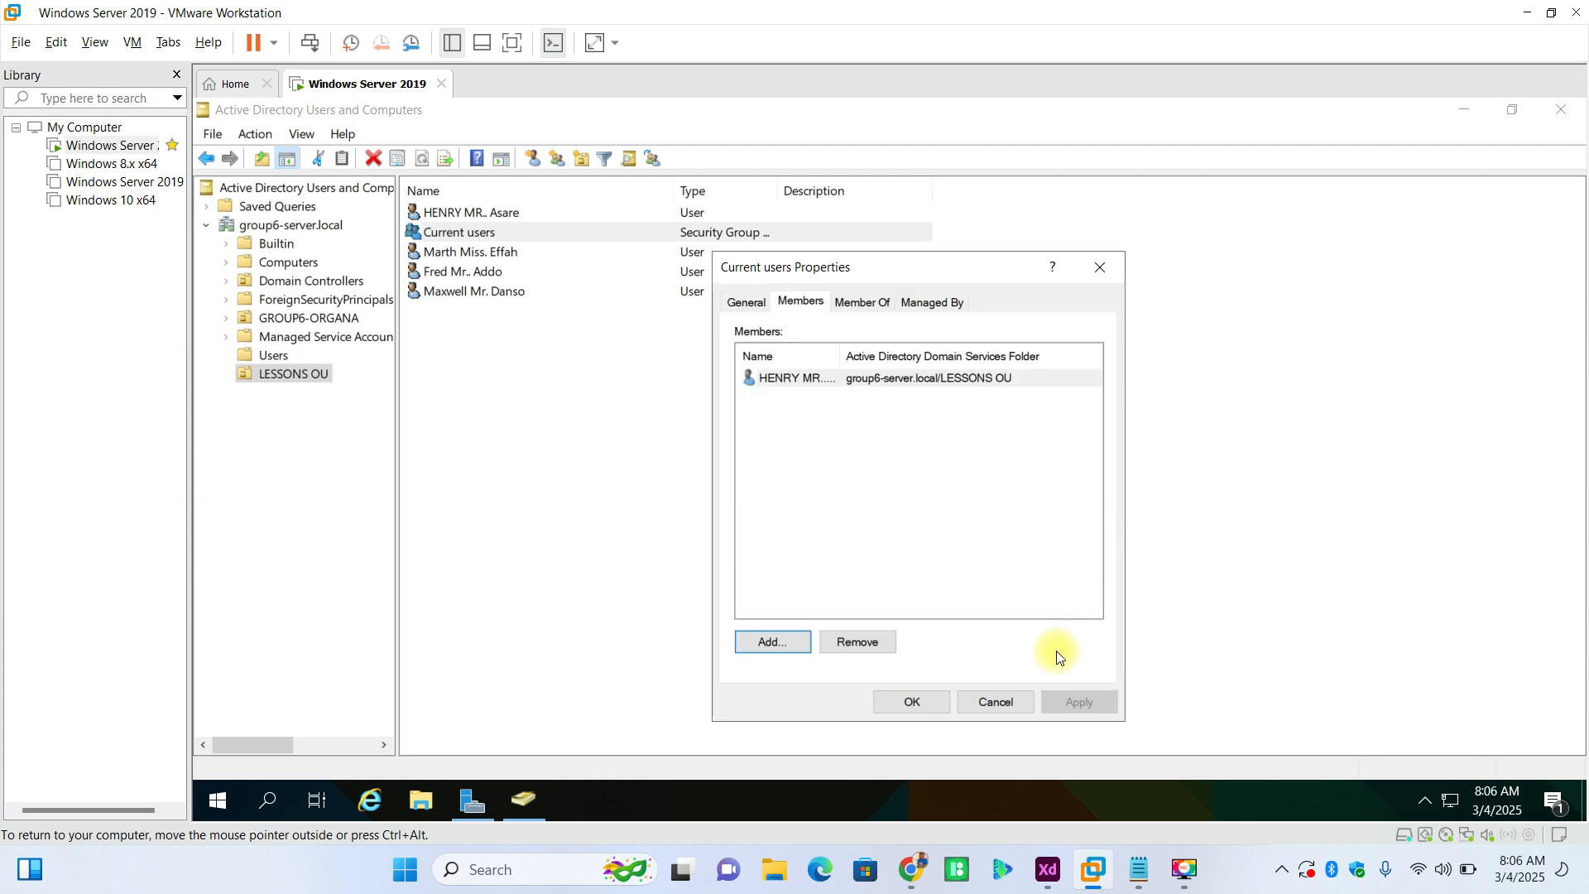
left_click(1006, 700)
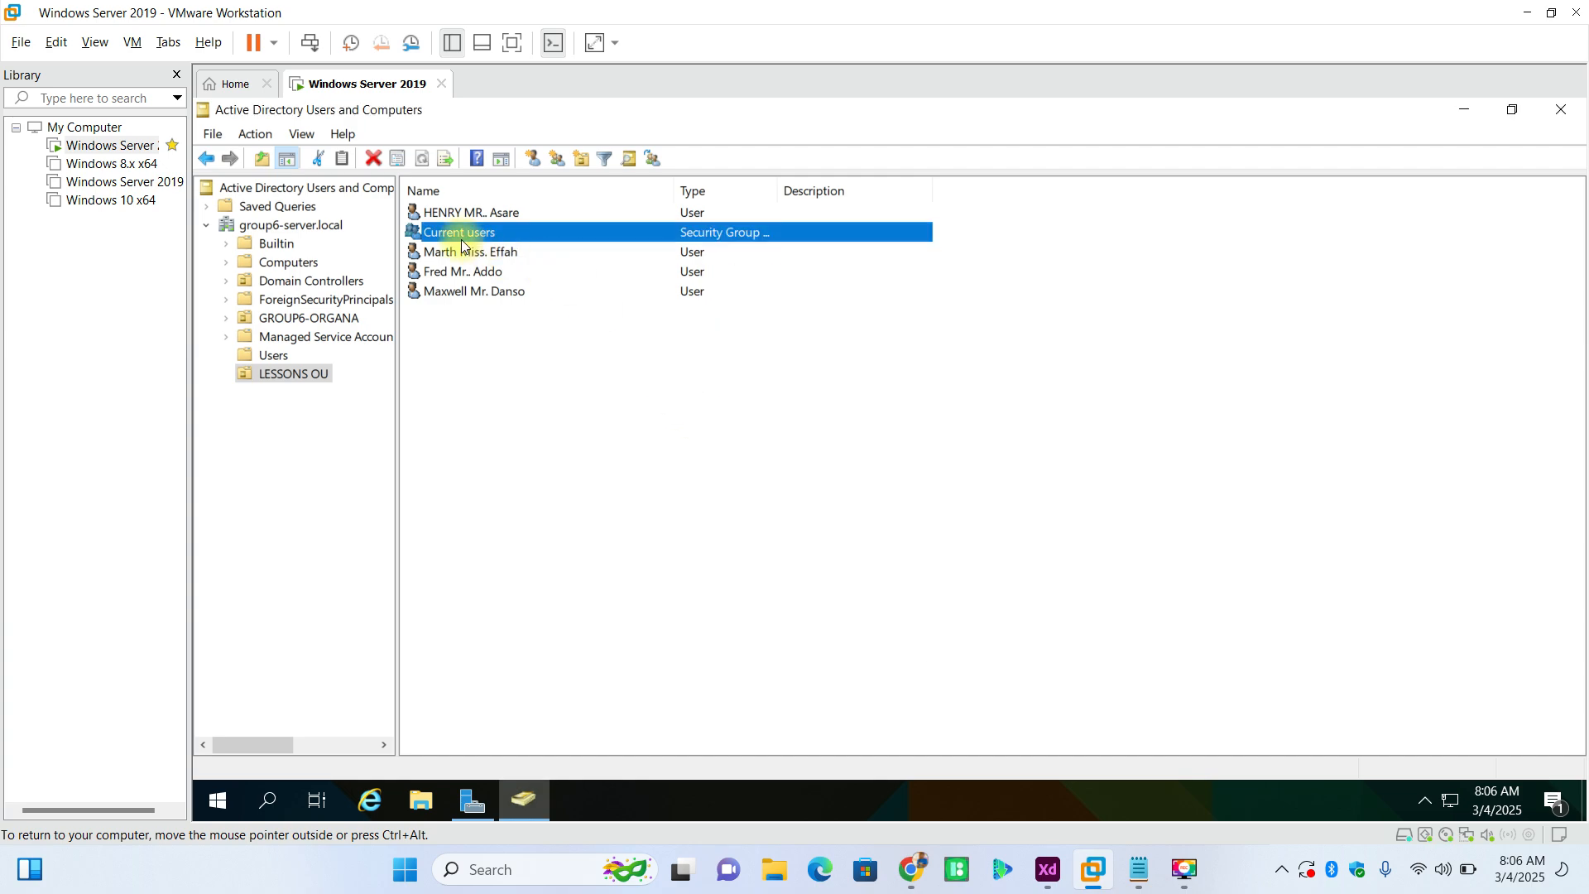
- Add the user listed directly below the Miss. user to the Current users group by checked first name, and start adding another member
double_click(452, 236)
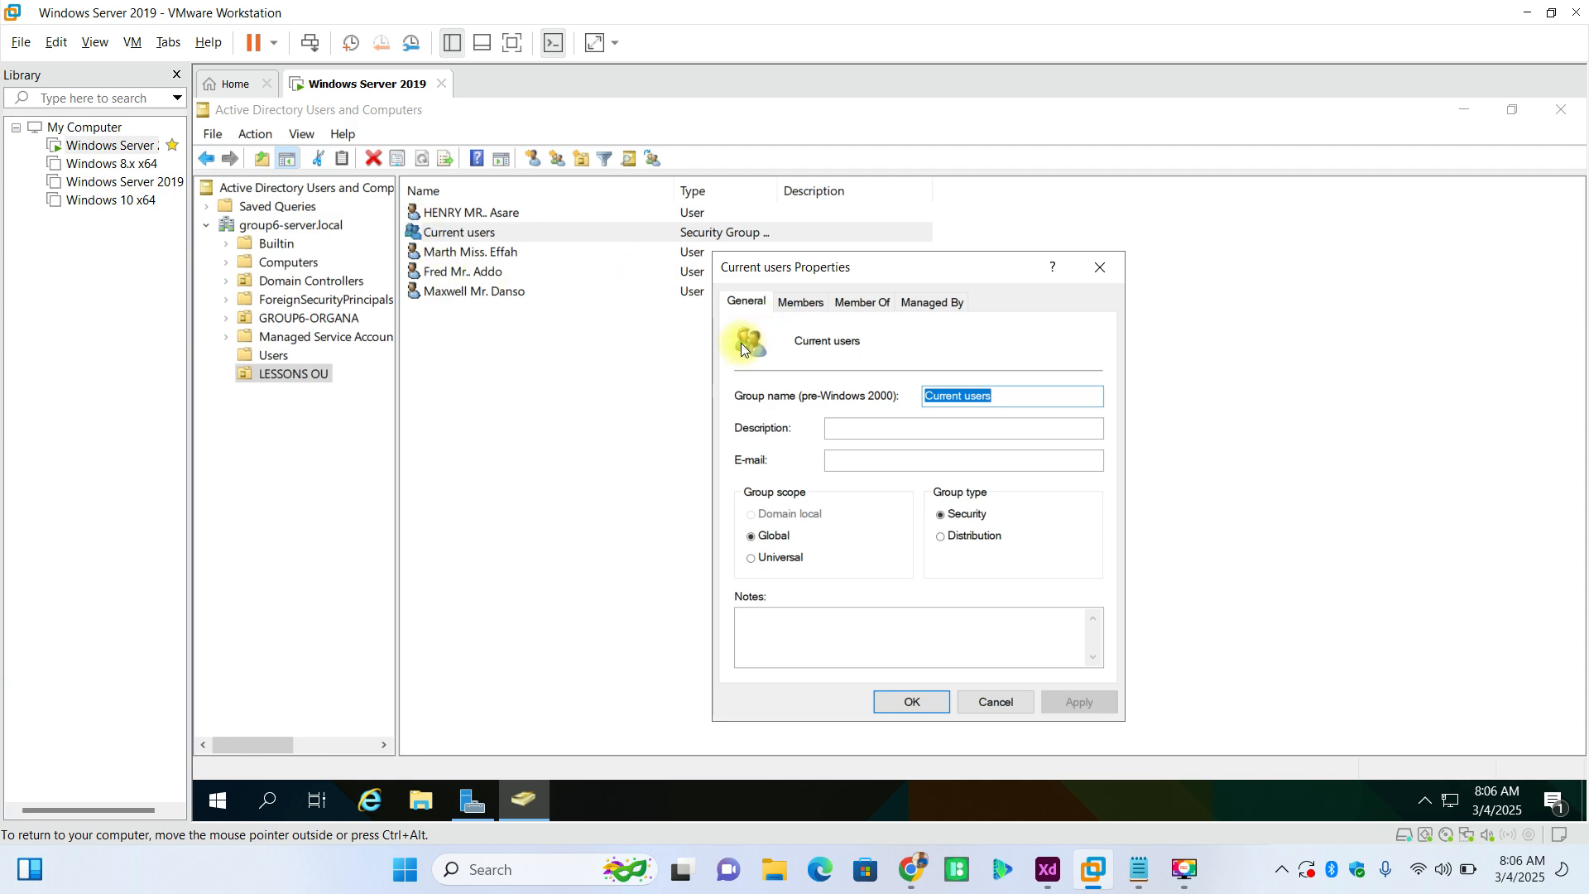
left_click(800, 302)
left_click_drag(955, 260, 822, 149)
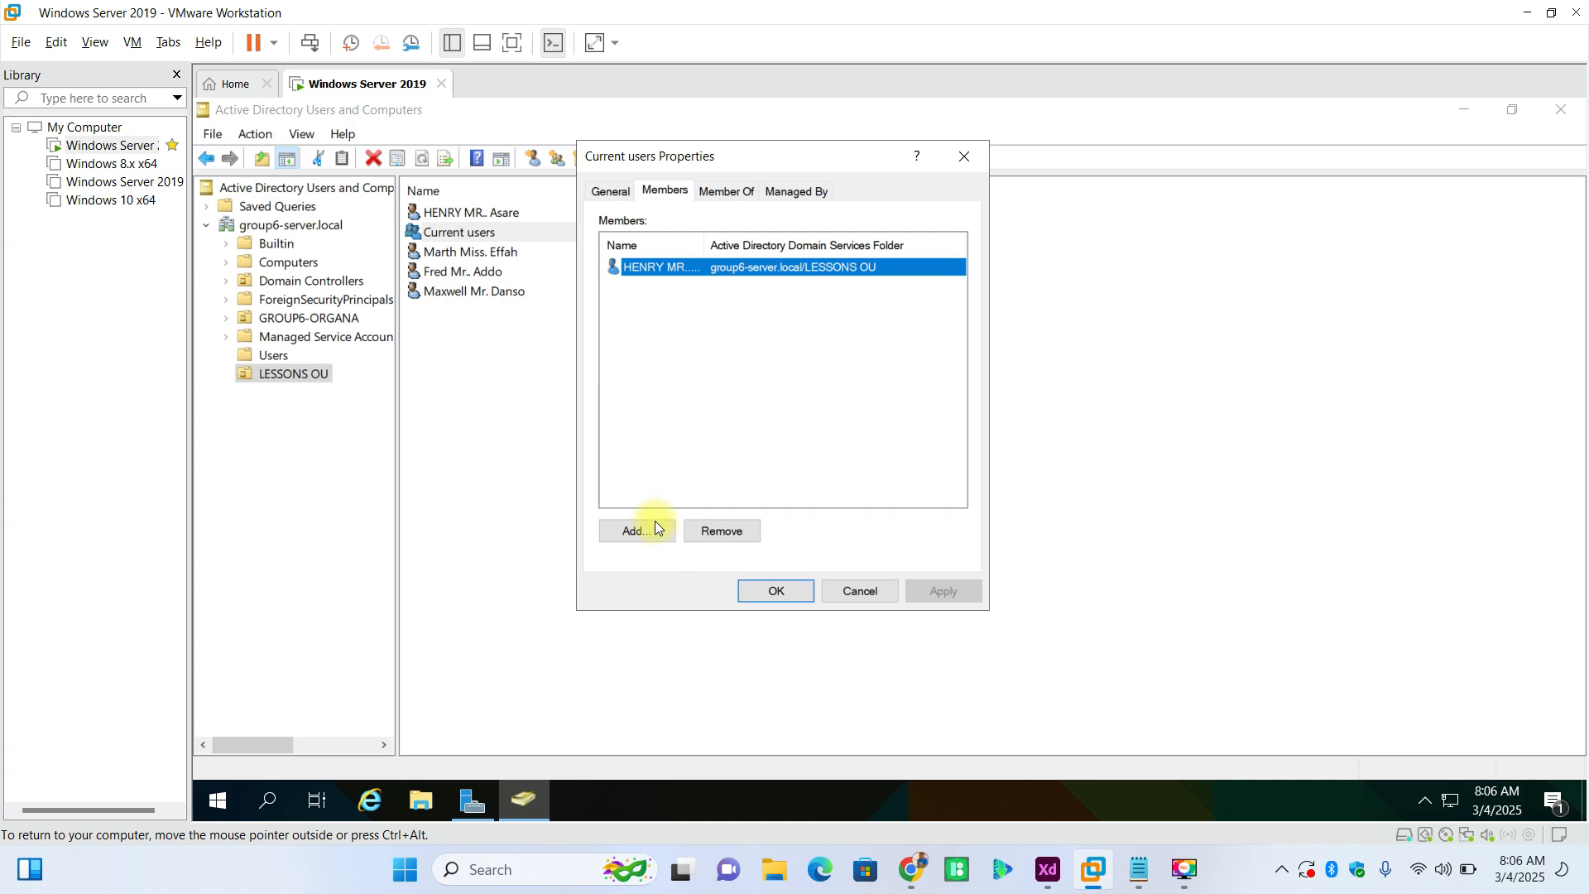
left_click(634, 528)
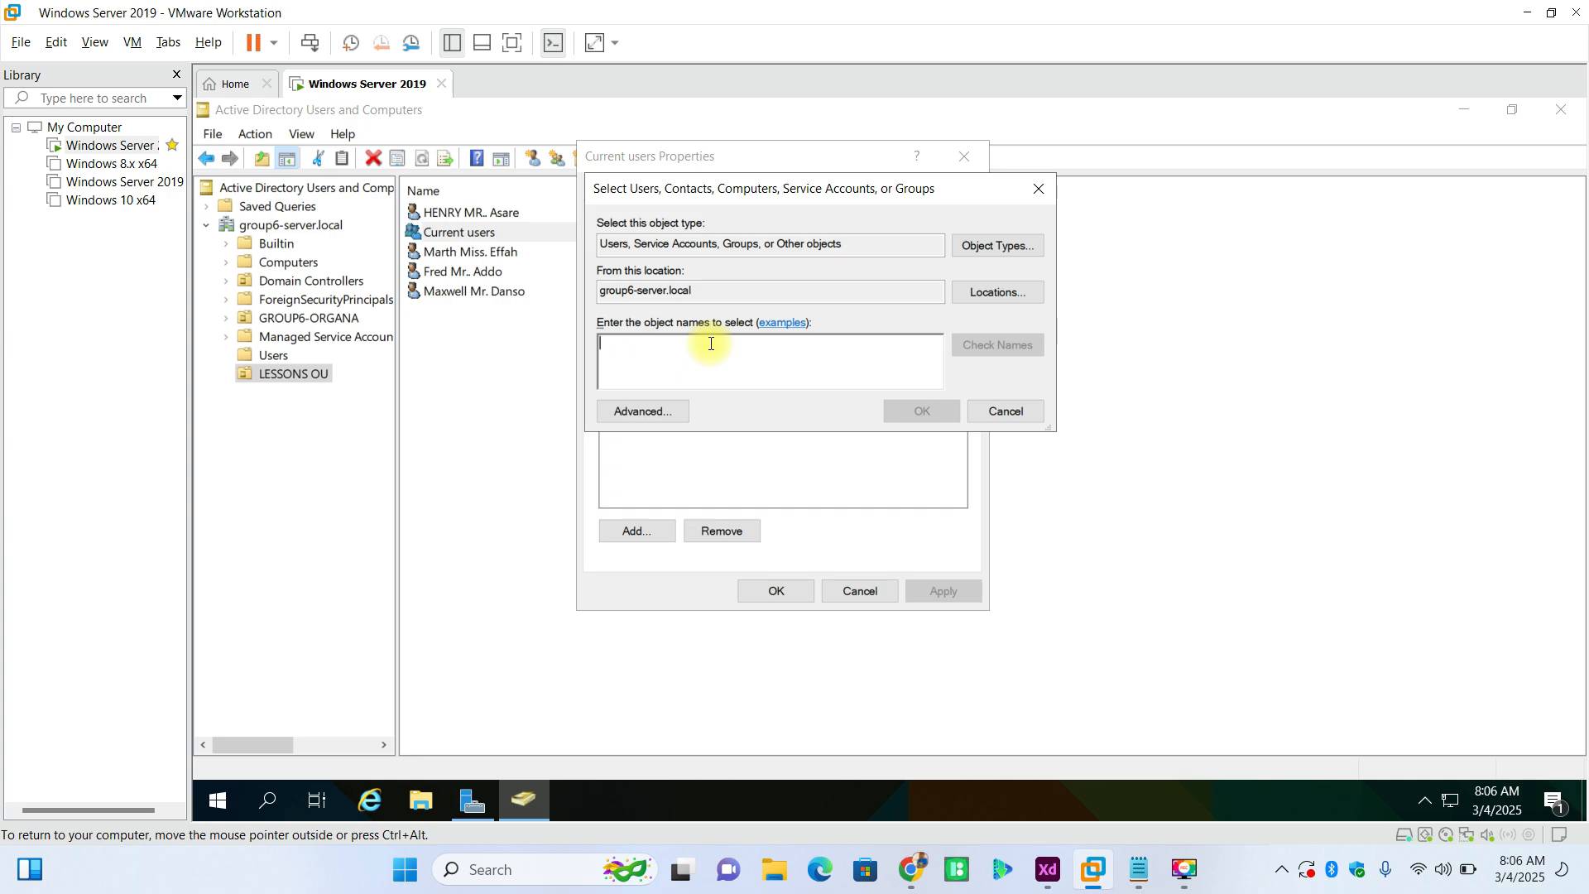
type("fred")
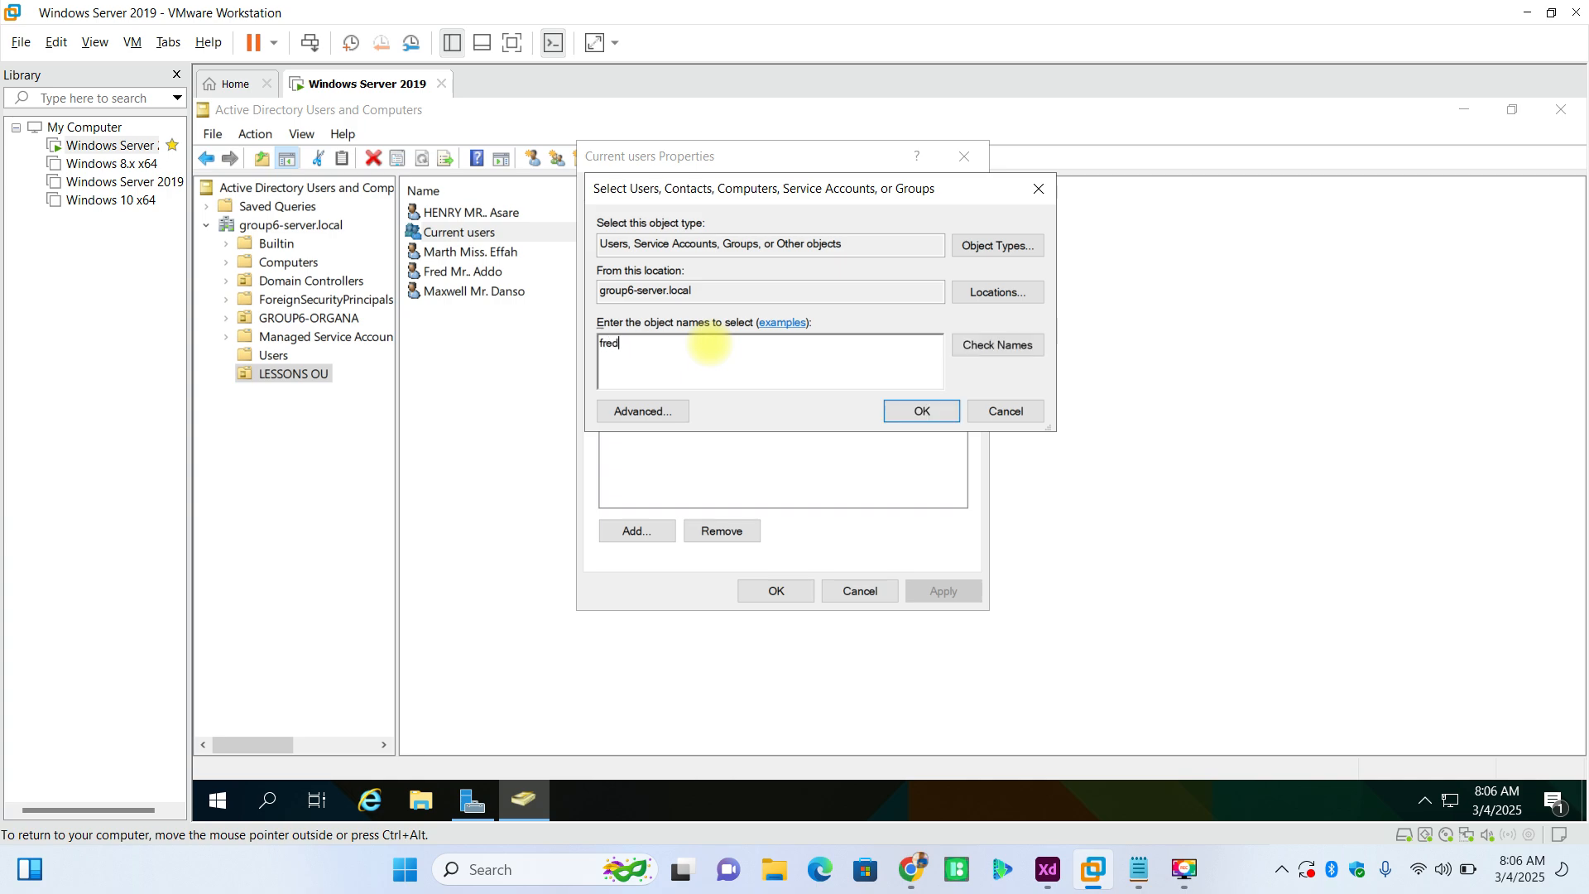
left_click(965, 345)
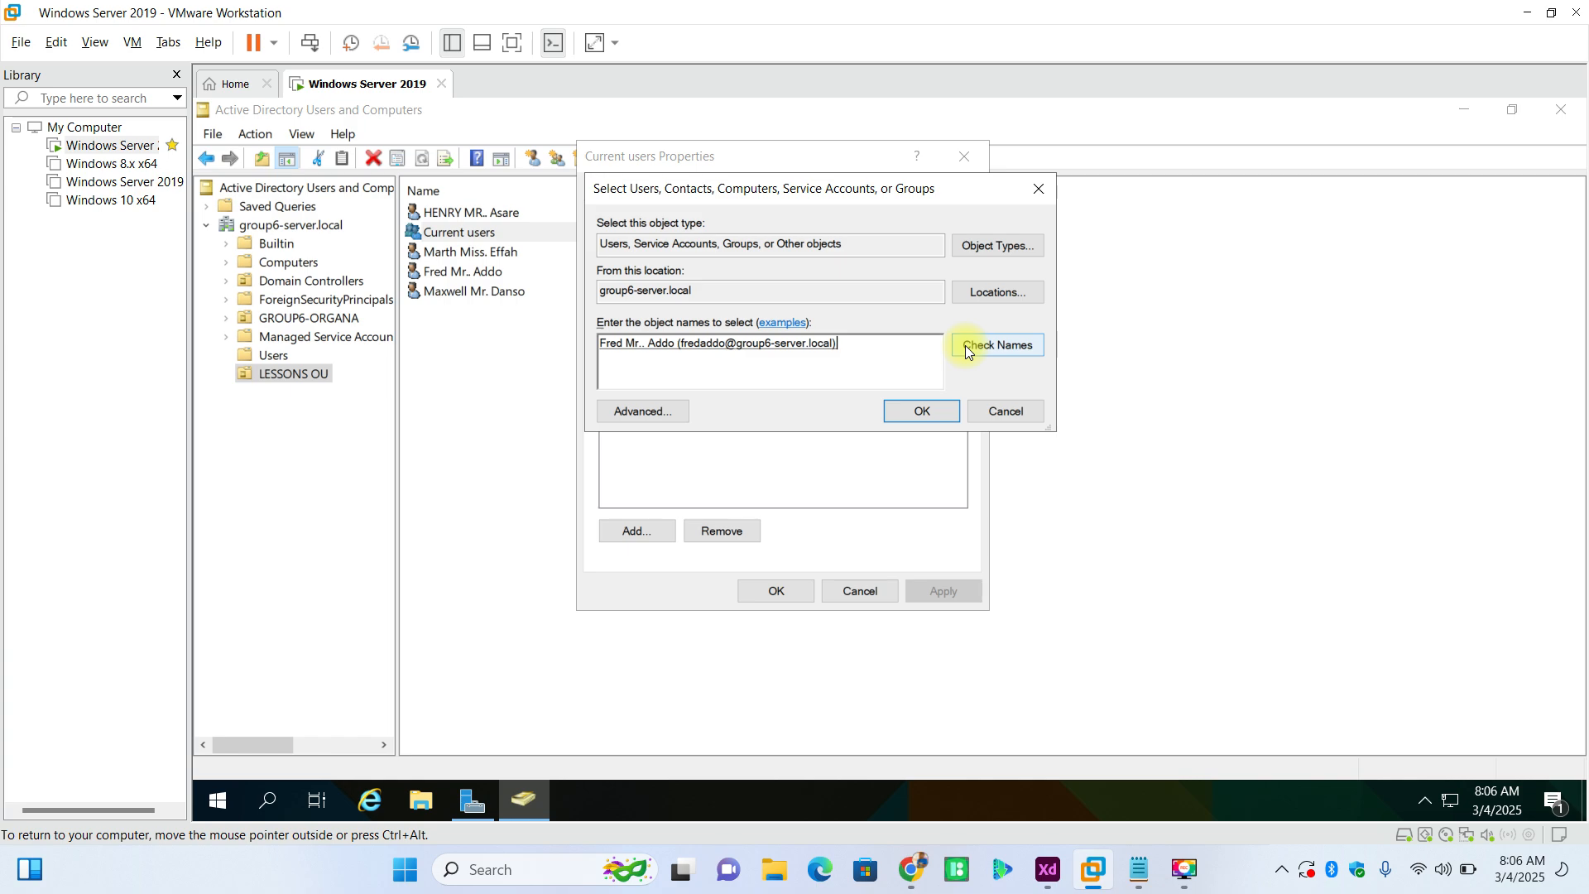
left_click(929, 410)
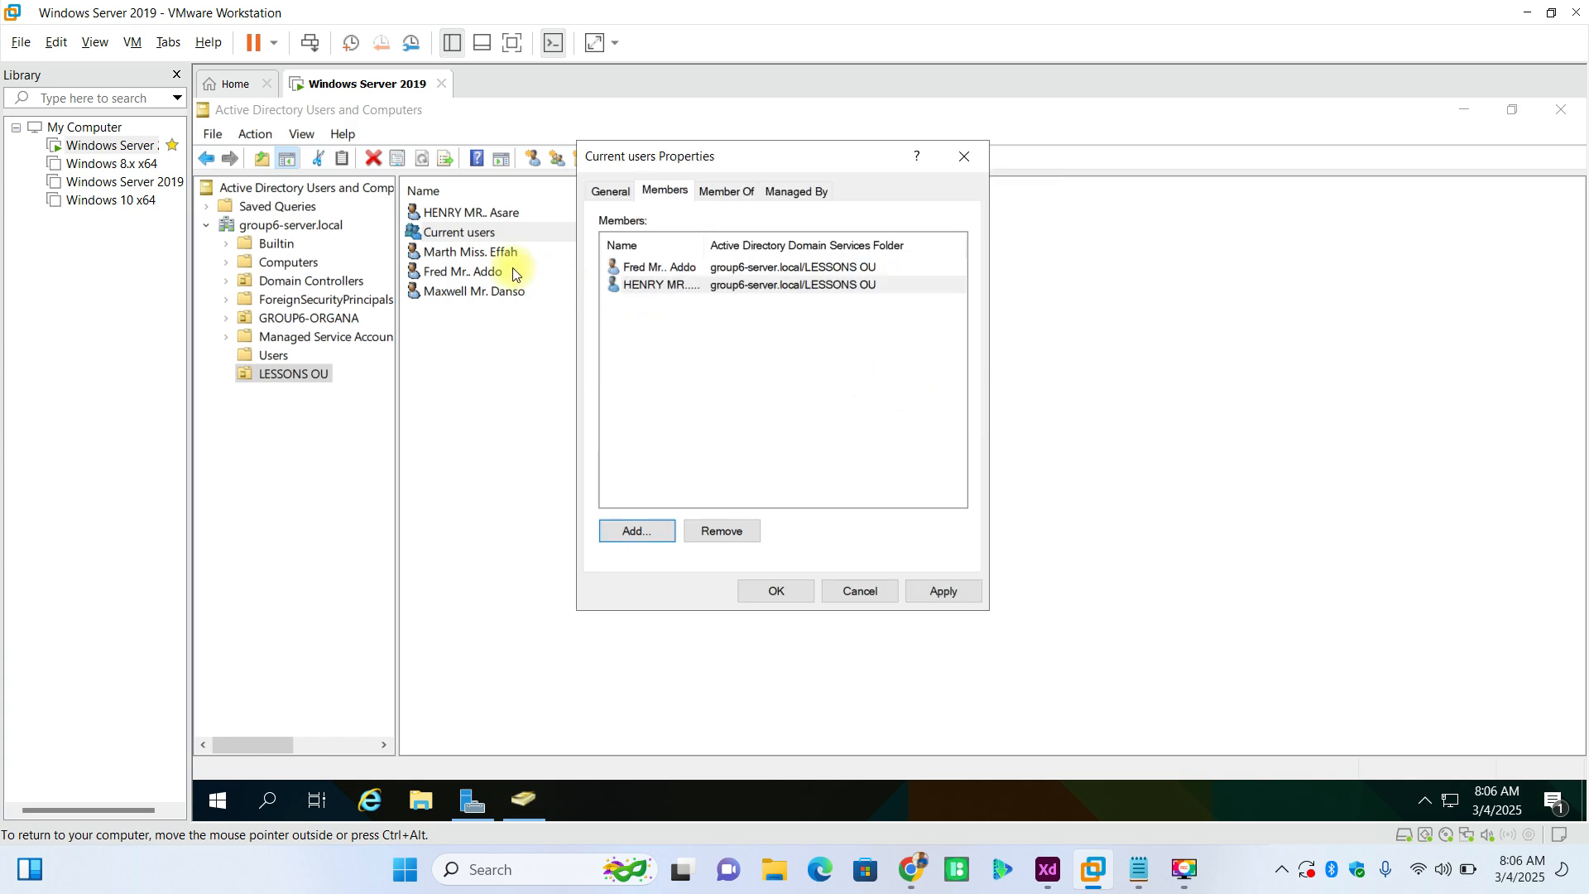
left_click(647, 534)
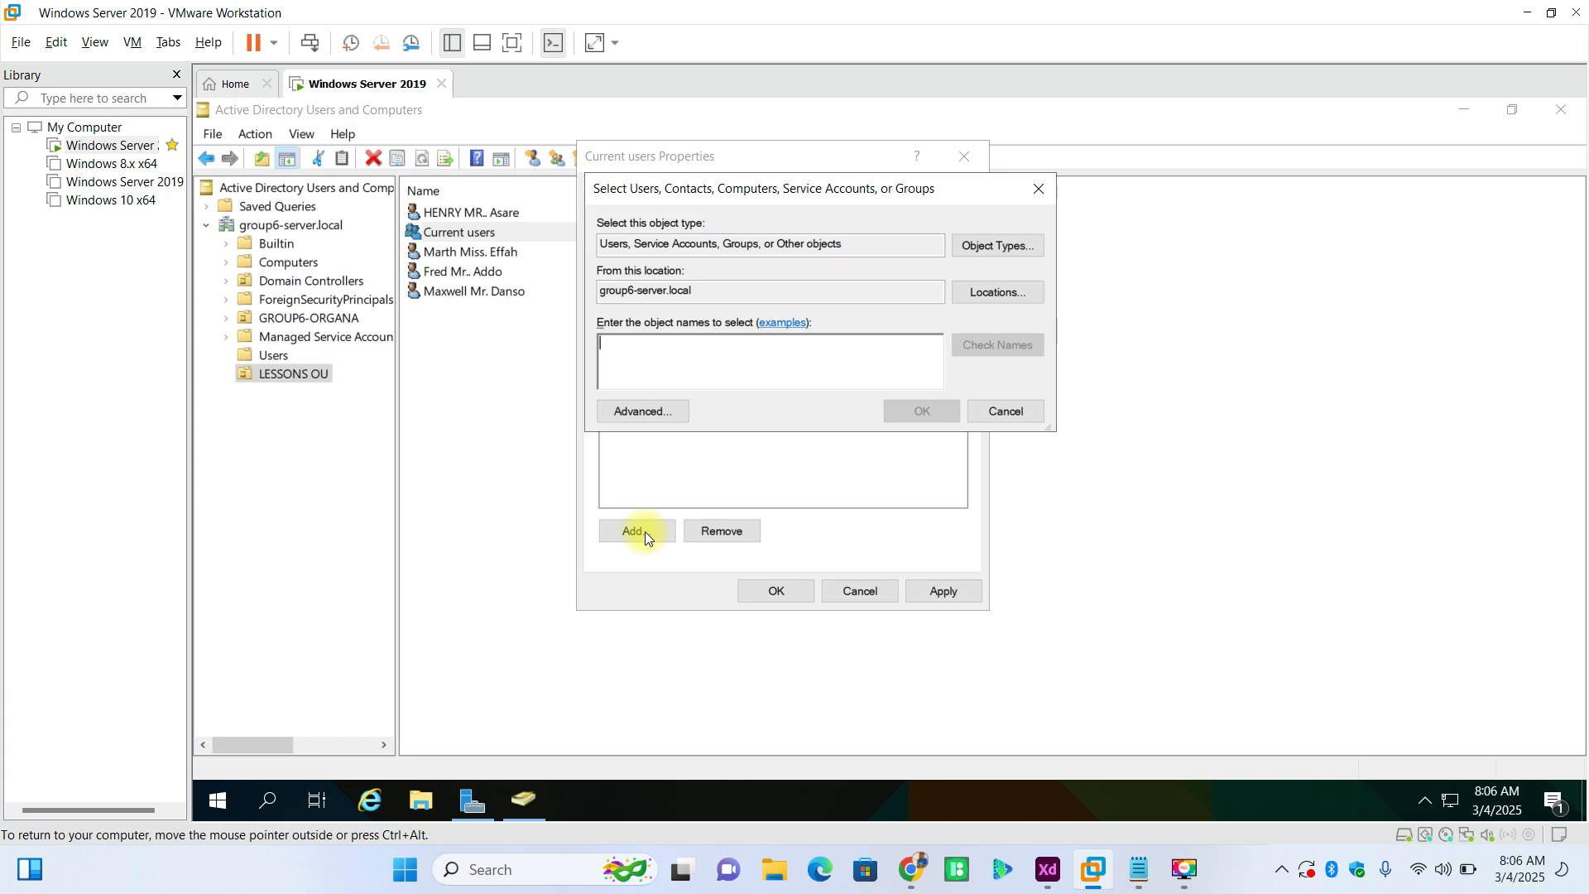
- Try to look up the last user listed in LESSONS OU by surname, and clear the entered name
type("danso")
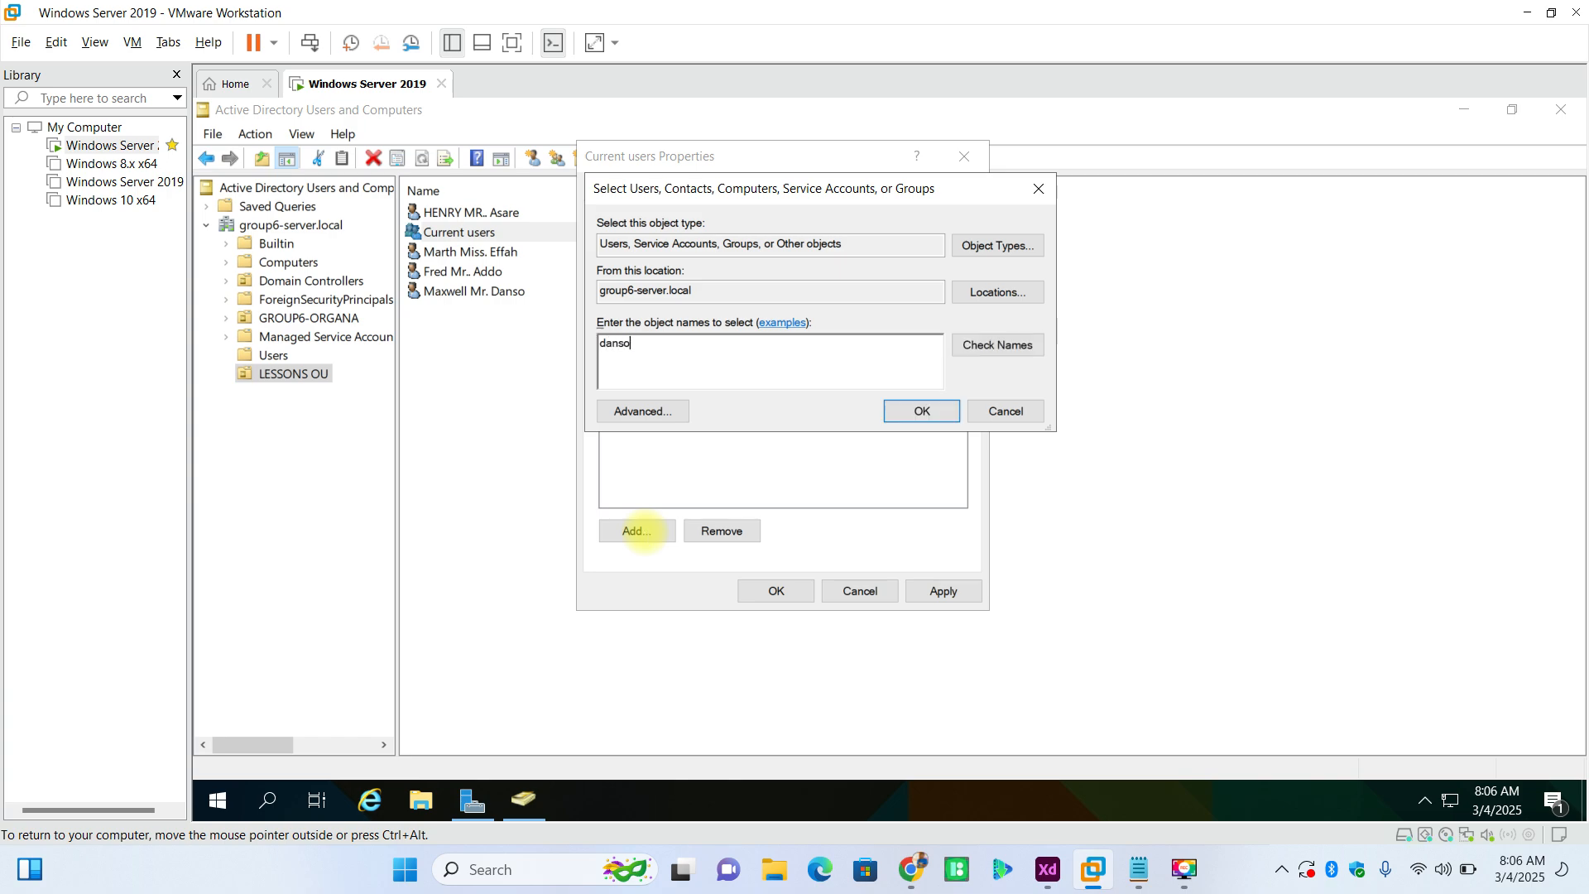
left_click(988, 351)
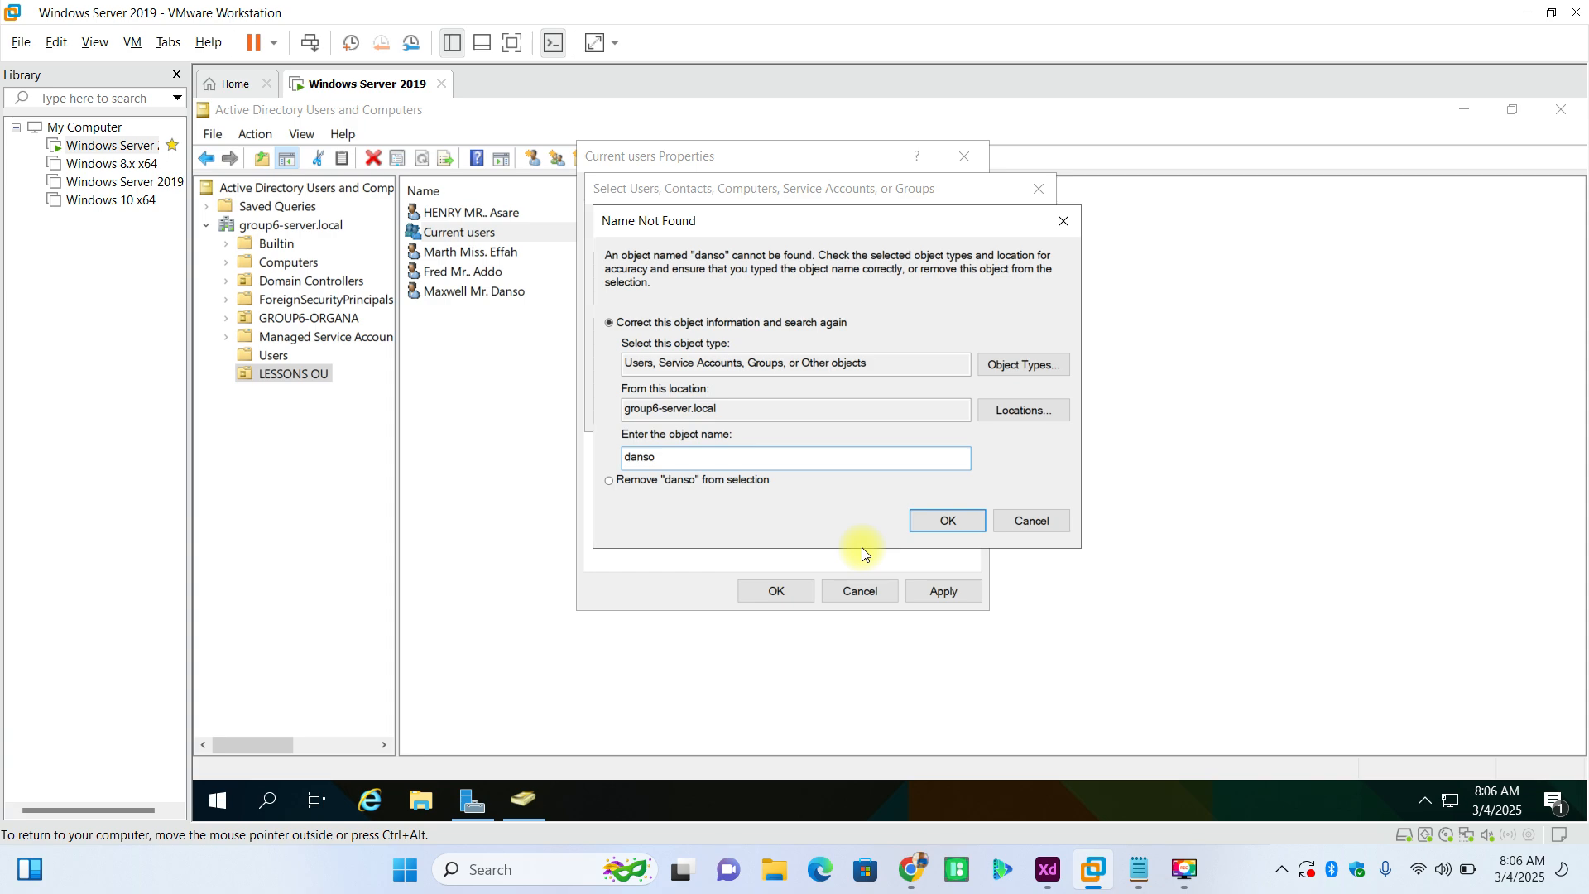
left_click(1011, 518)
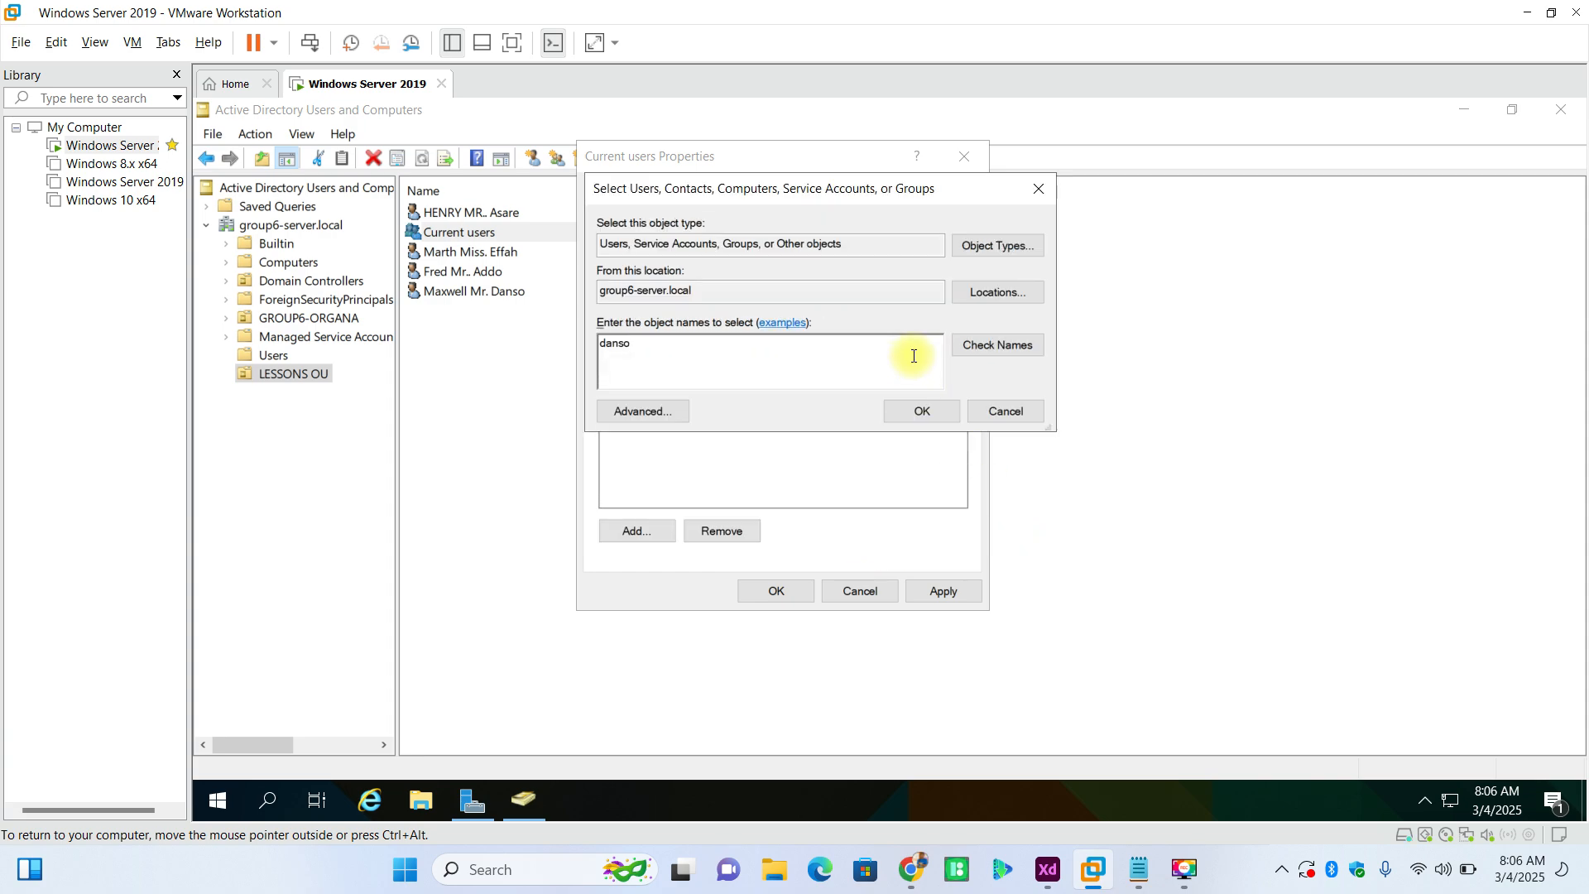
left_click(980, 346)
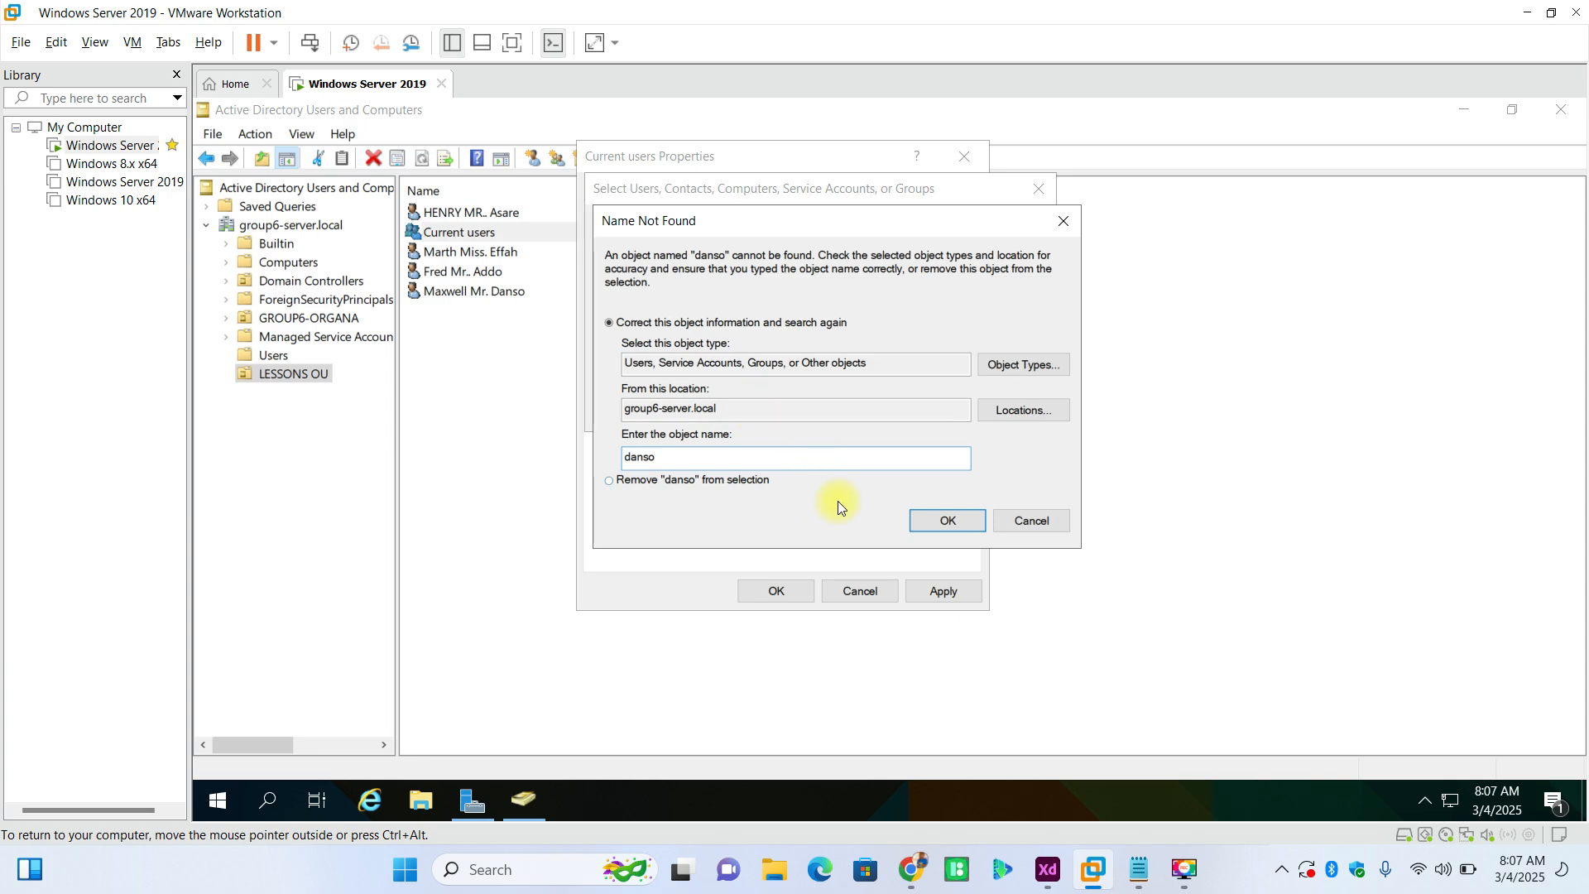
left_click(970, 518)
left_click(1010, 523)
key("BackSpace")
key("BackSpace")
key("BackSpace")
key("BackSpace")
key("BackSpace")
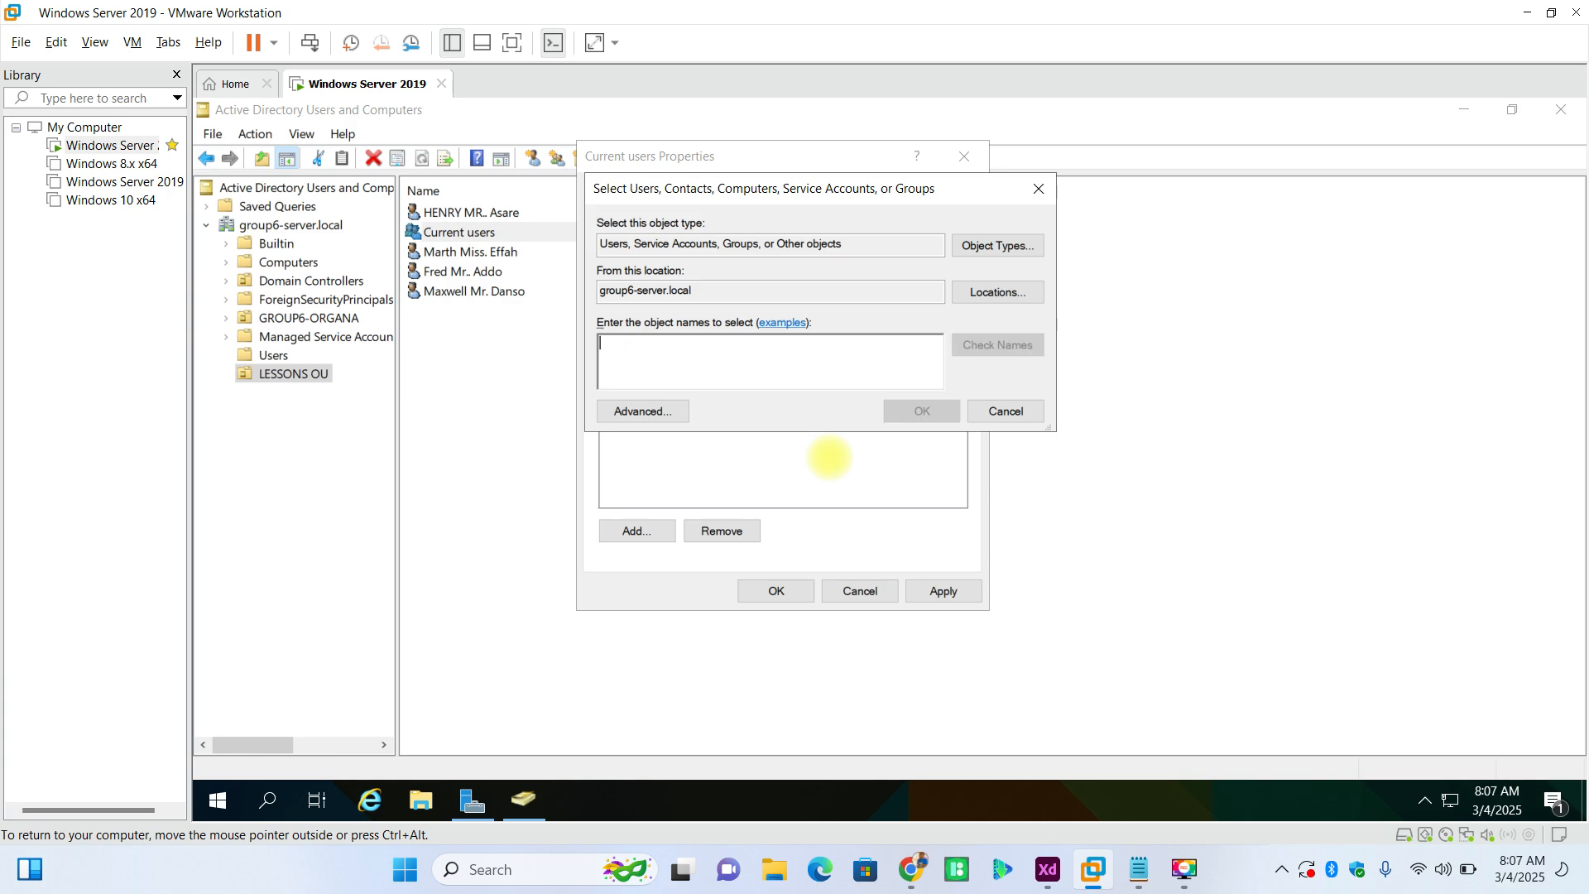
- Look up the last user listed in LESSONS OU by first name and add the account to the Current users group
type("maxwell")
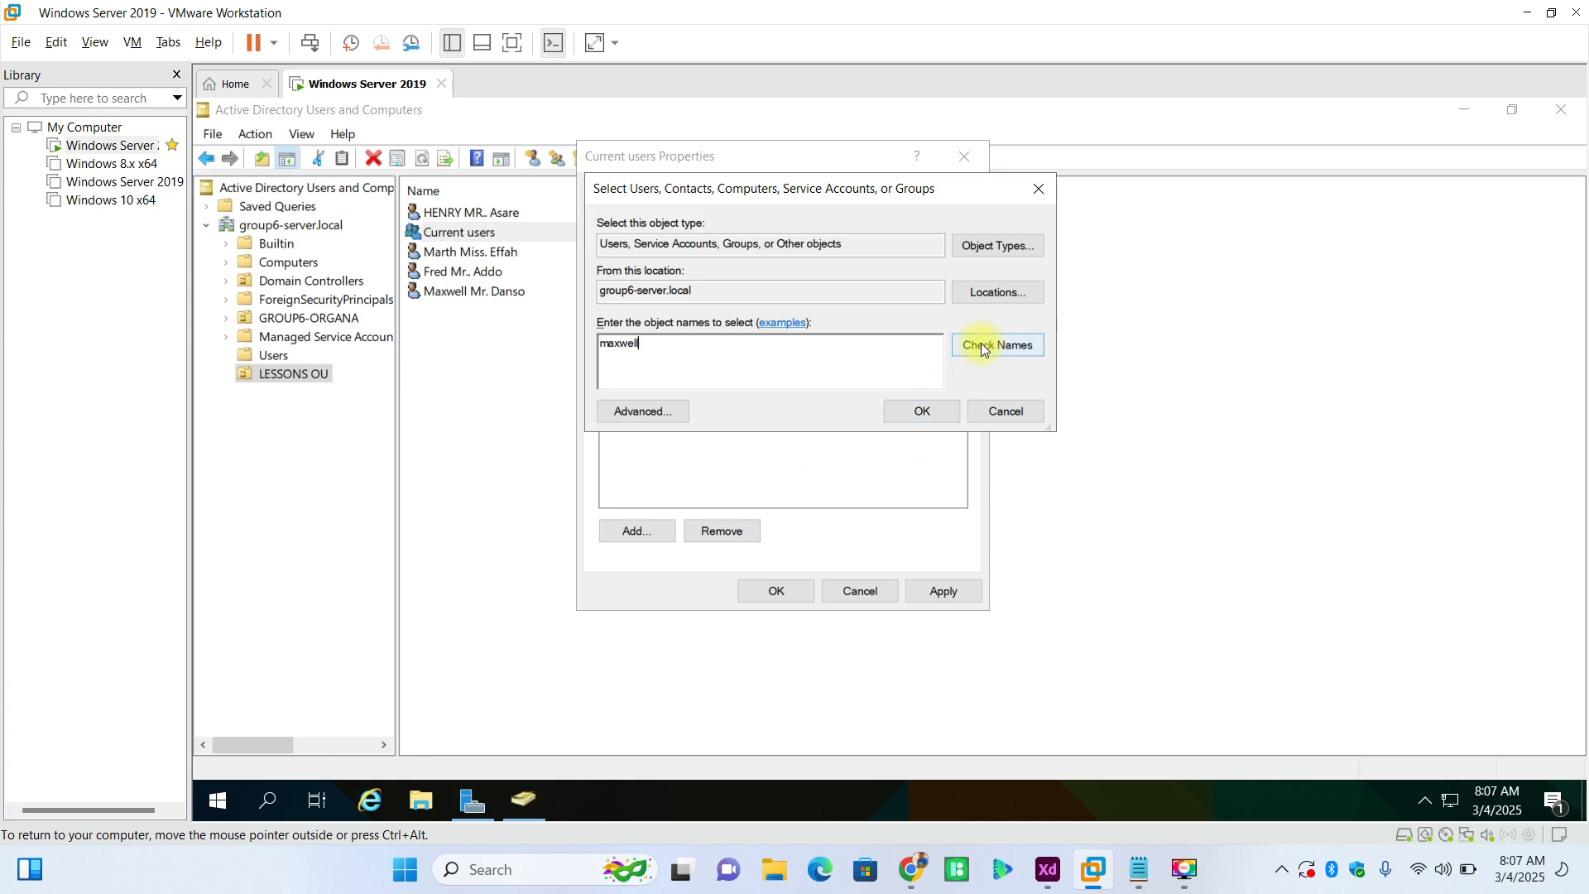
left_click(983, 347)
left_click(907, 410)
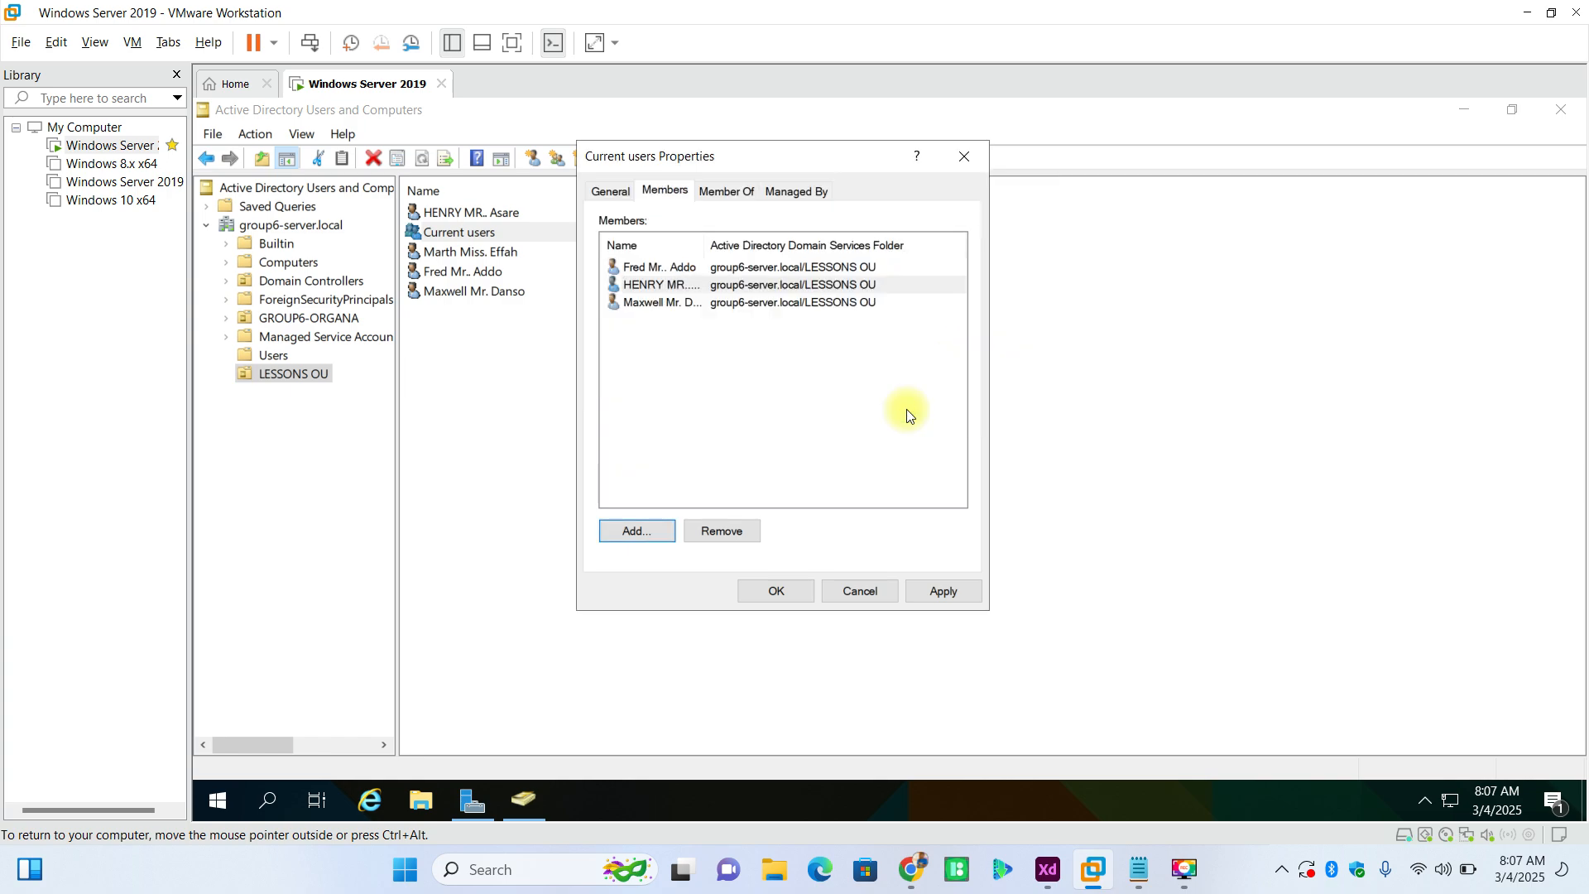
- Add the user titled Miss. to the Current users group by checked first name, and apply the membership changes
left_click(639, 533)
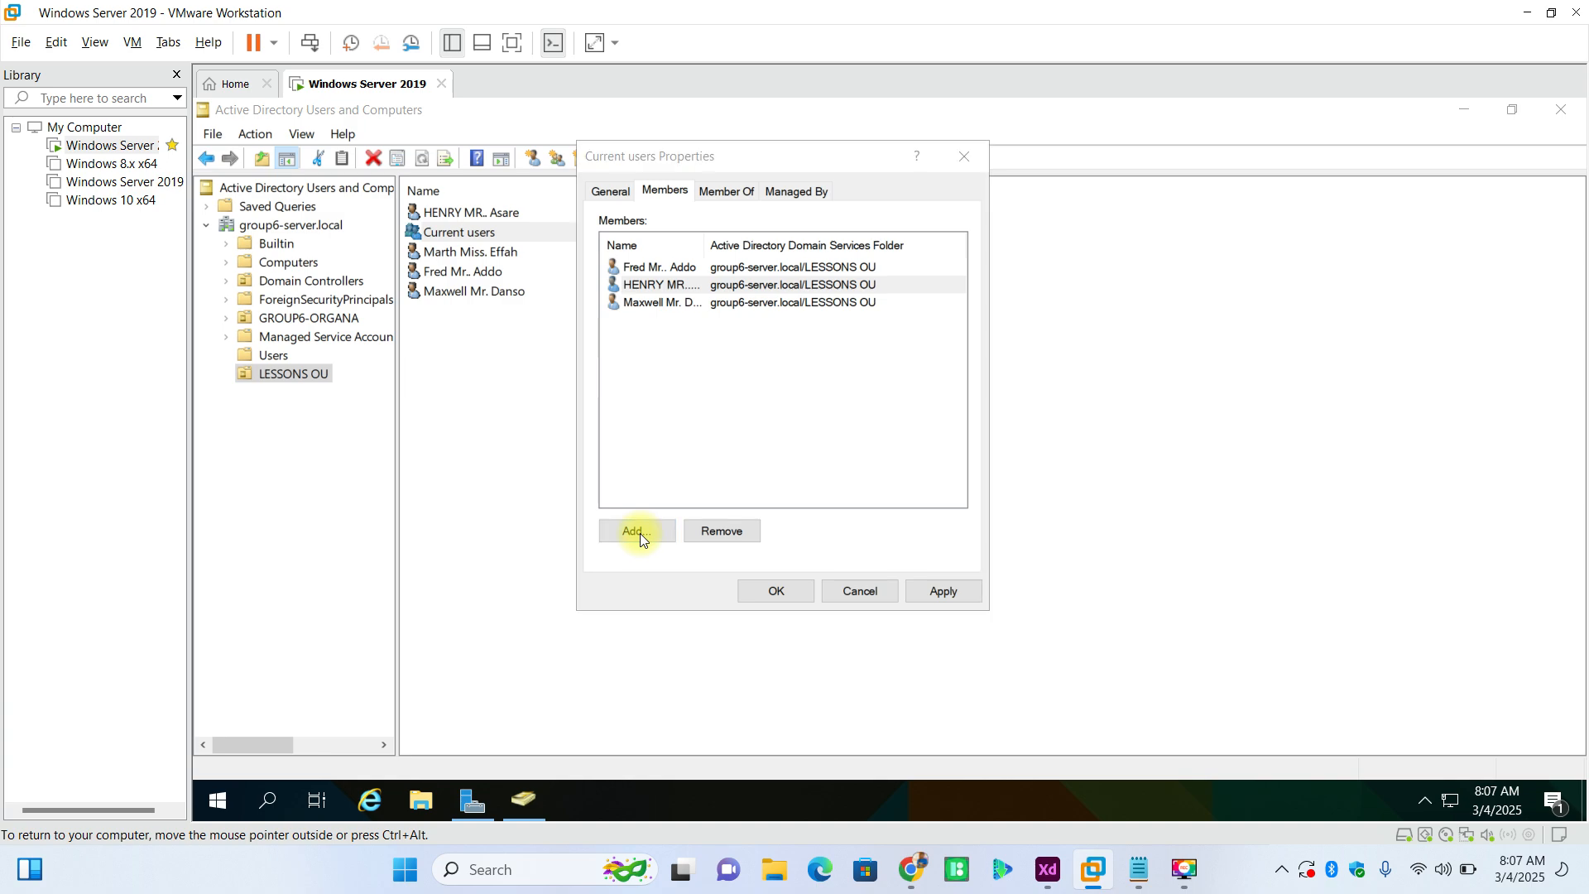
type("marth")
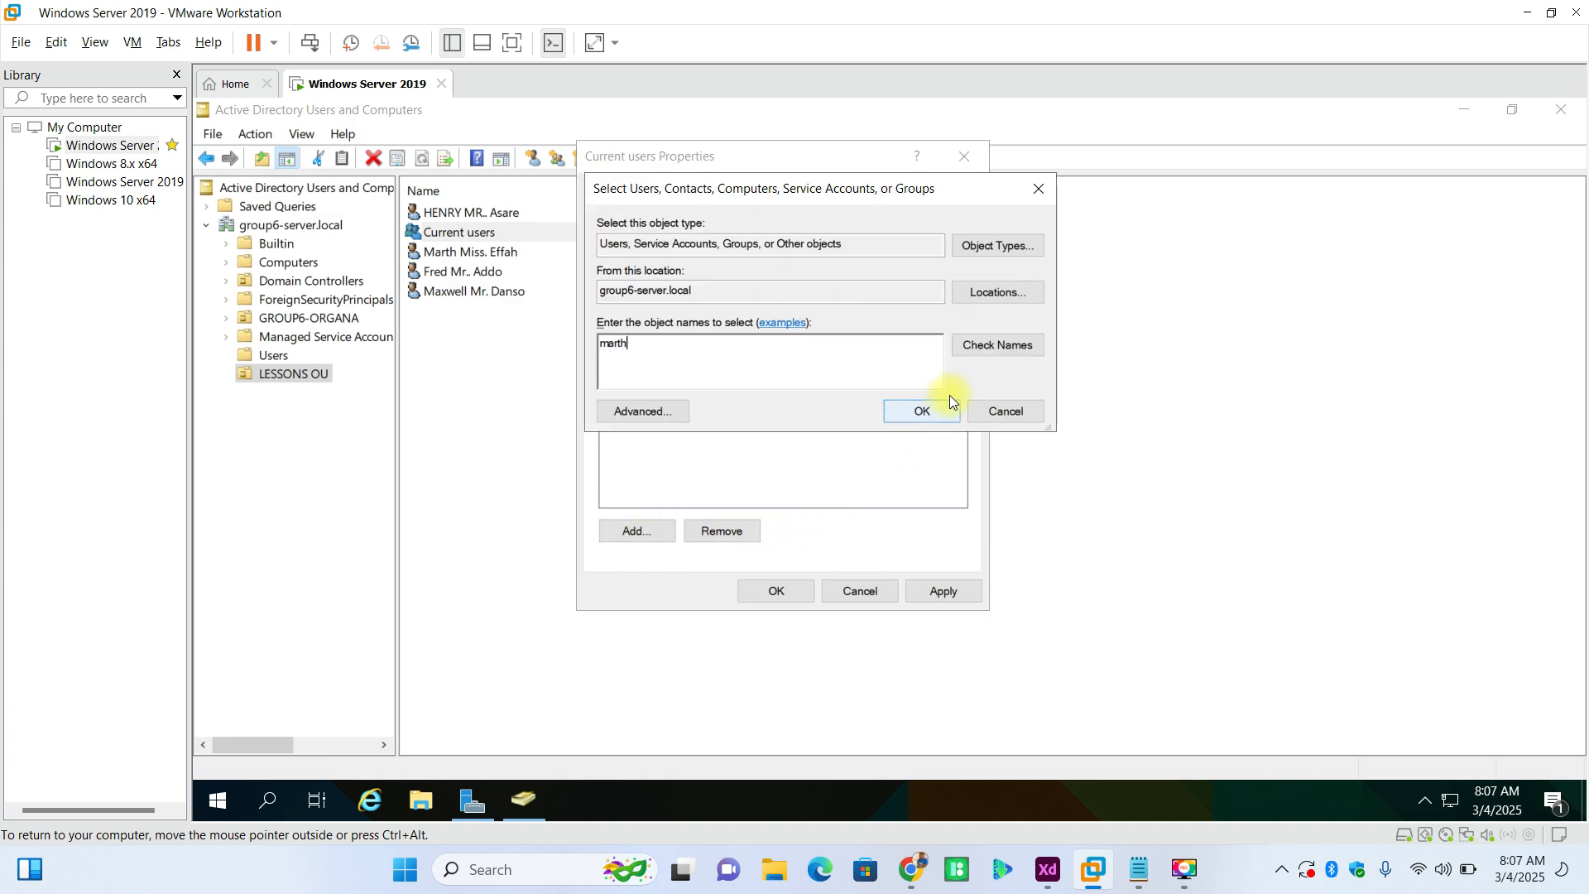
left_click(978, 356)
left_click(916, 412)
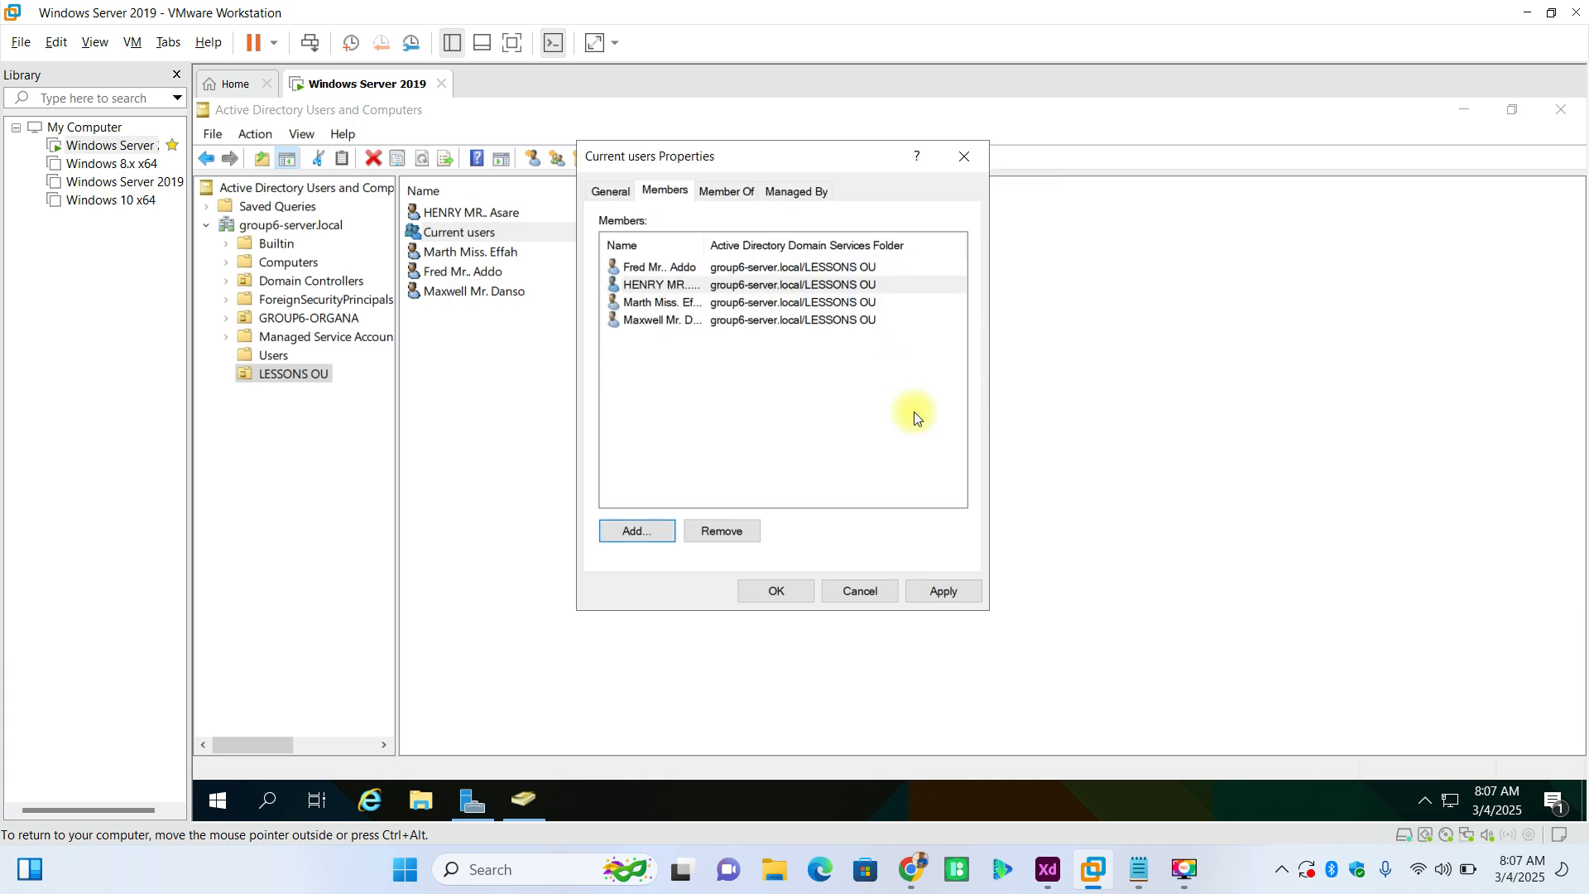
left_click(956, 589)
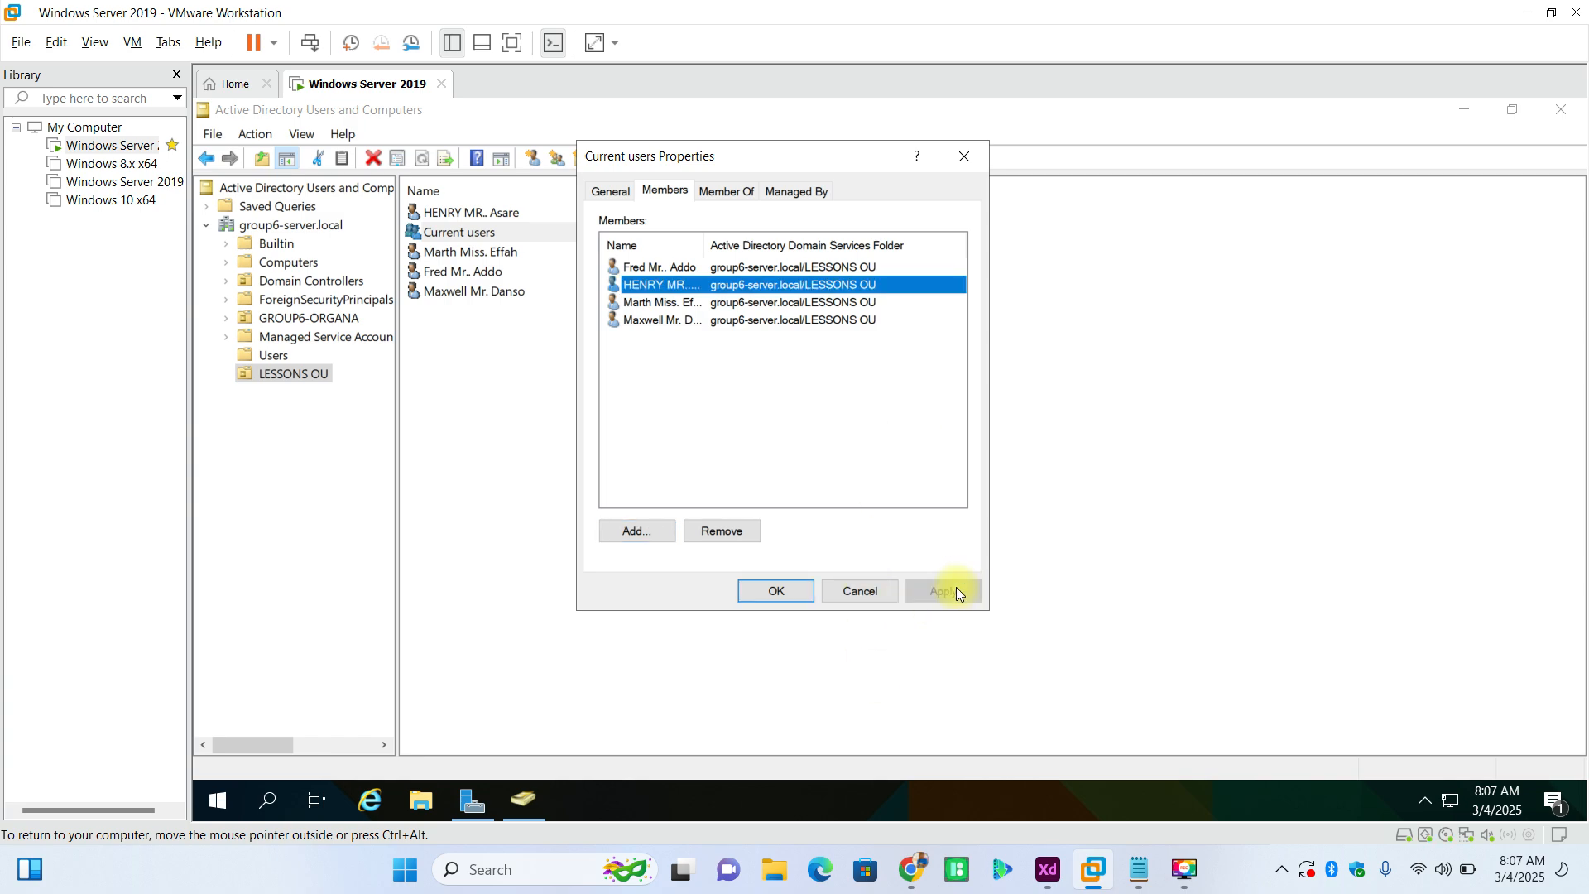
left_click(800, 592)
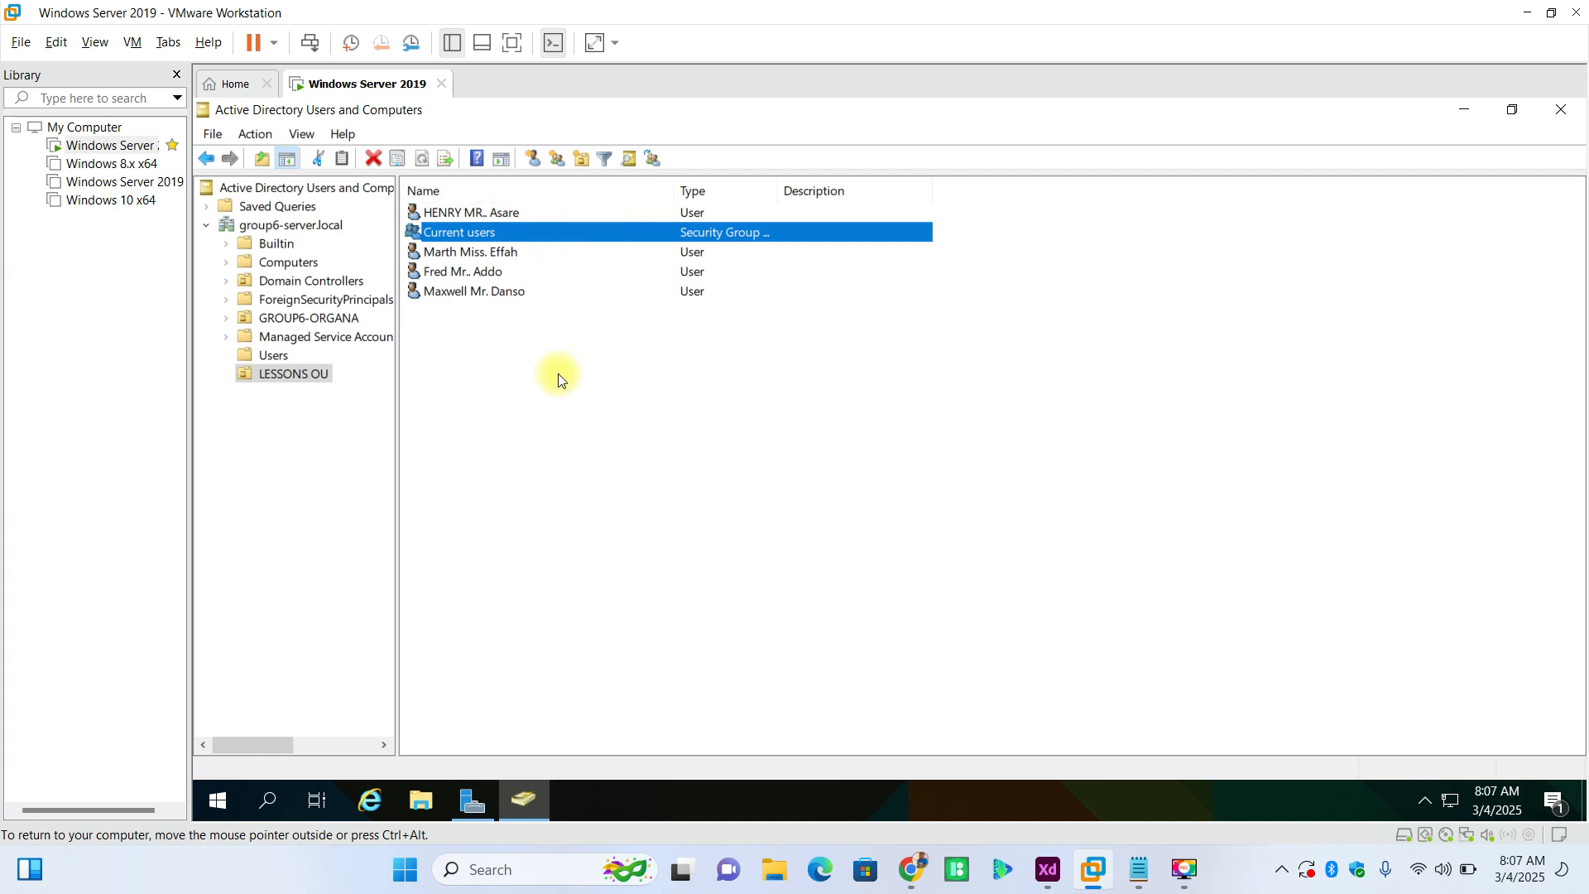
left_click(275, 357)
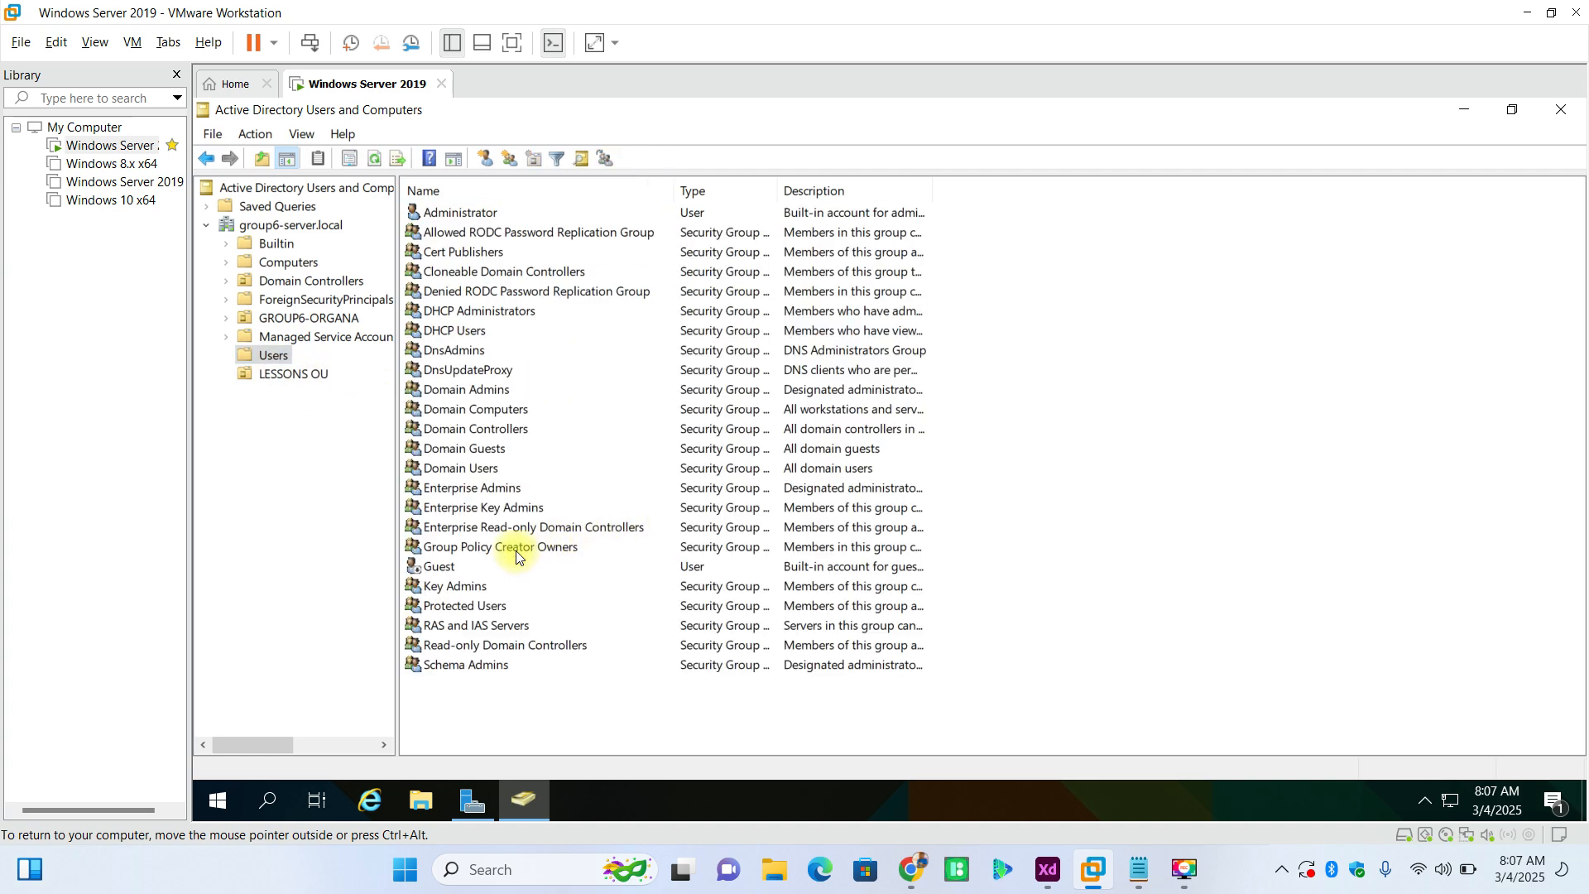
left_click(470, 216)
right_click(470, 216)
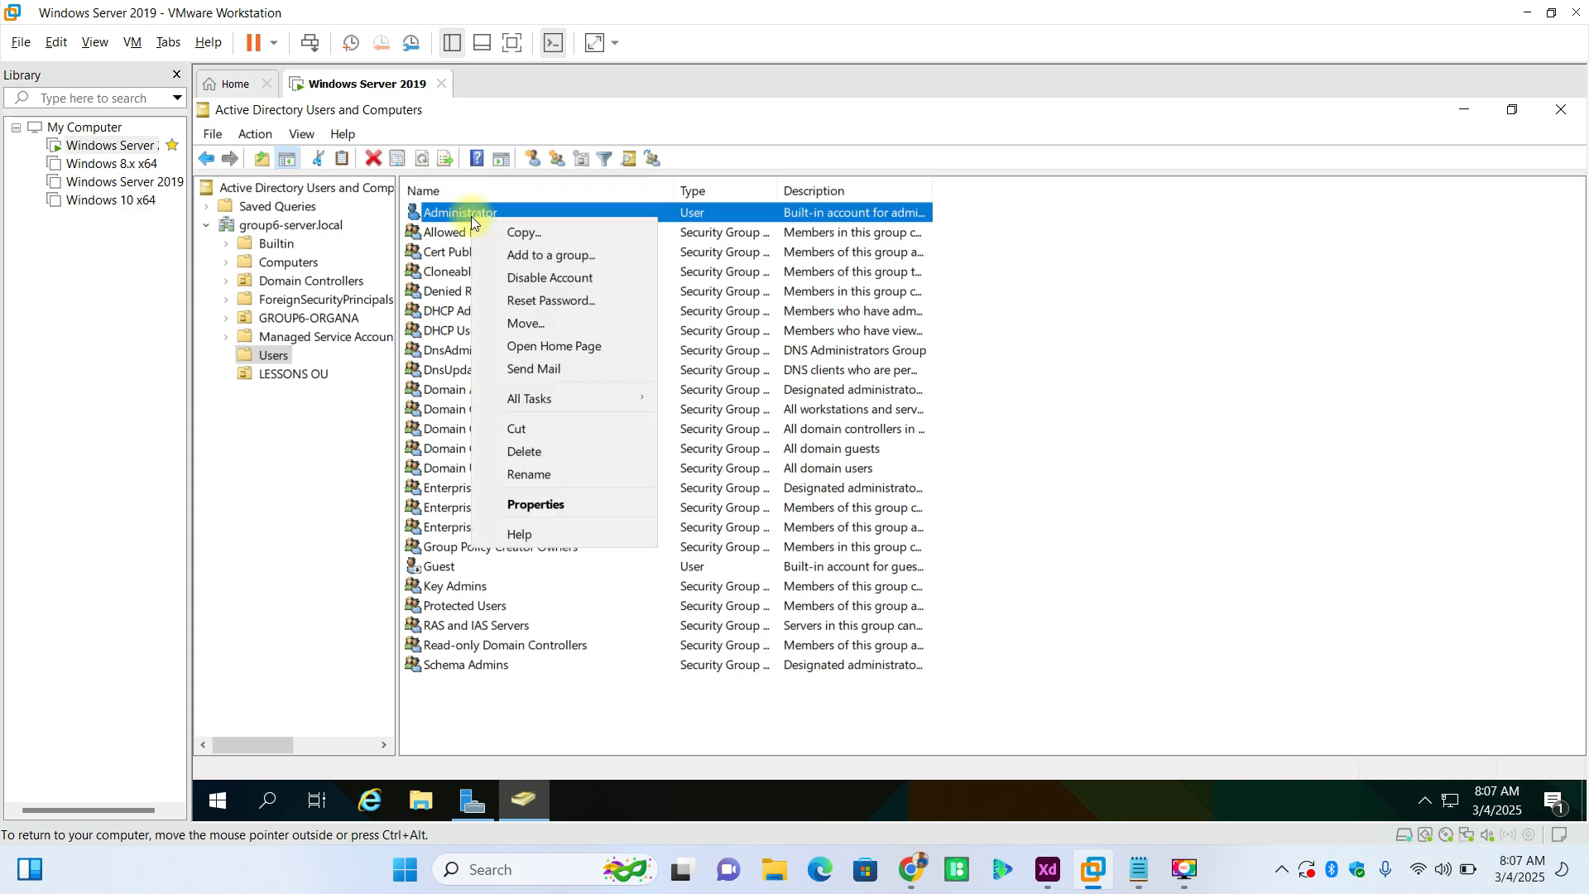
left_click(556, 260)
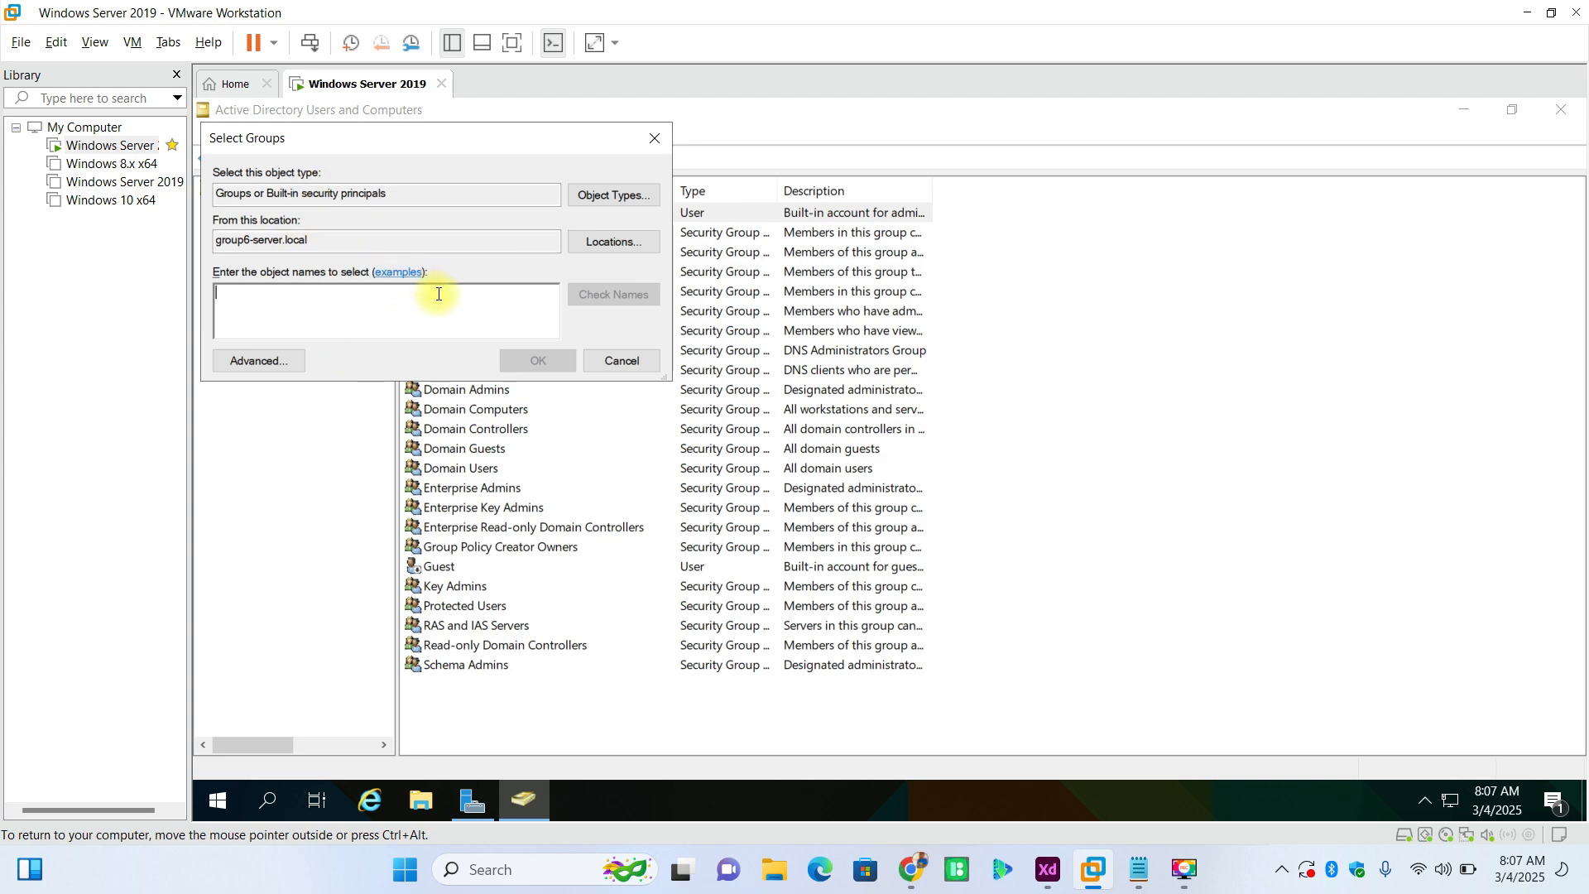
type("current")
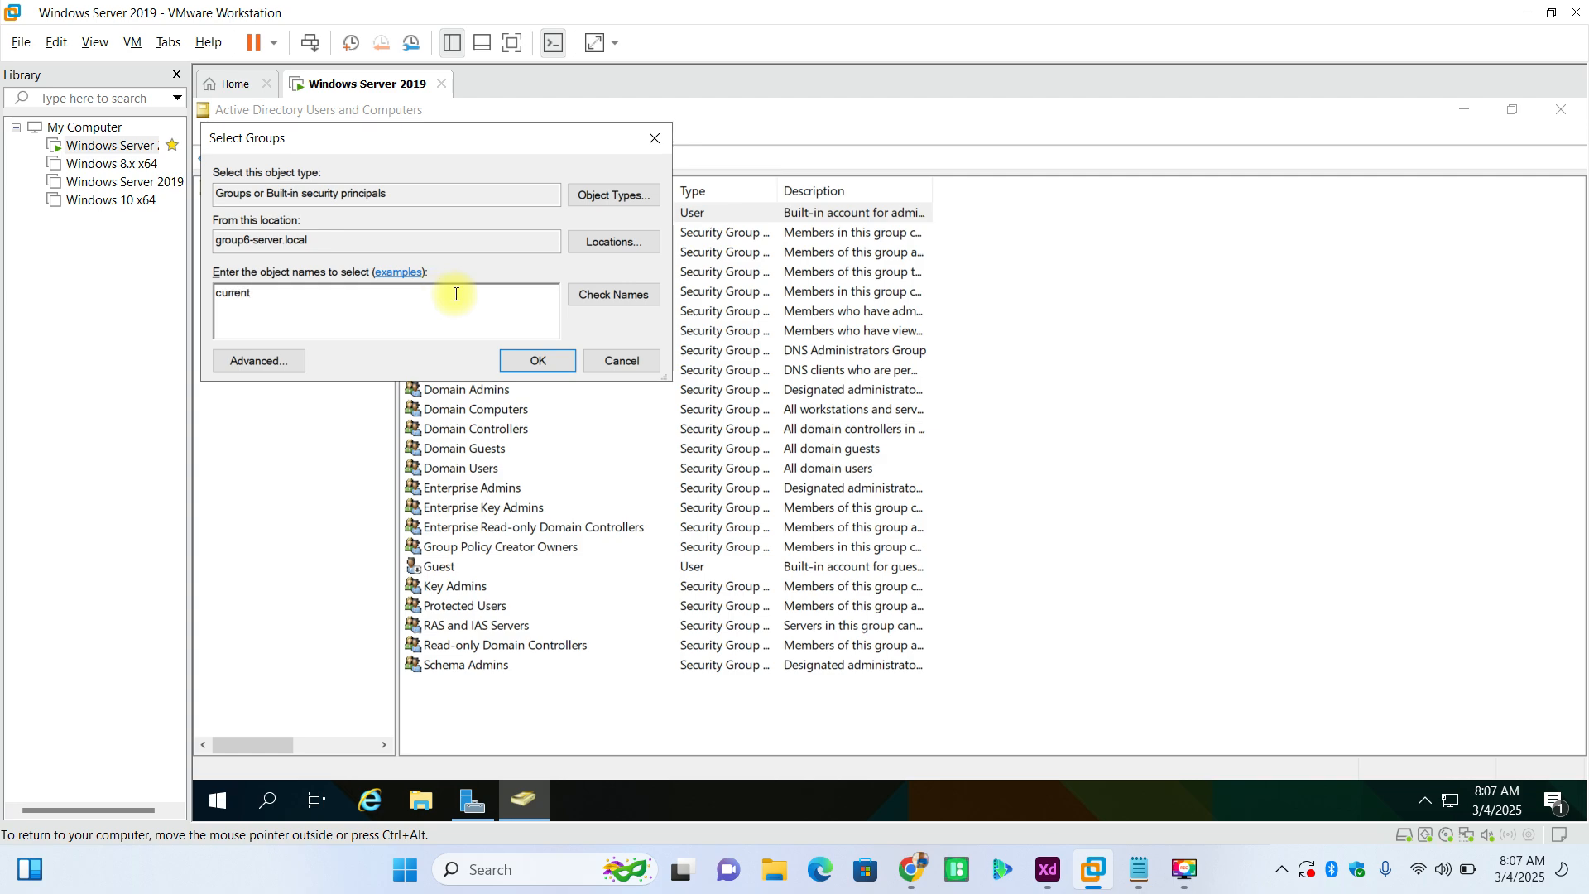
left_click(606, 298)
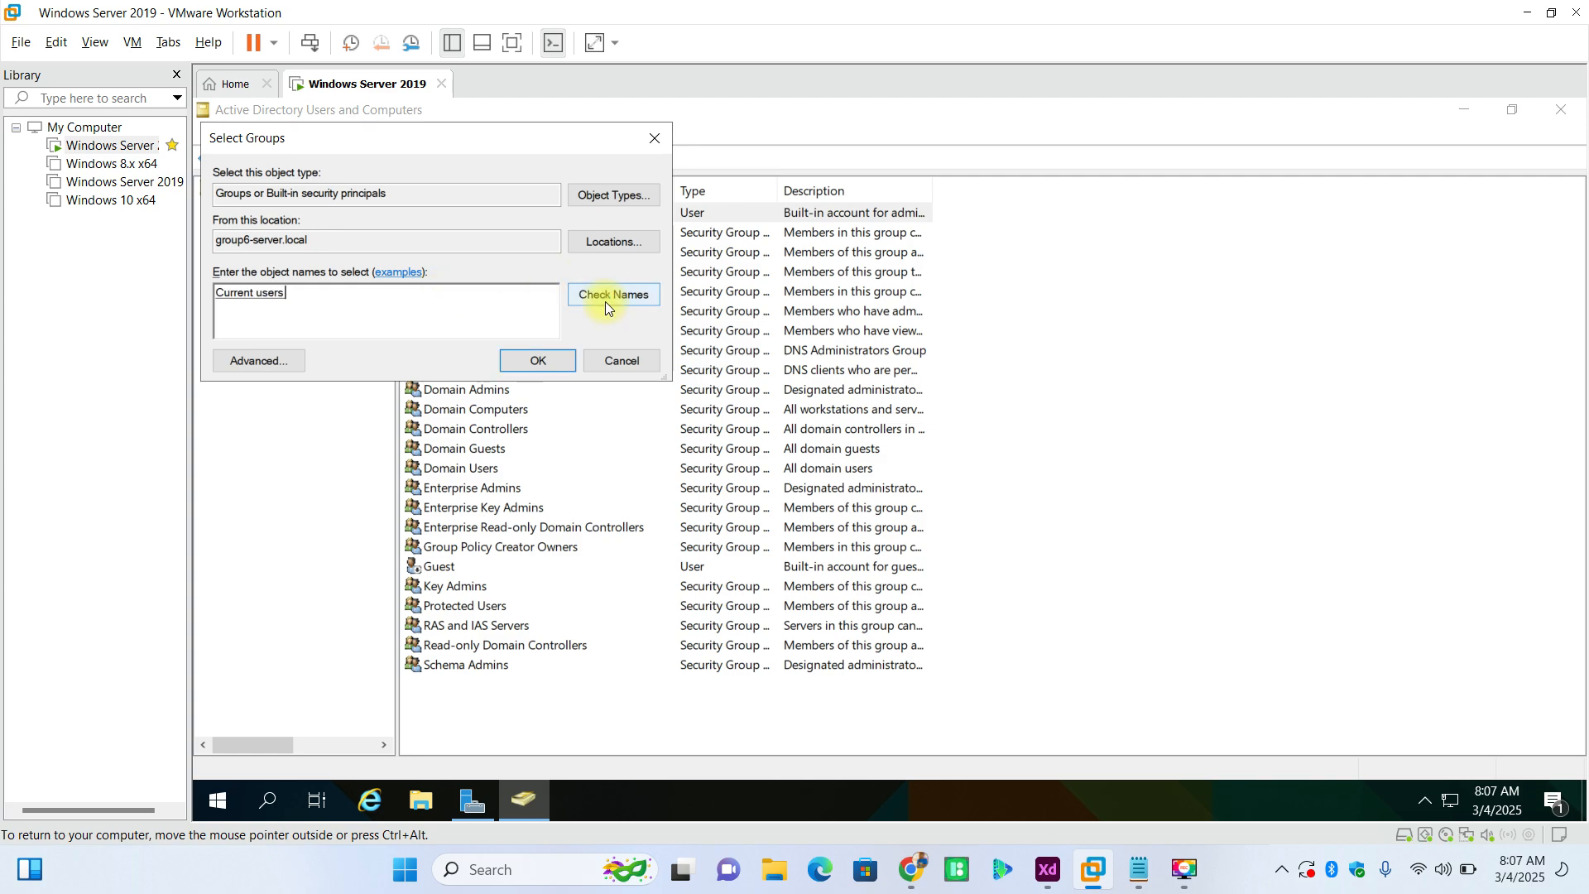
left_click(622, 361)
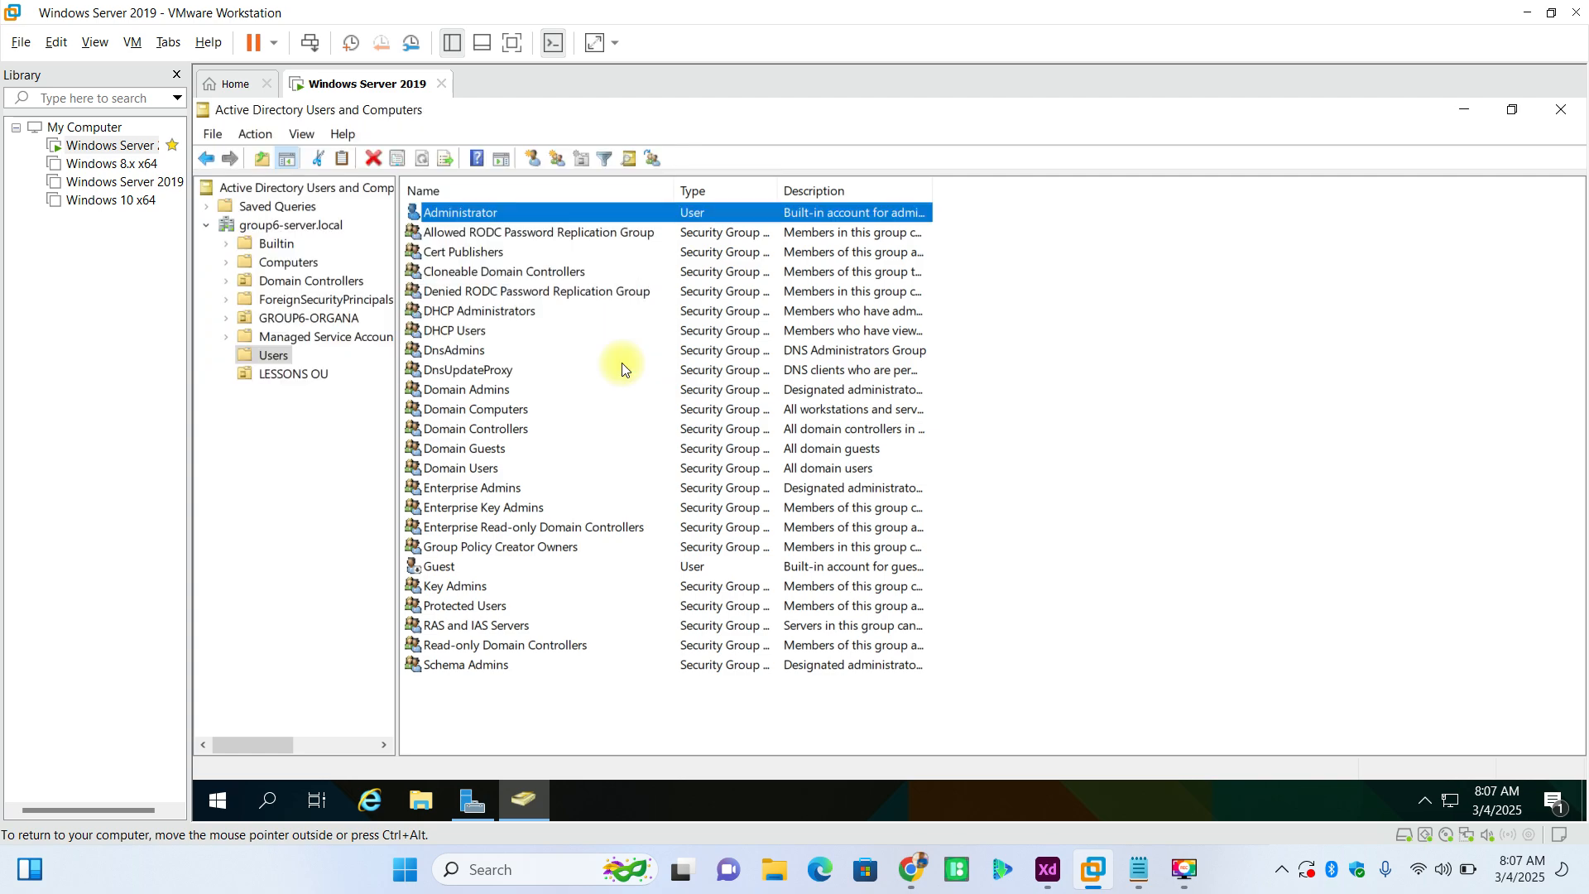
left_click(294, 374)
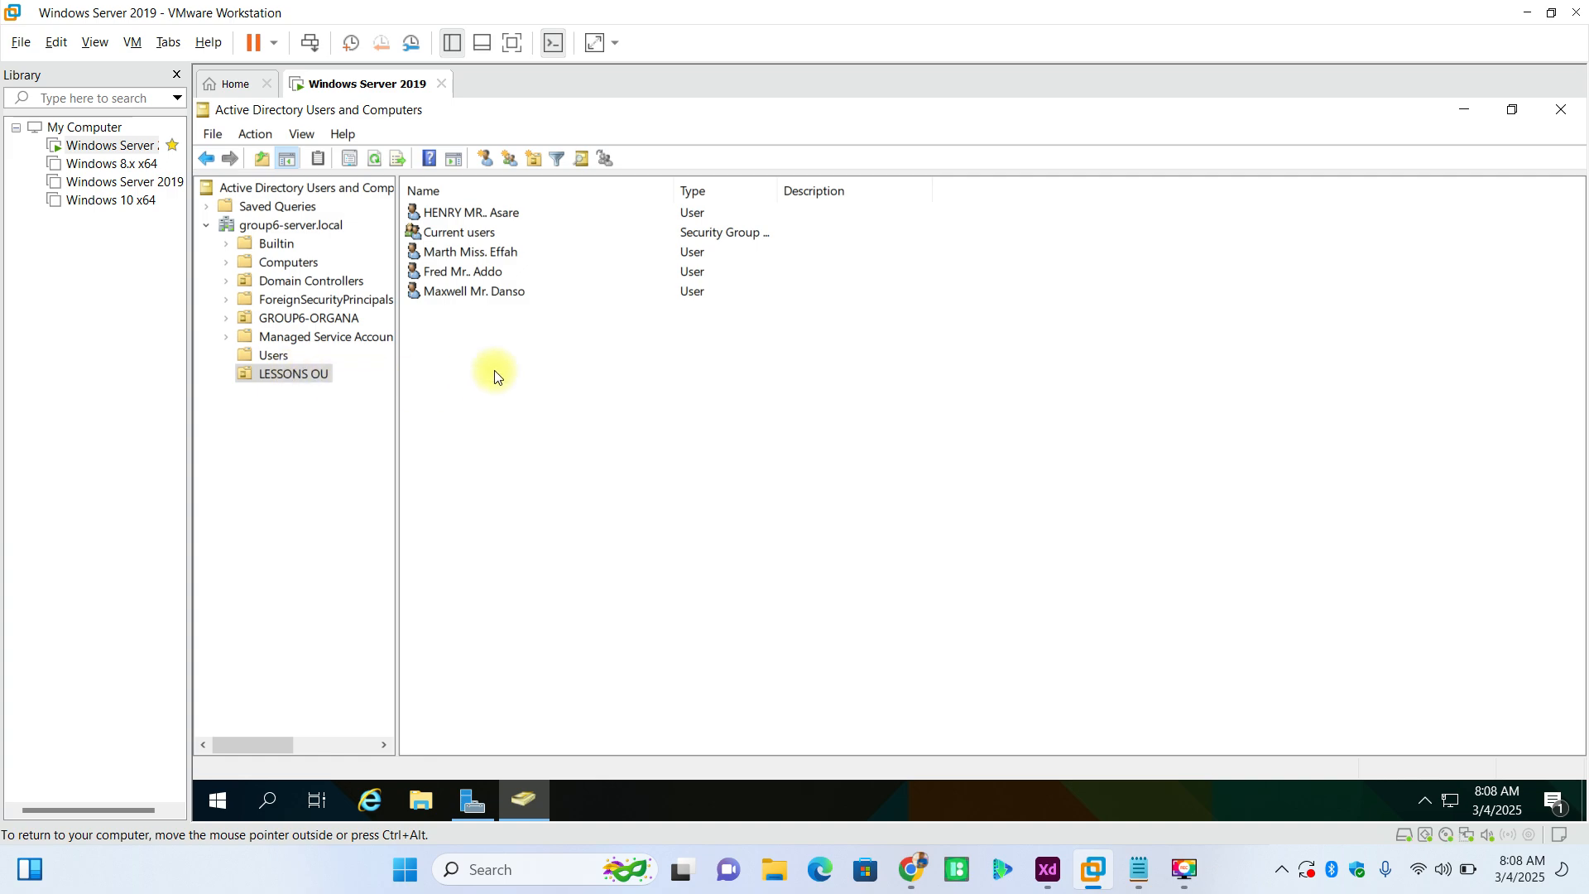
right_click(521, 365)
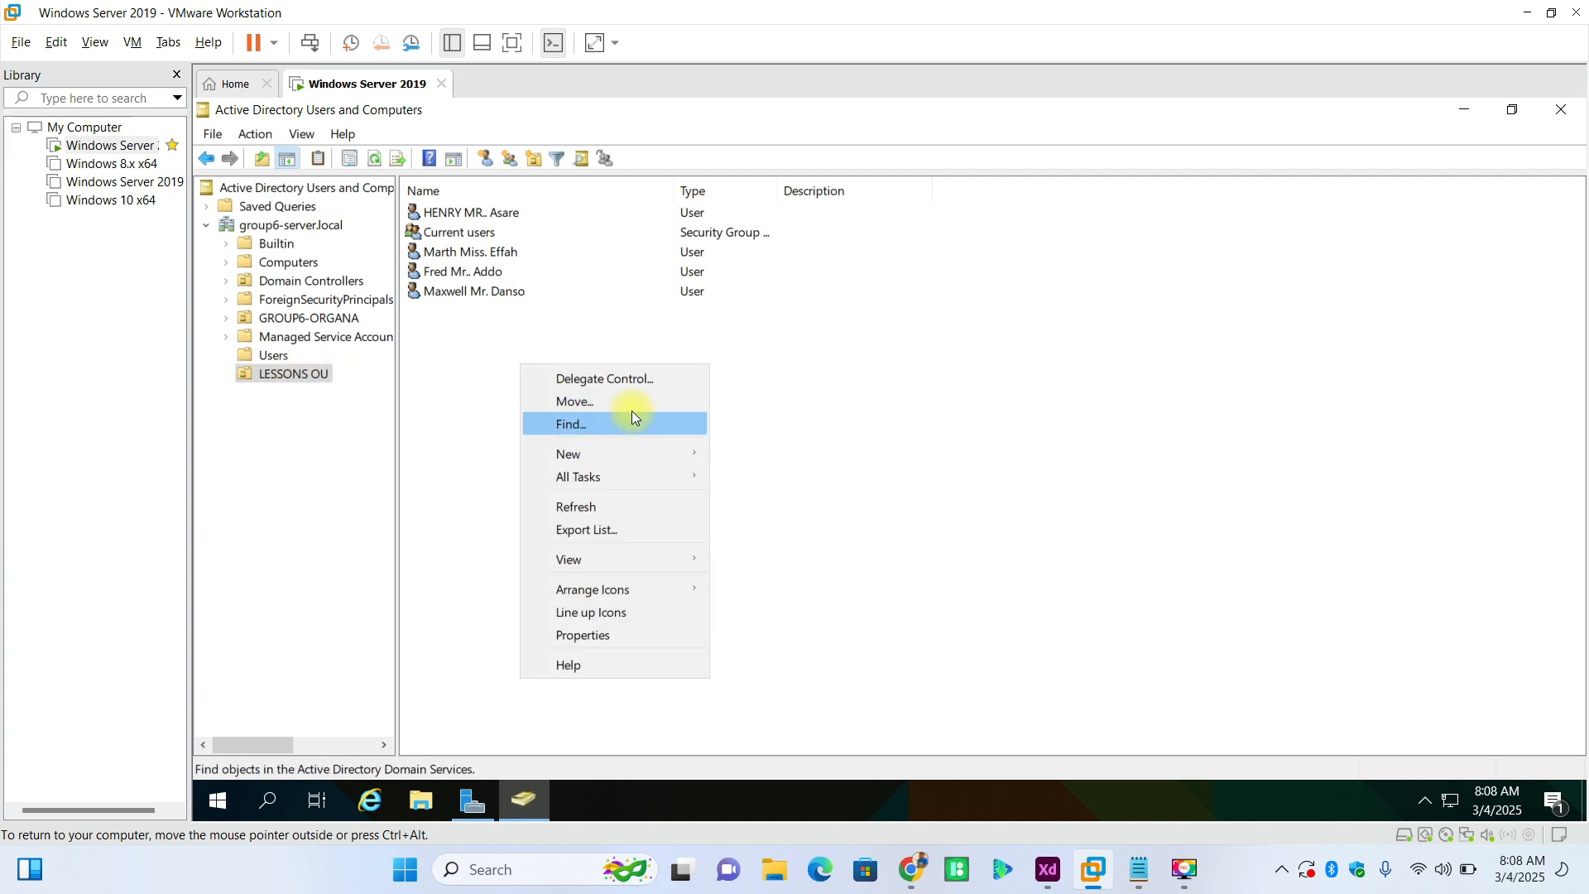
mouse_move(615, 449)
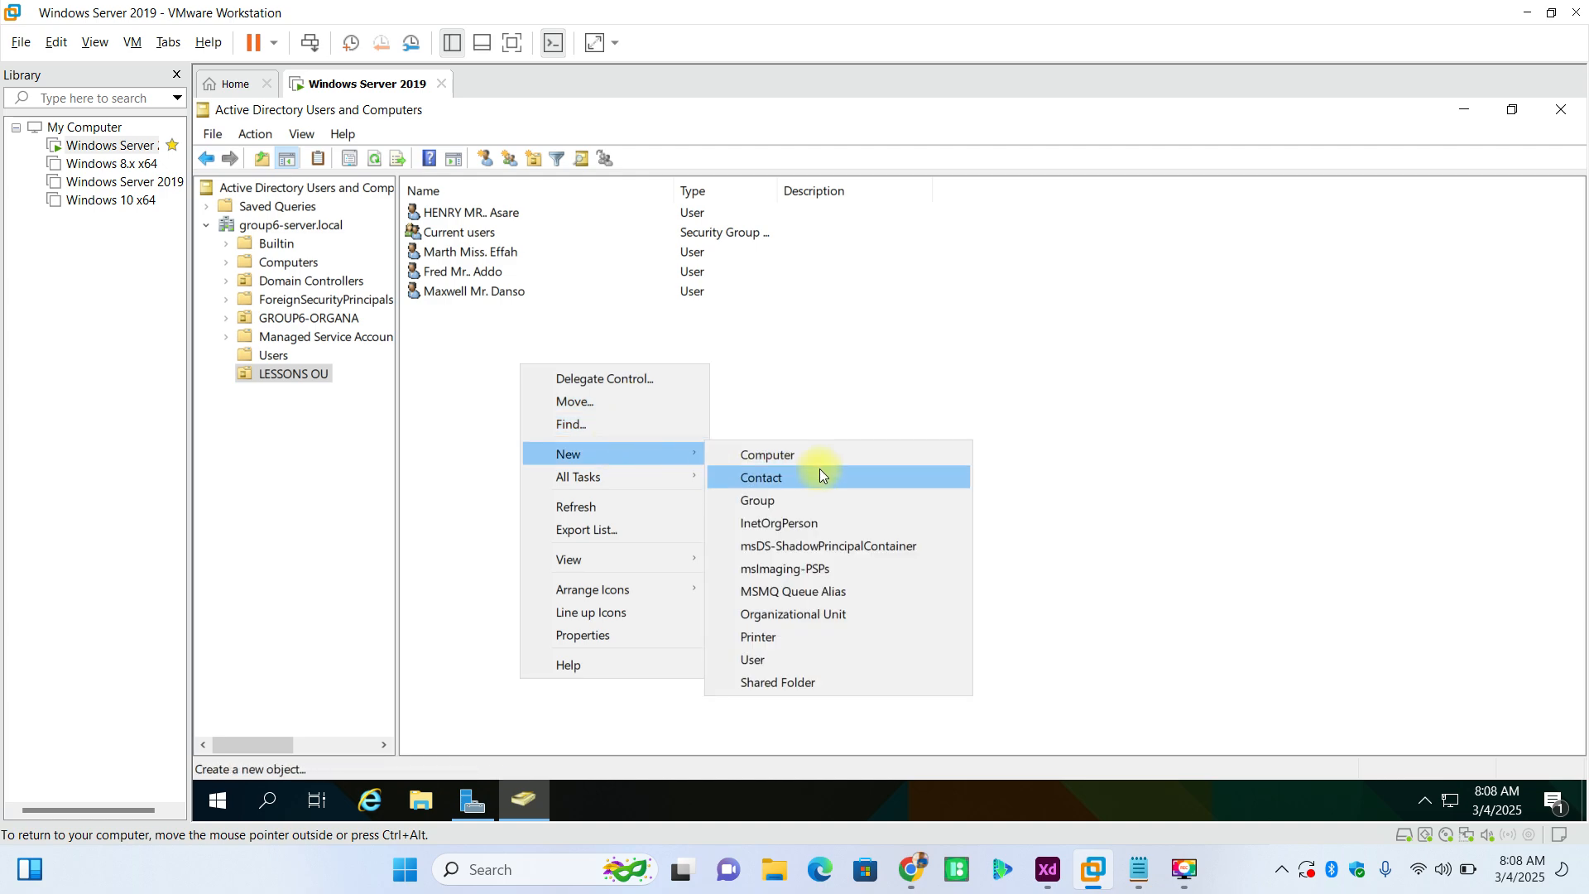
left_click(802, 455)
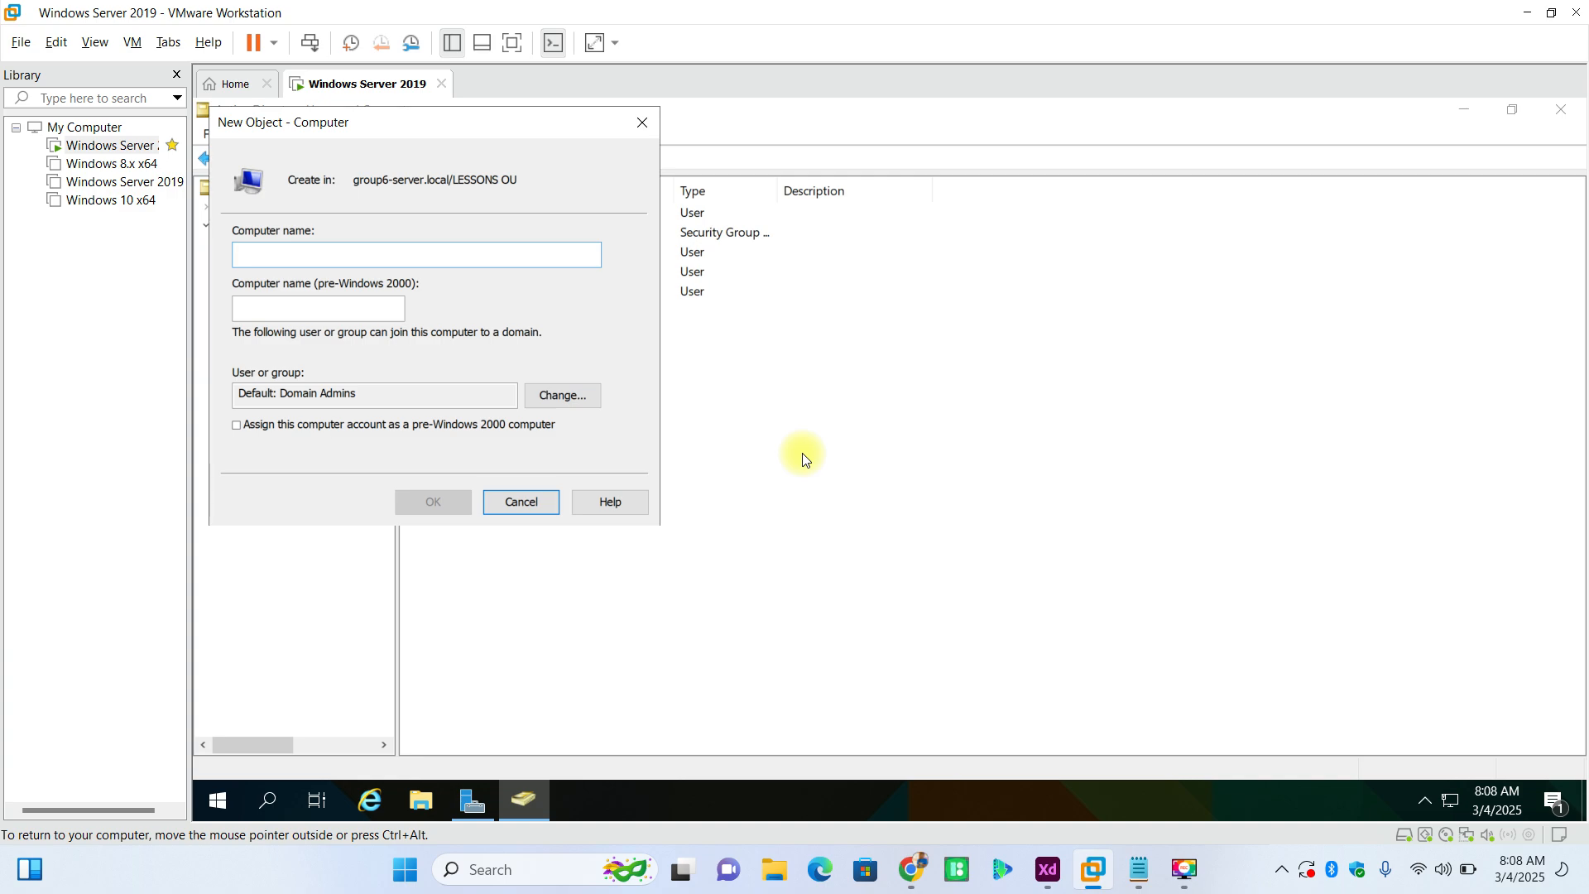
left_click(533, 500)
right_click(604, 414)
mouse_move(736, 509)
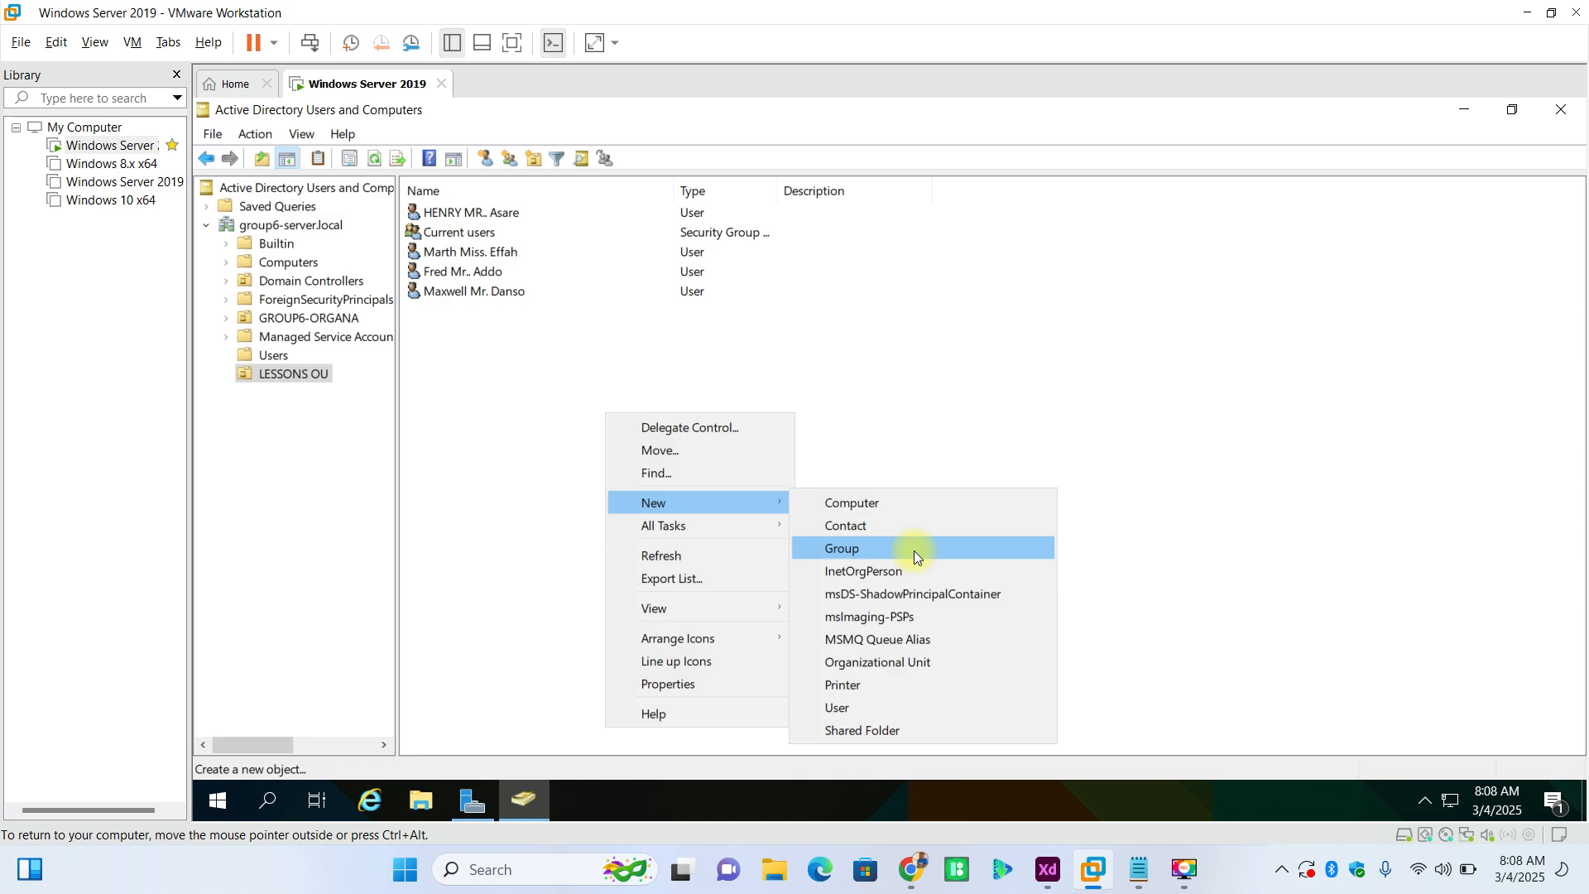
left_click(914, 549)
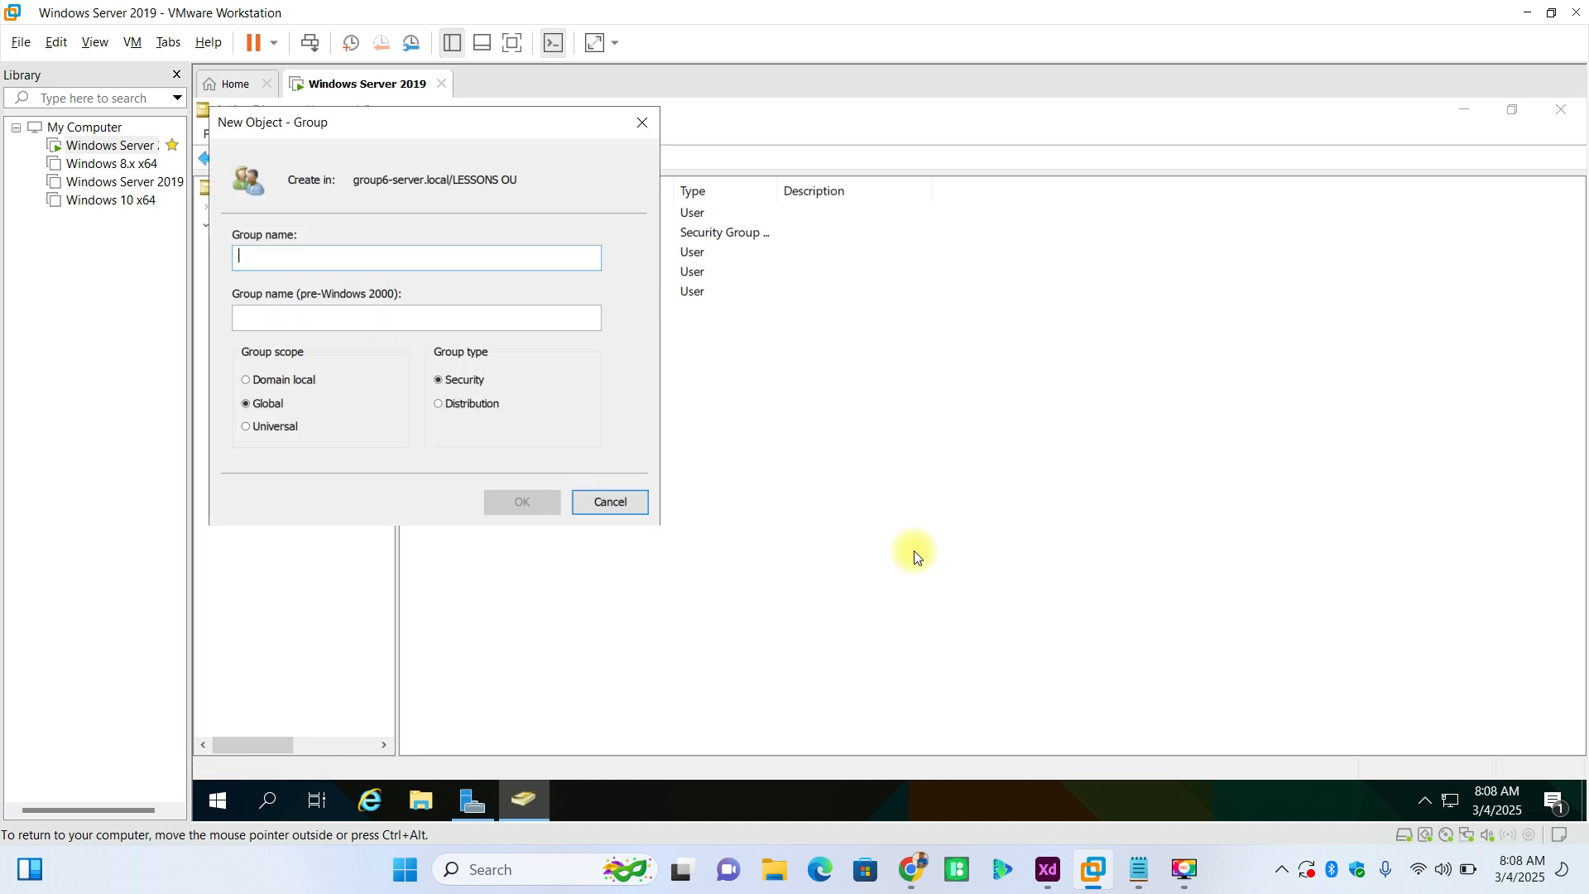
left_click(636, 499)
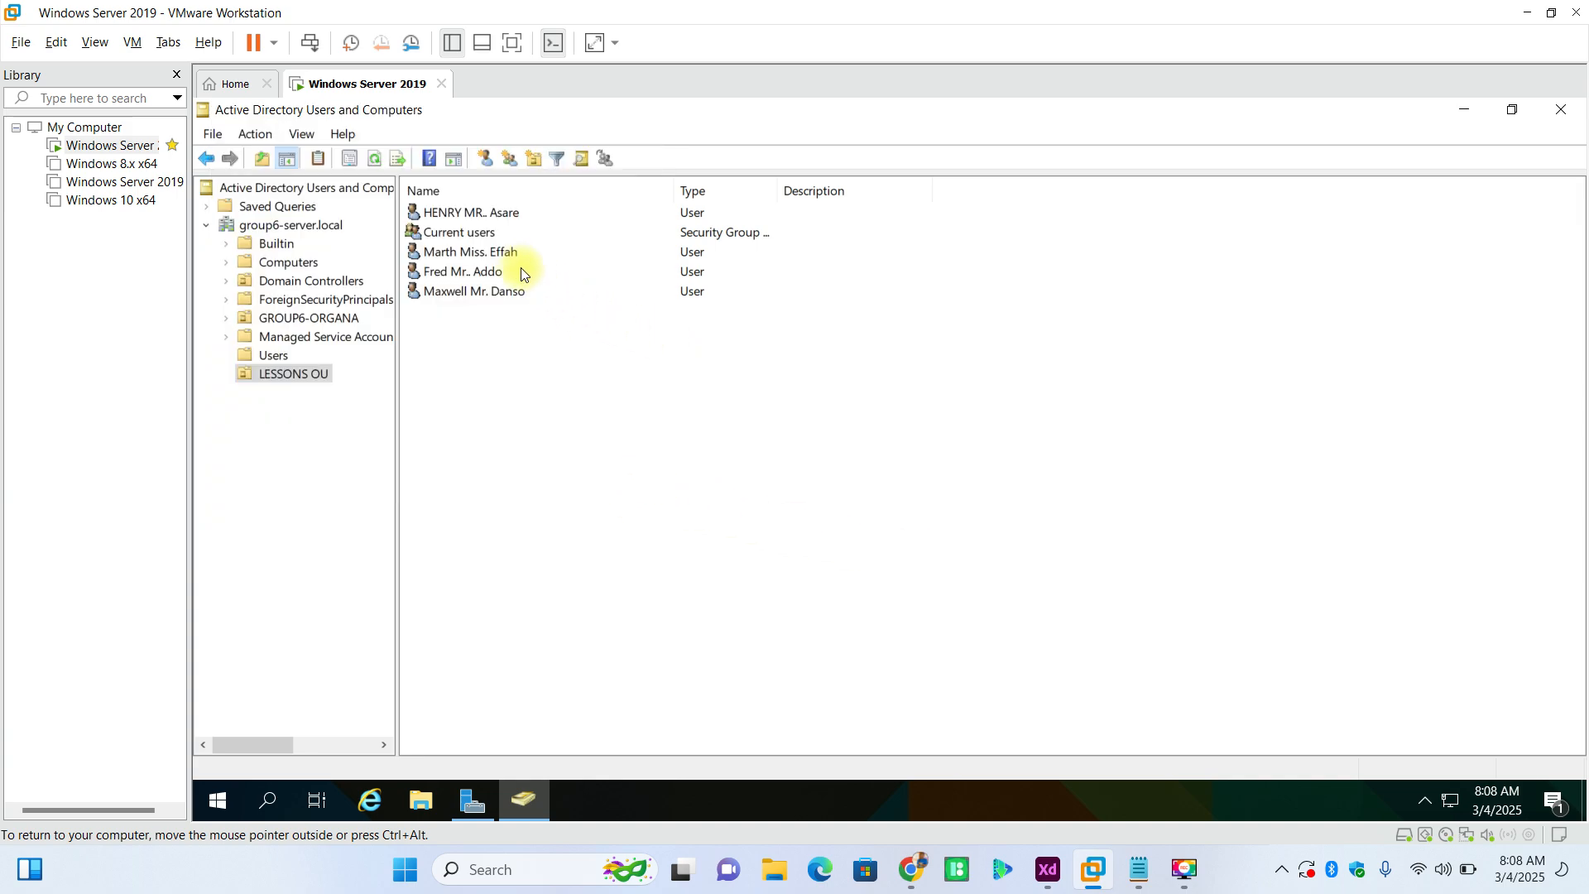
- Review the members and the manager information in the properties of the Current users group
double_click(476, 234)
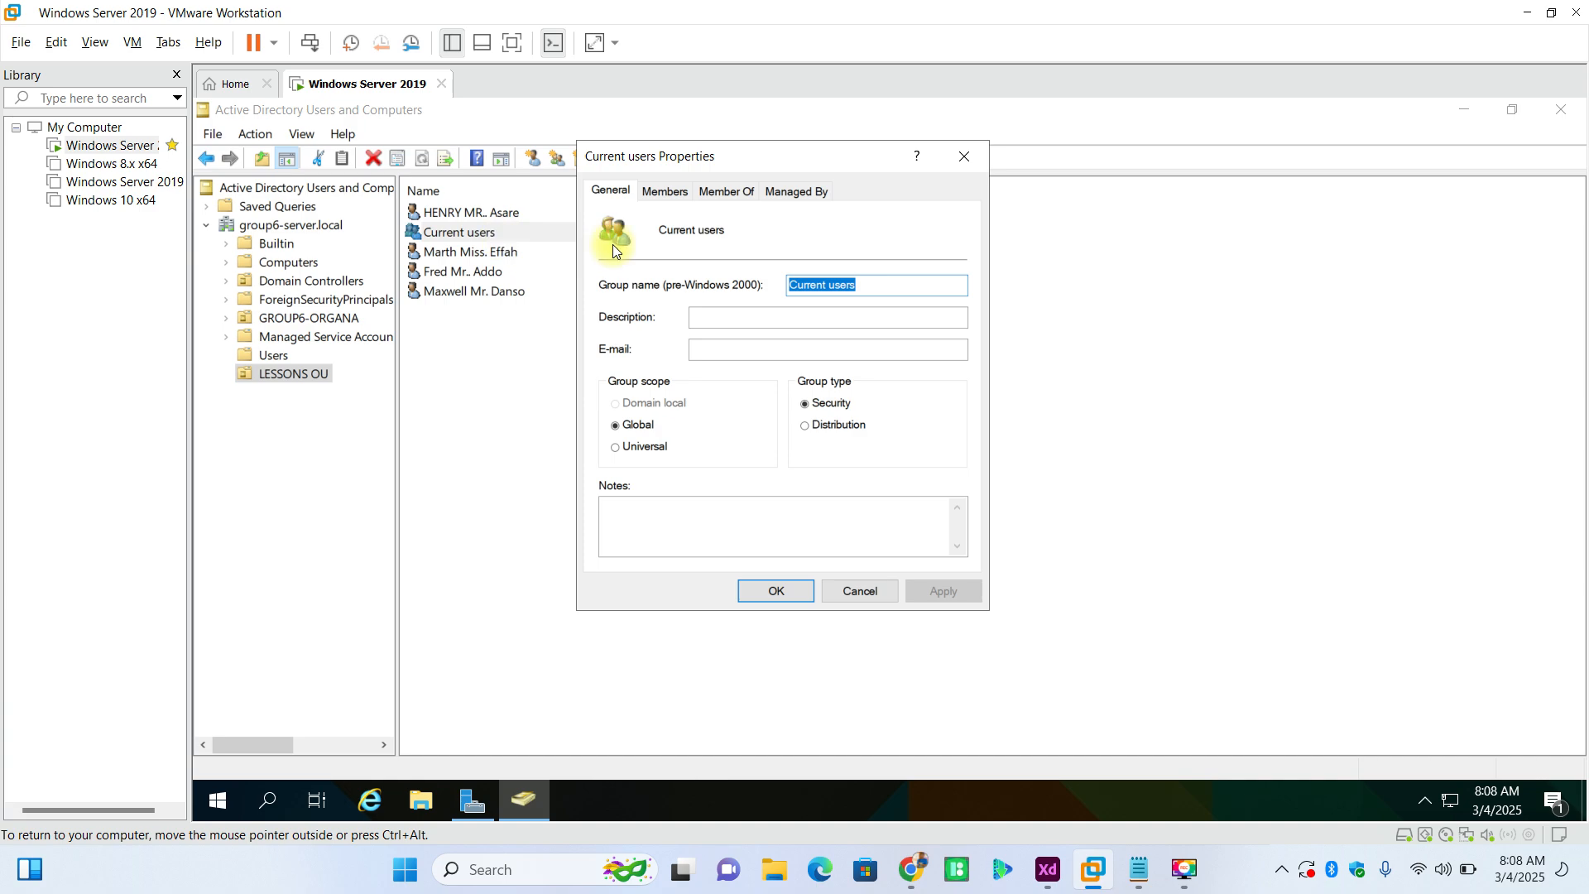
left_click(672, 191)
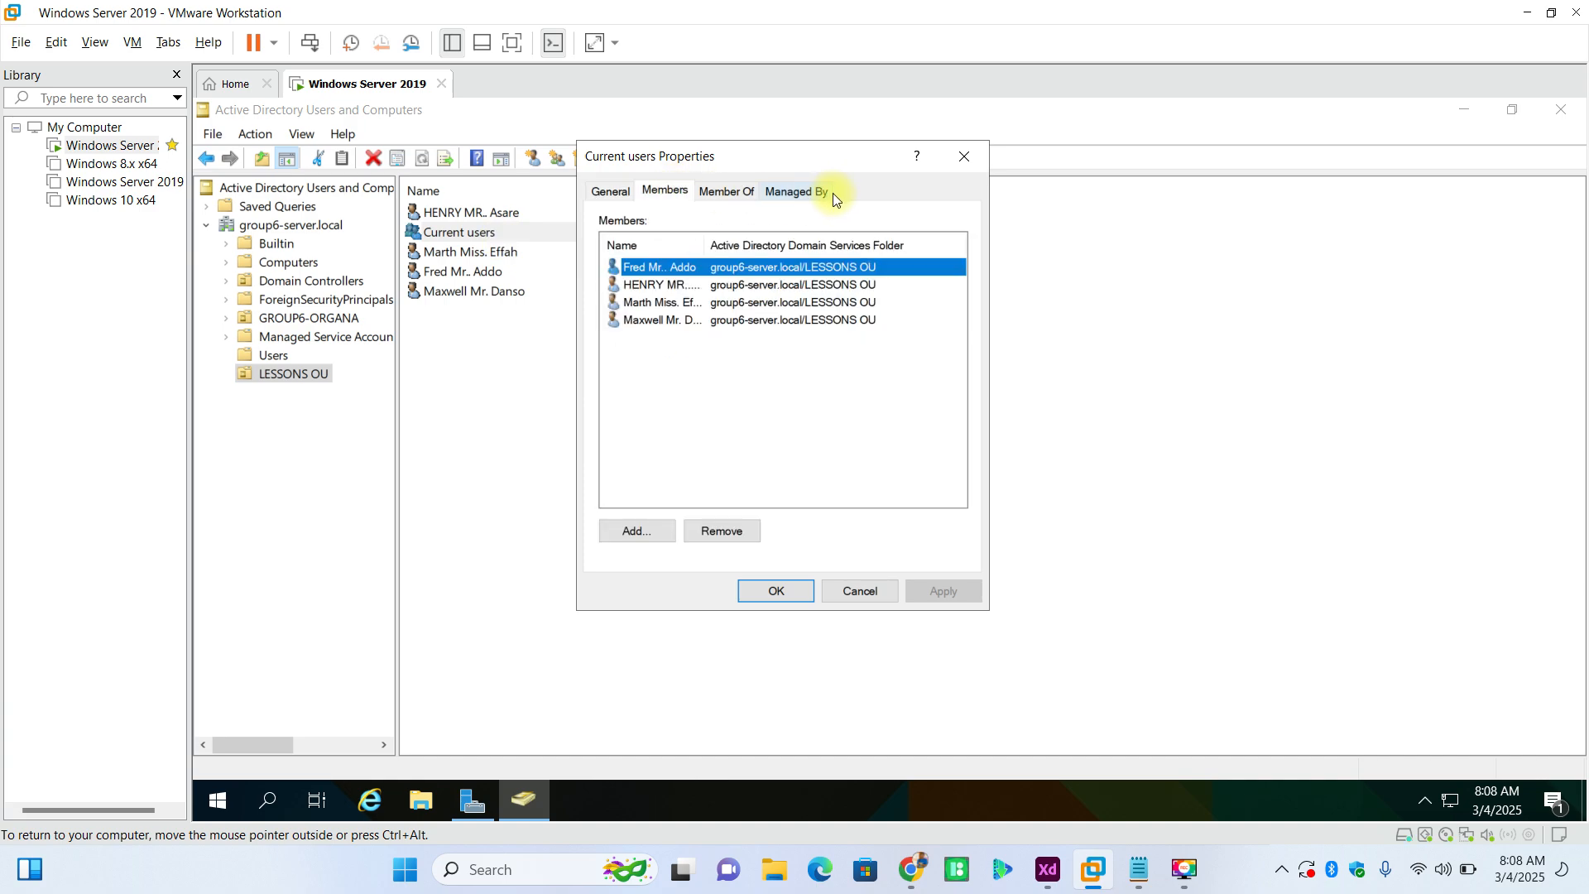
left_click(810, 189)
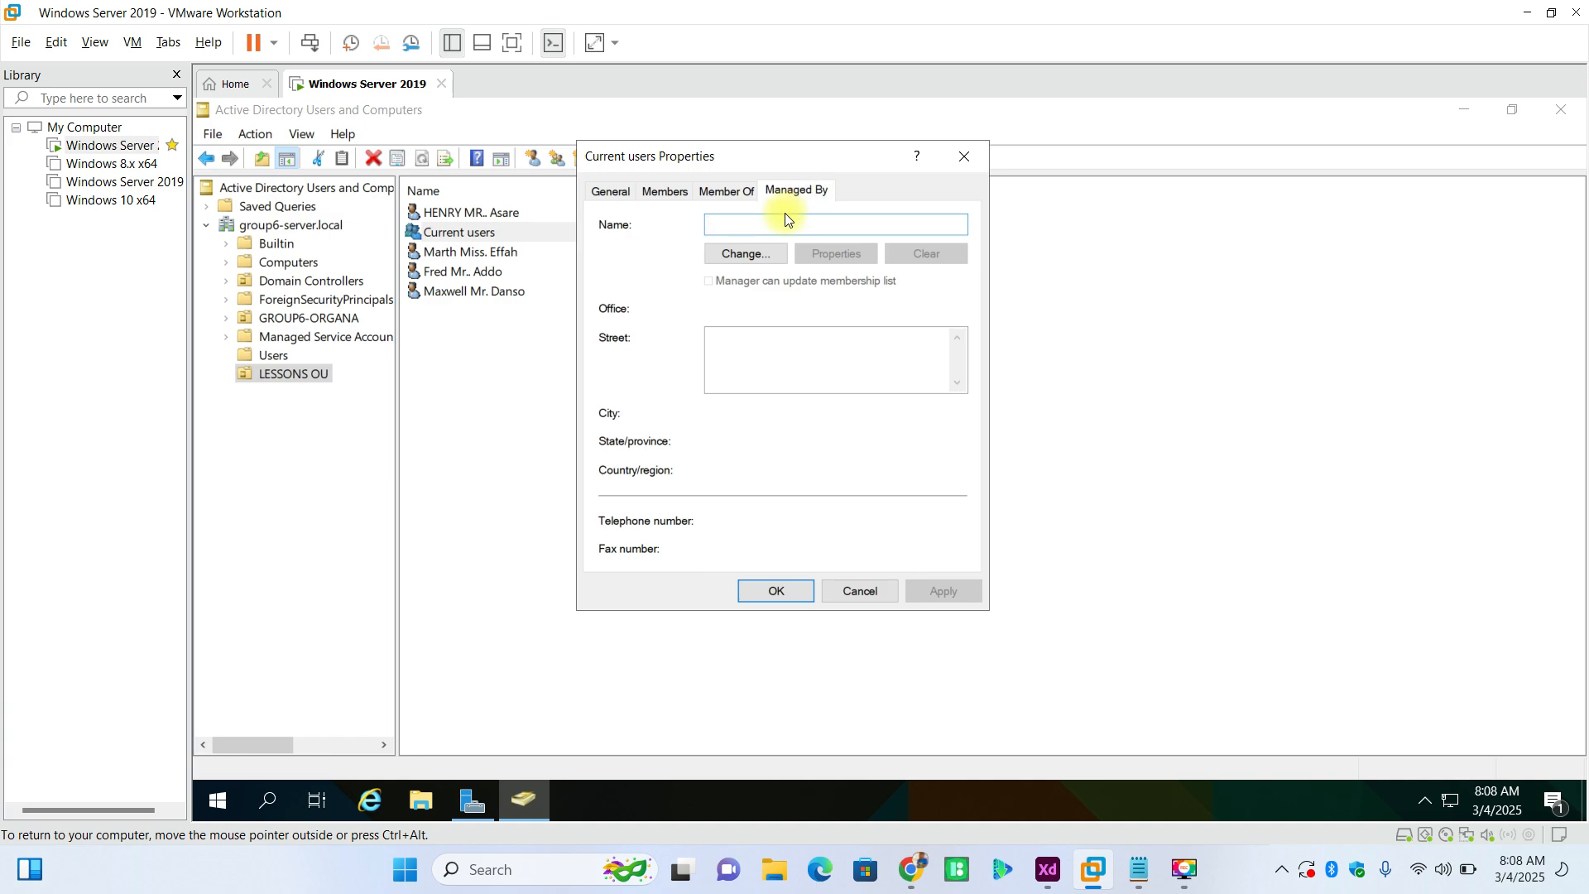
- Review the Current users group's memberships and the lesson objectives in Notepad, and close the notes and the group properties
left_click(741, 197)
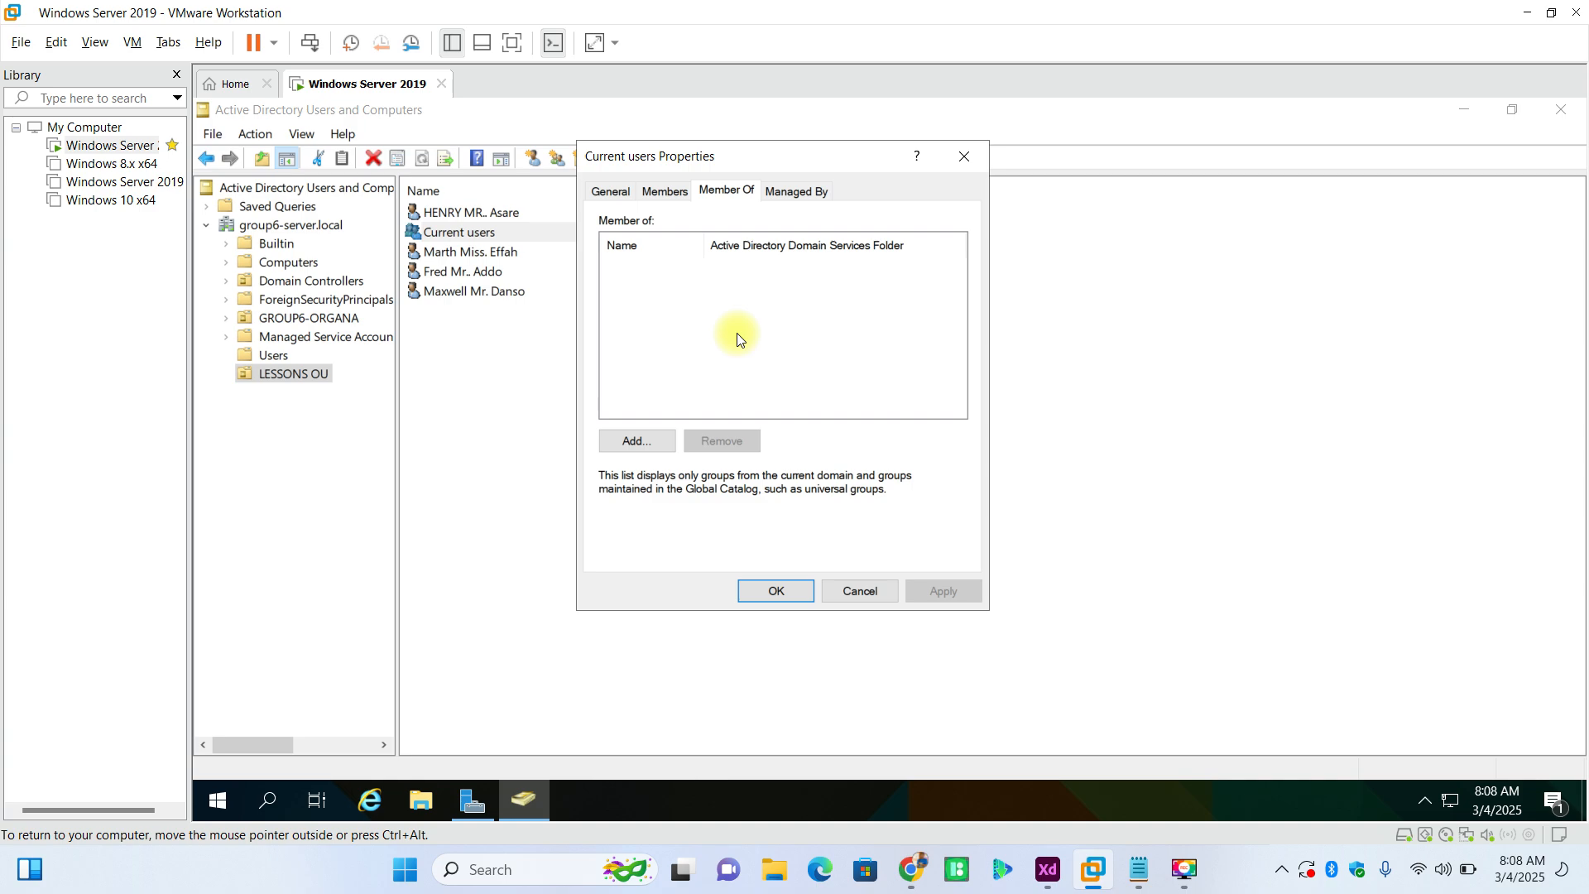
left_click(662, 193)
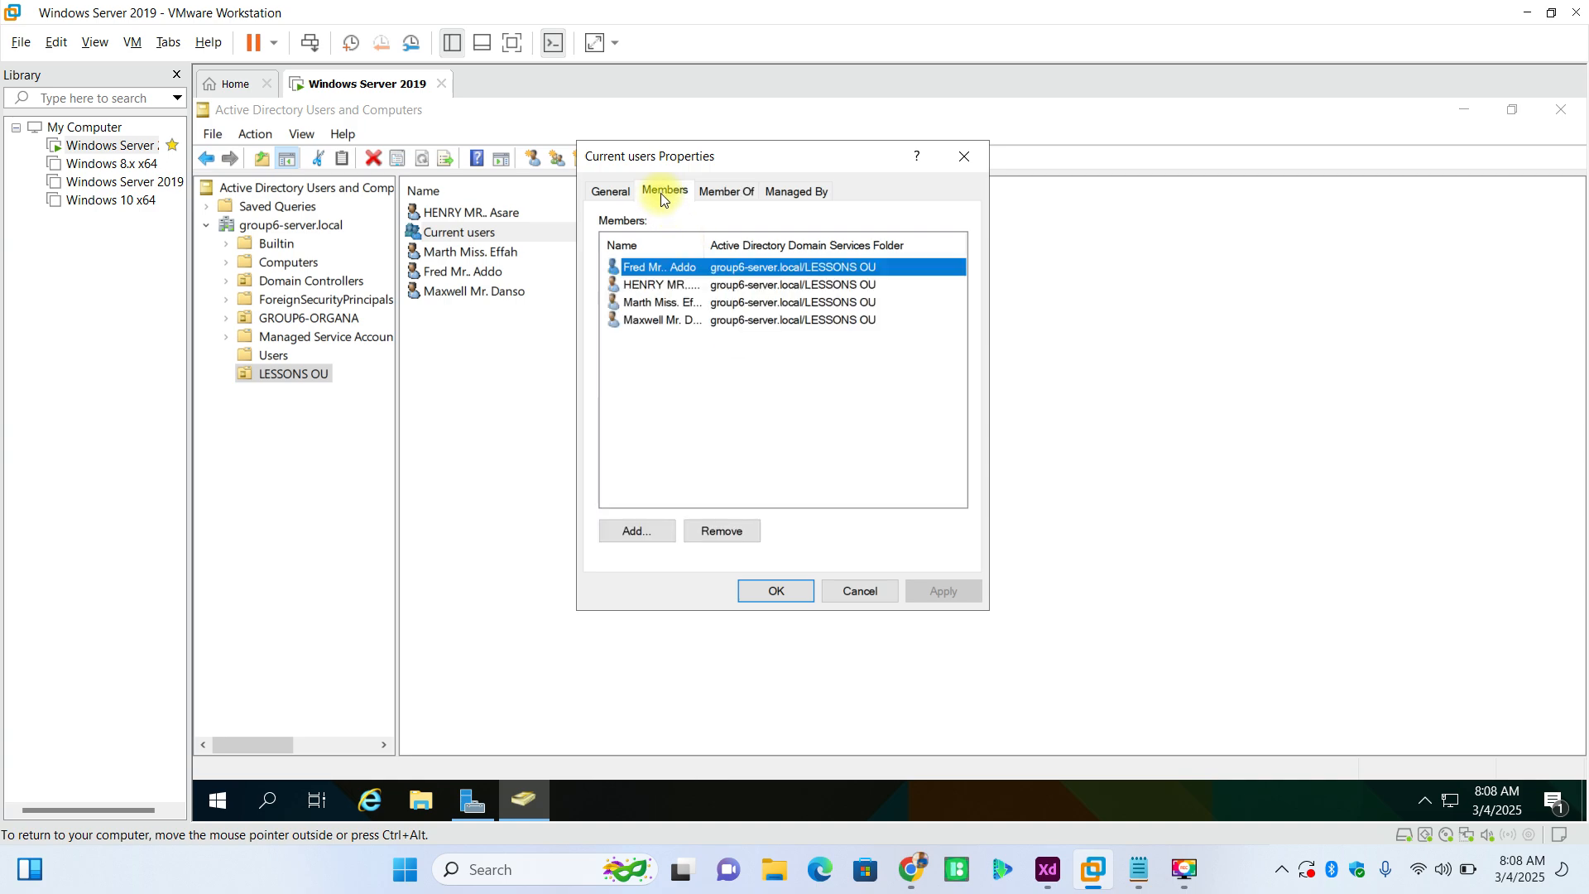
left_click(1141, 876)
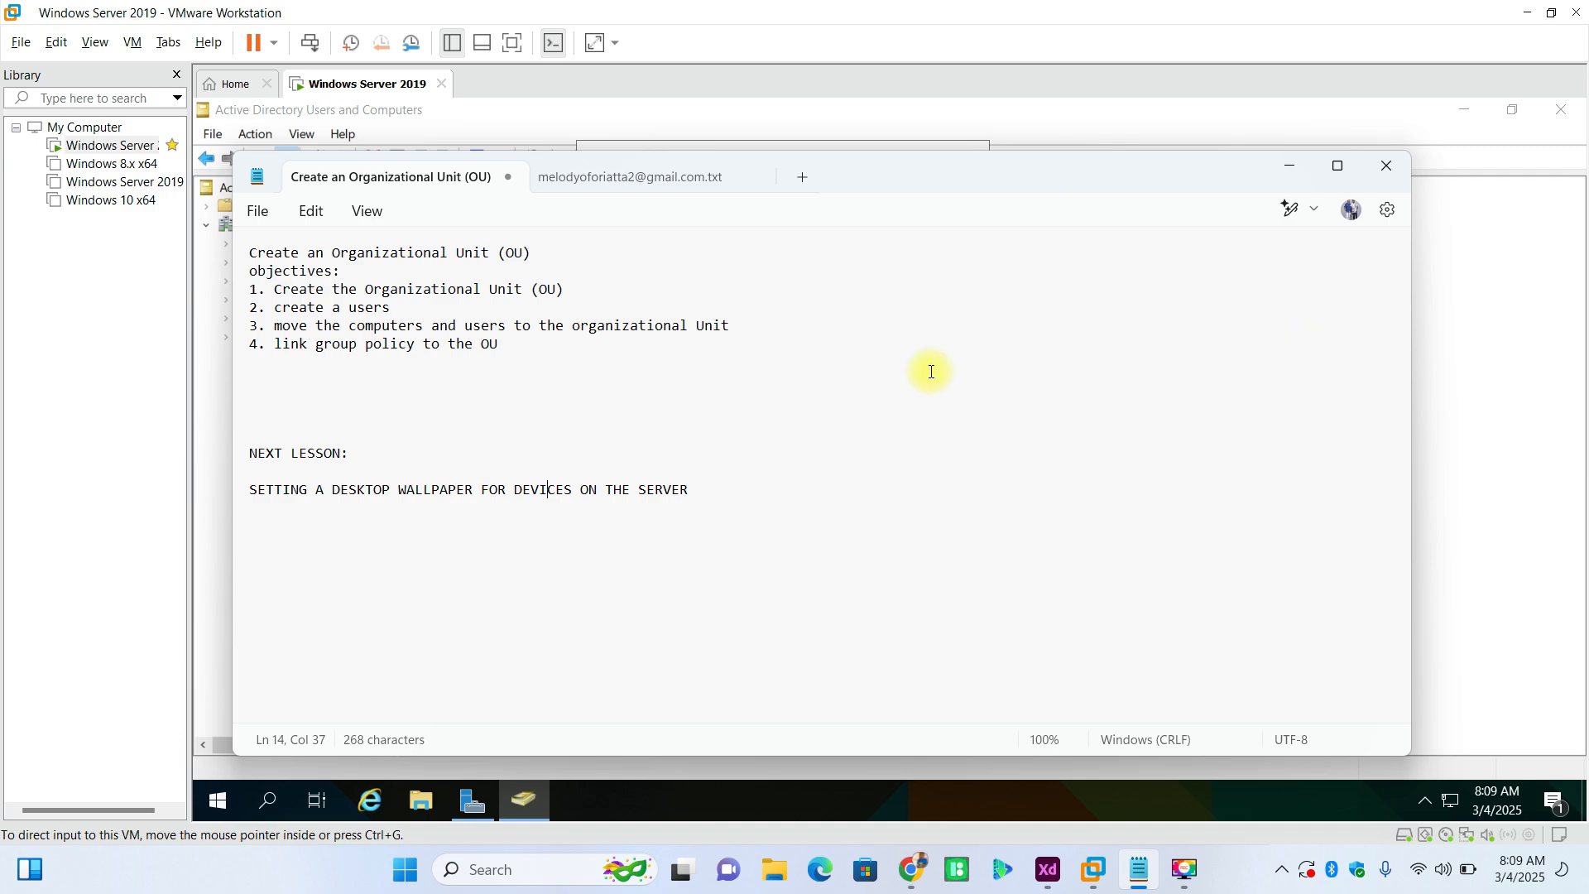
left_click(1383, 168)
left_click(807, 597)
left_click(773, 590)
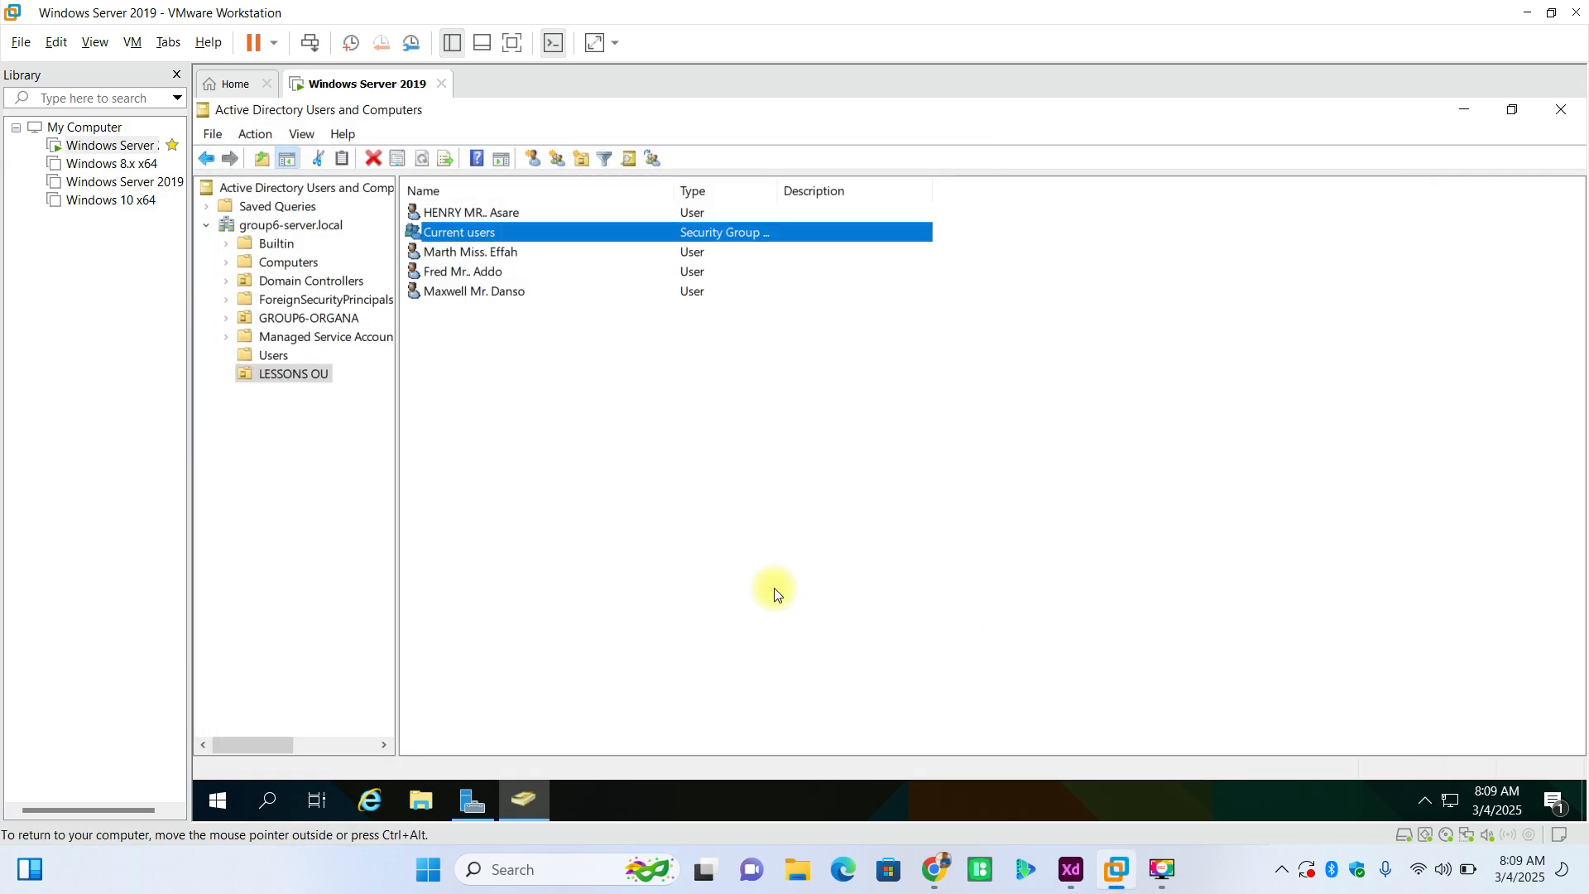
- Close Active Directory Users and Computers and open Group Policy Management from Server Manager
left_click(1561, 111)
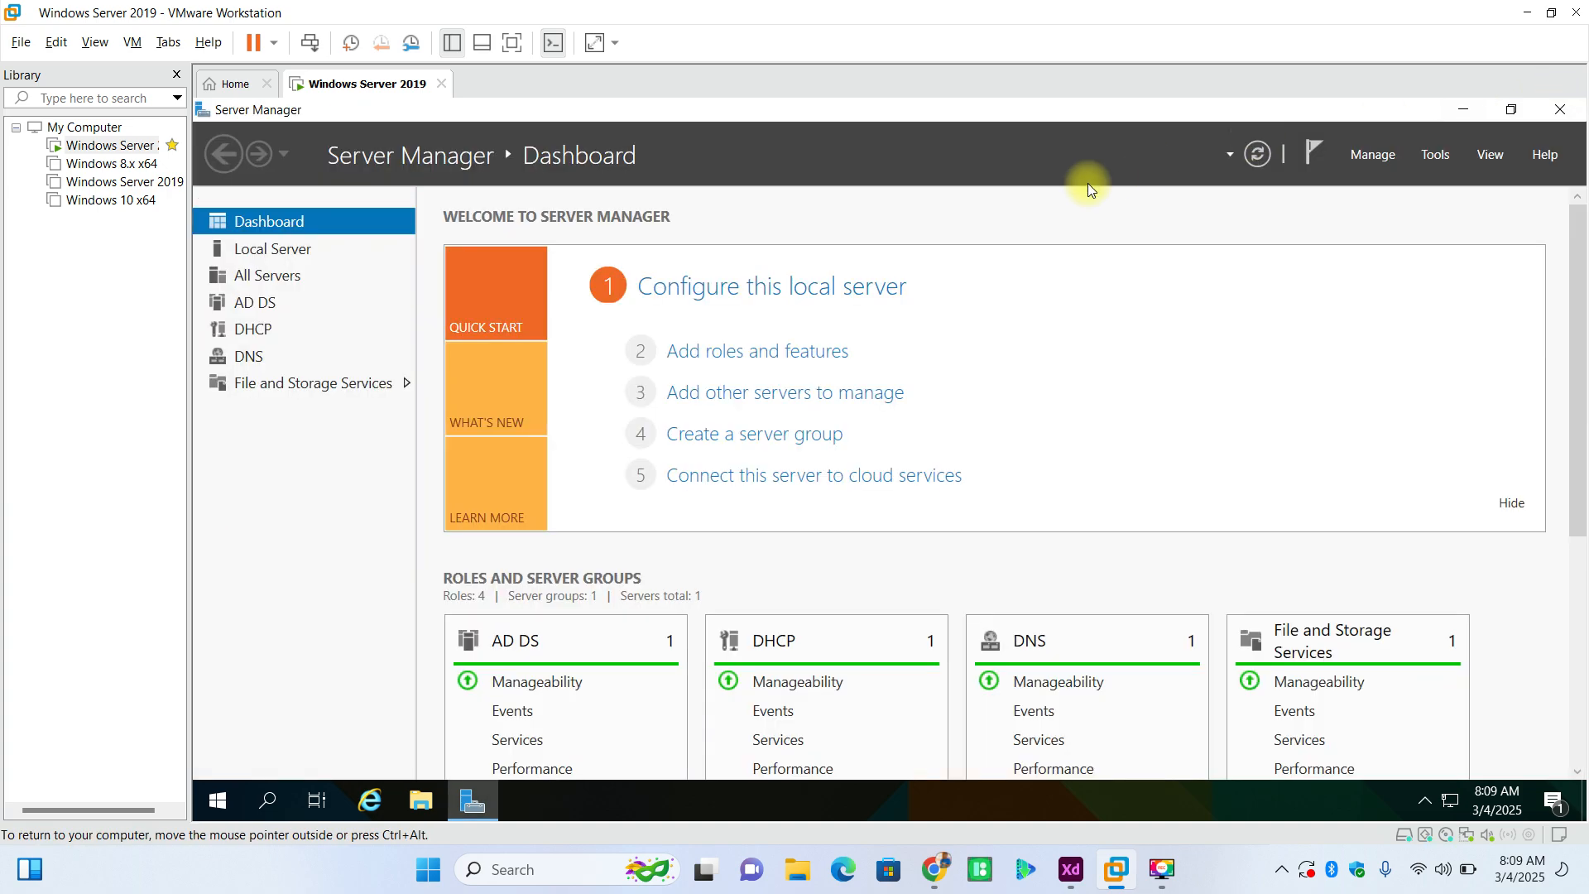
left_click(1436, 154)
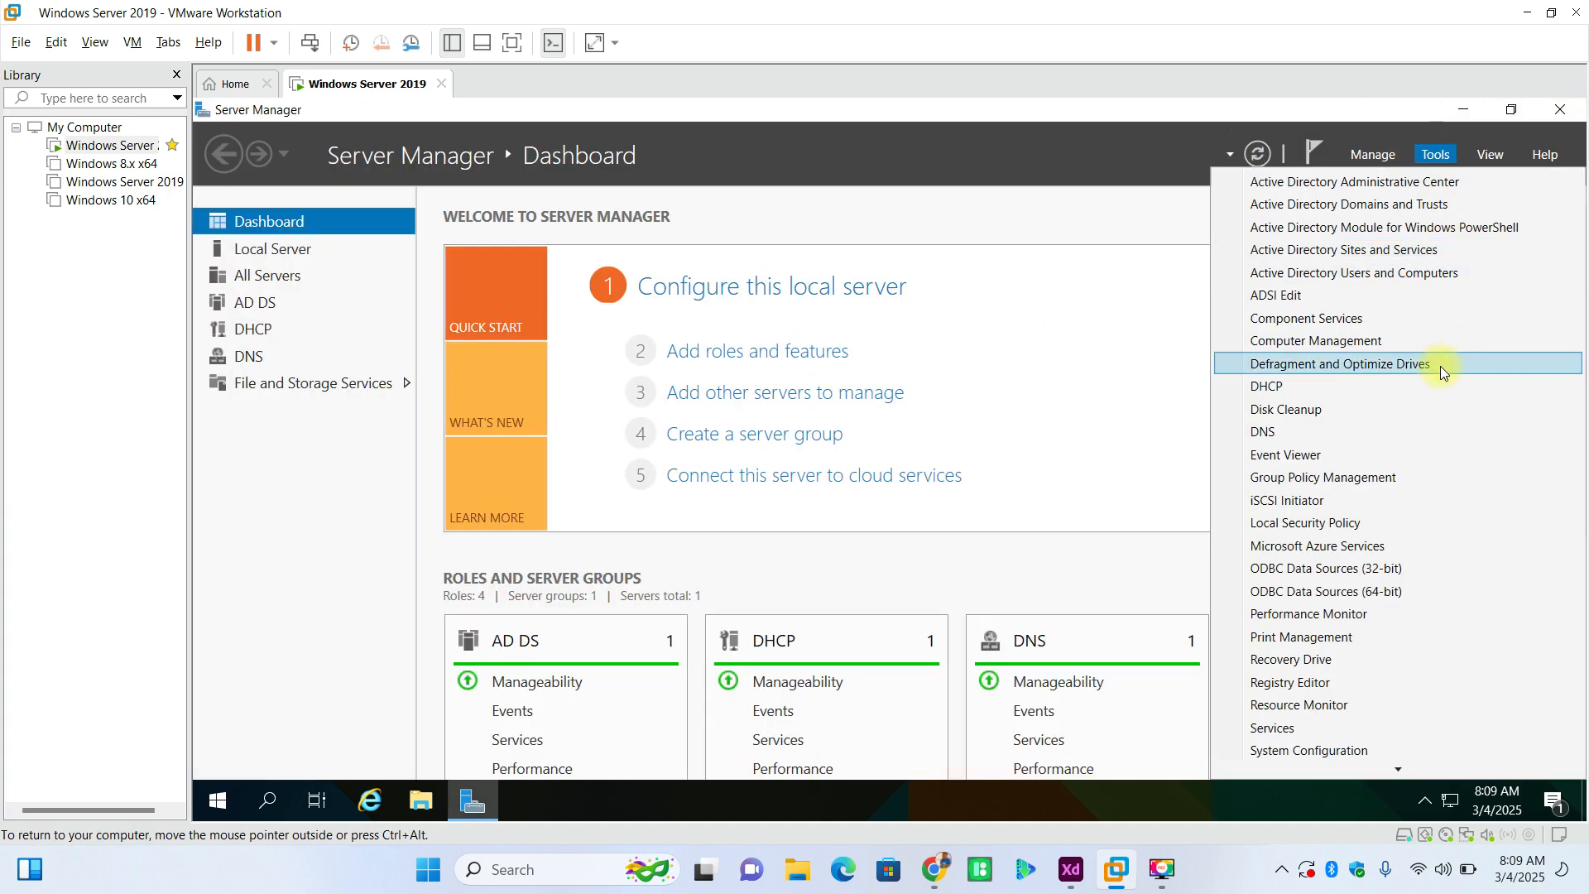
left_click(1329, 483)
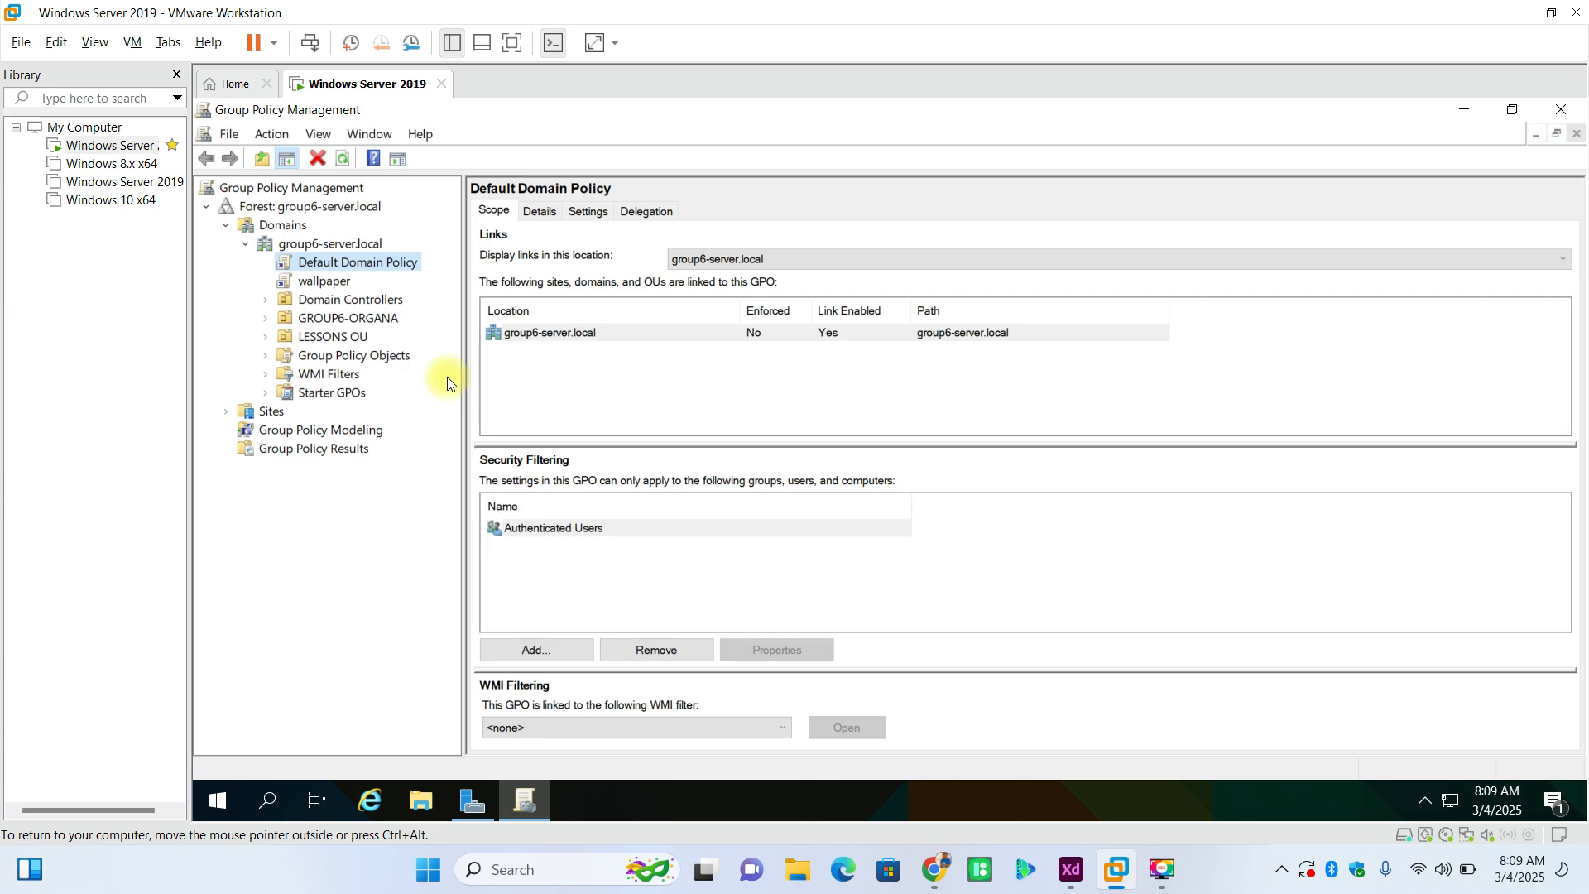
- View the link locations and security filtering of the wallpaper GPO under group6-server.local, dismissing the GPO link notice
left_click(324, 281)
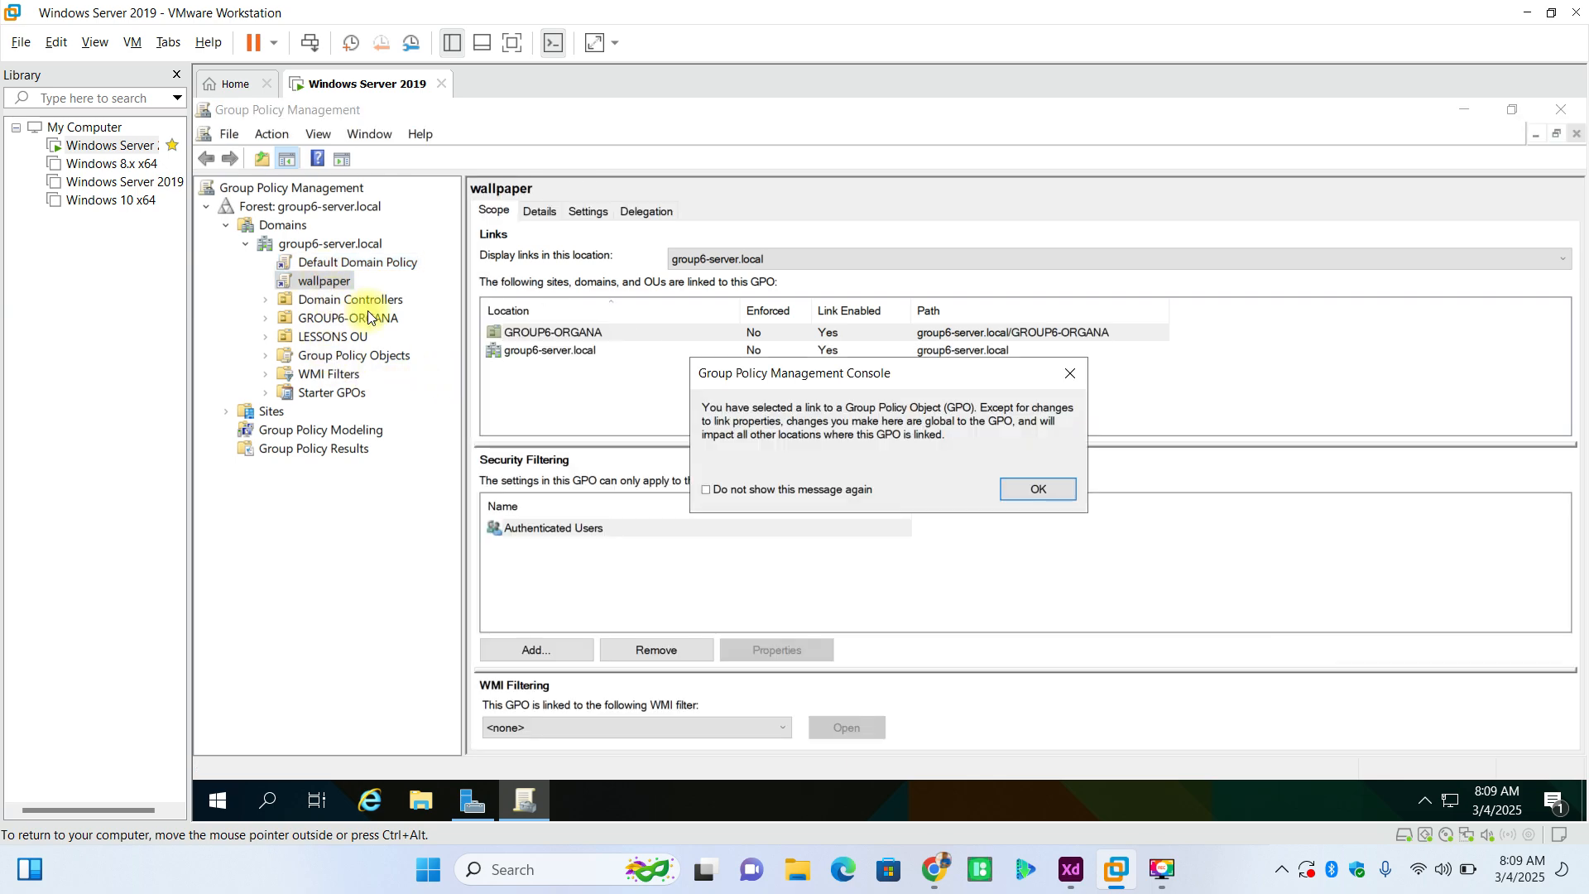
left_click(307, 331)
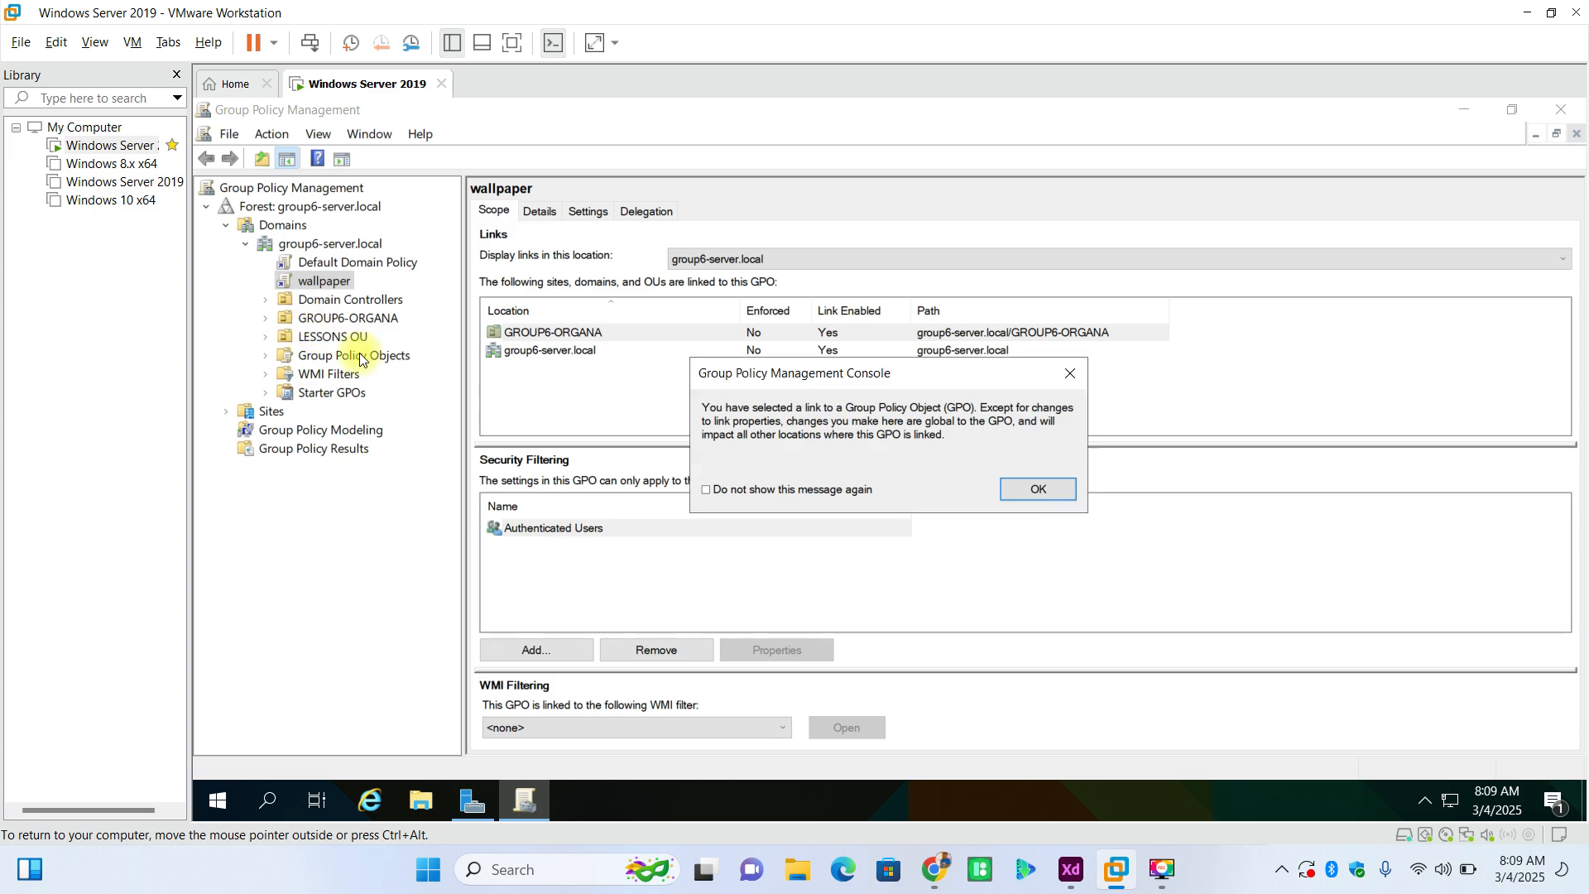
key("Return")
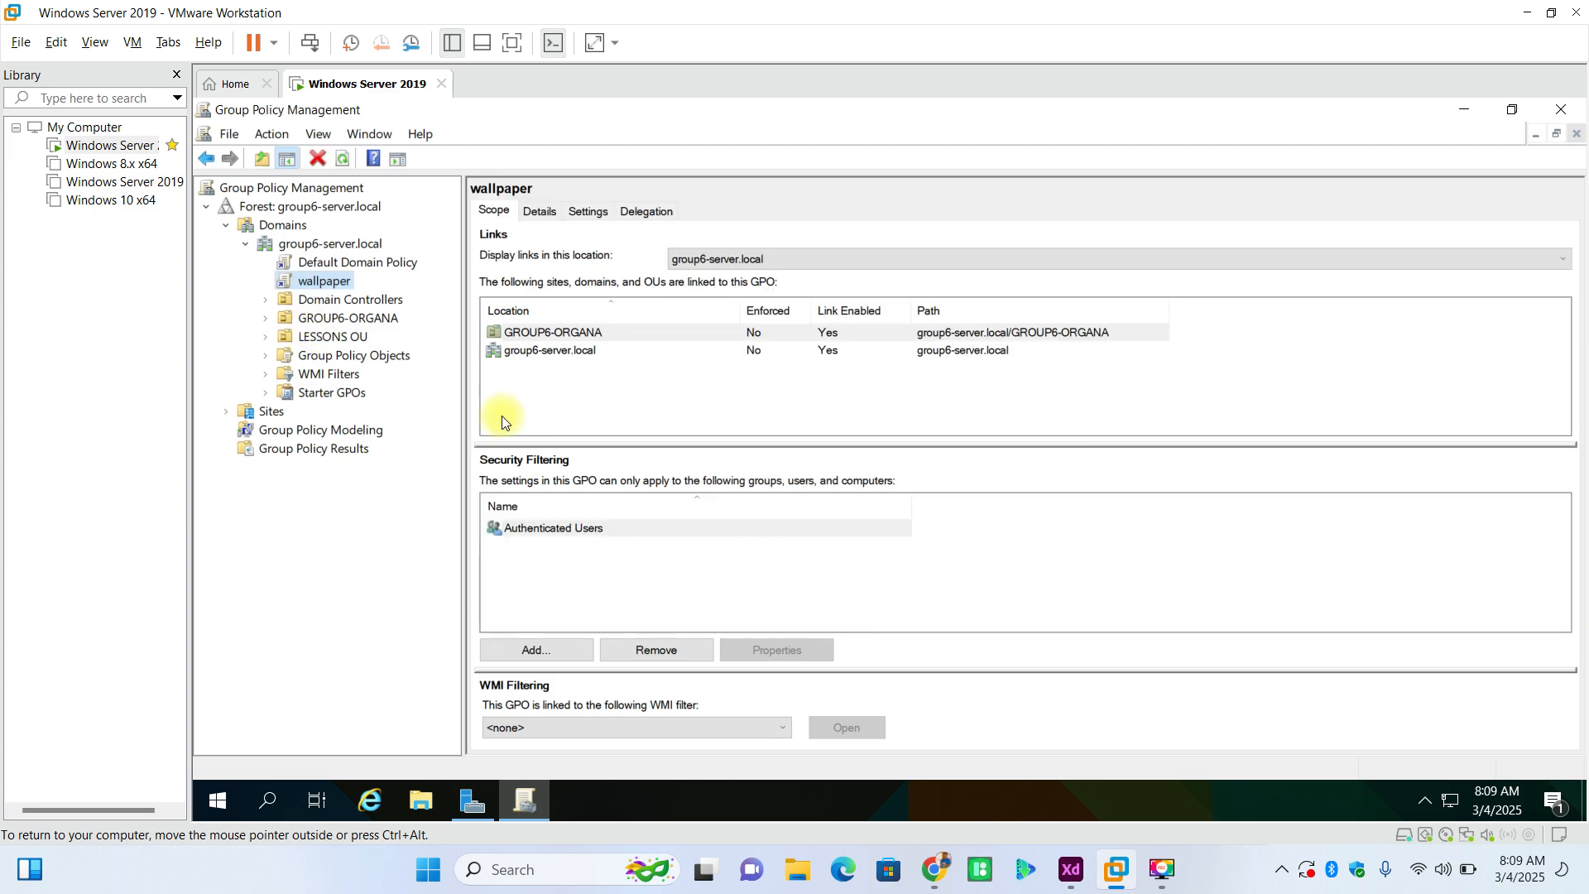
left_click(348, 338)
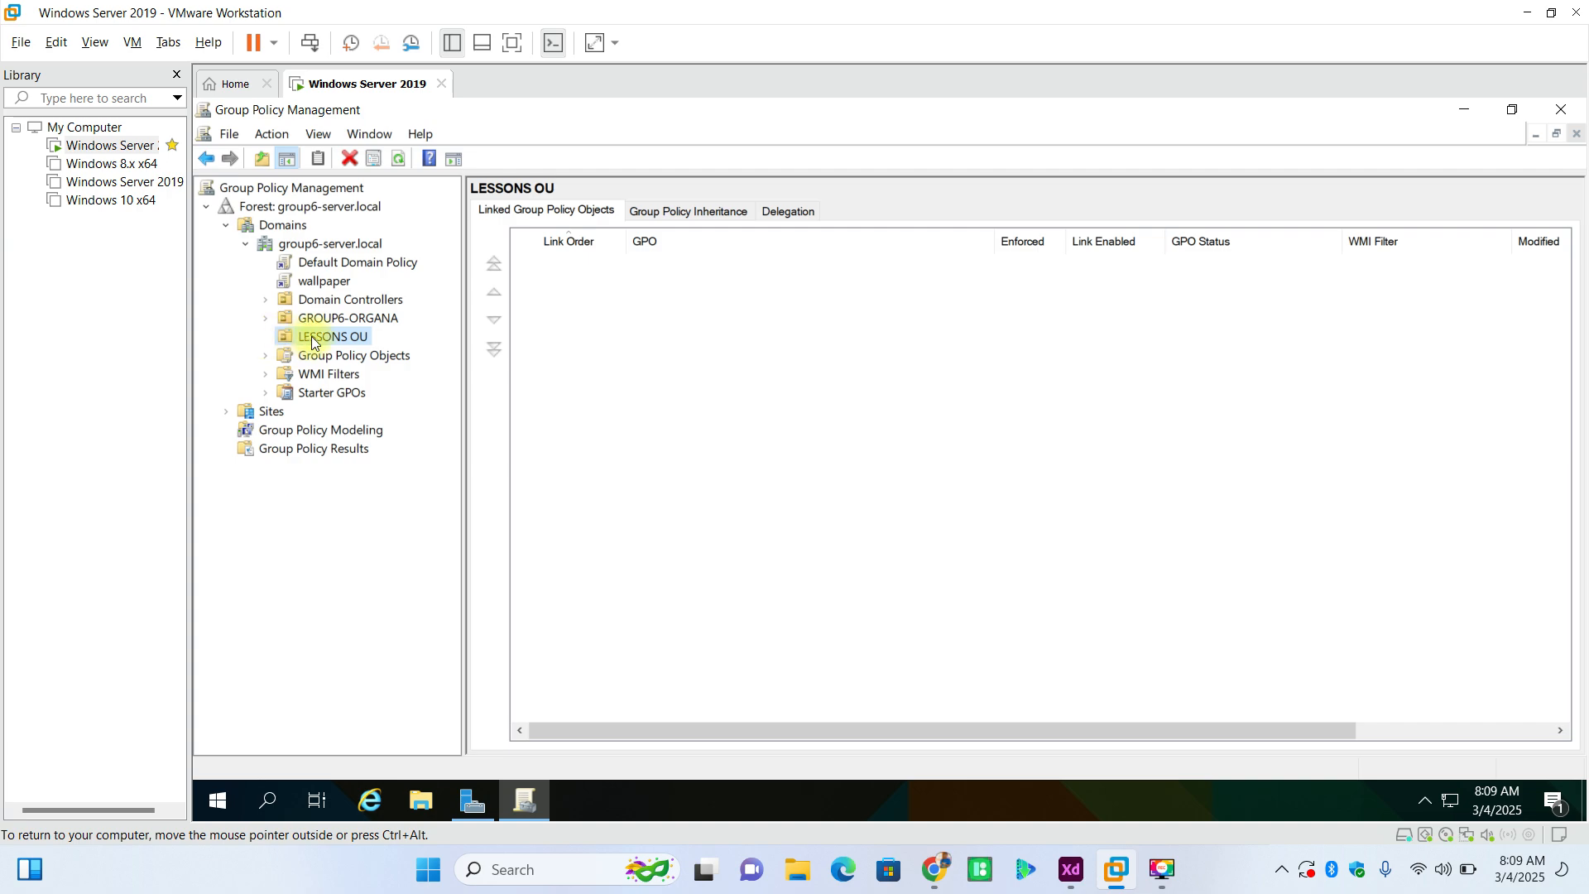
left_click(311, 336)
right_click(311, 336)
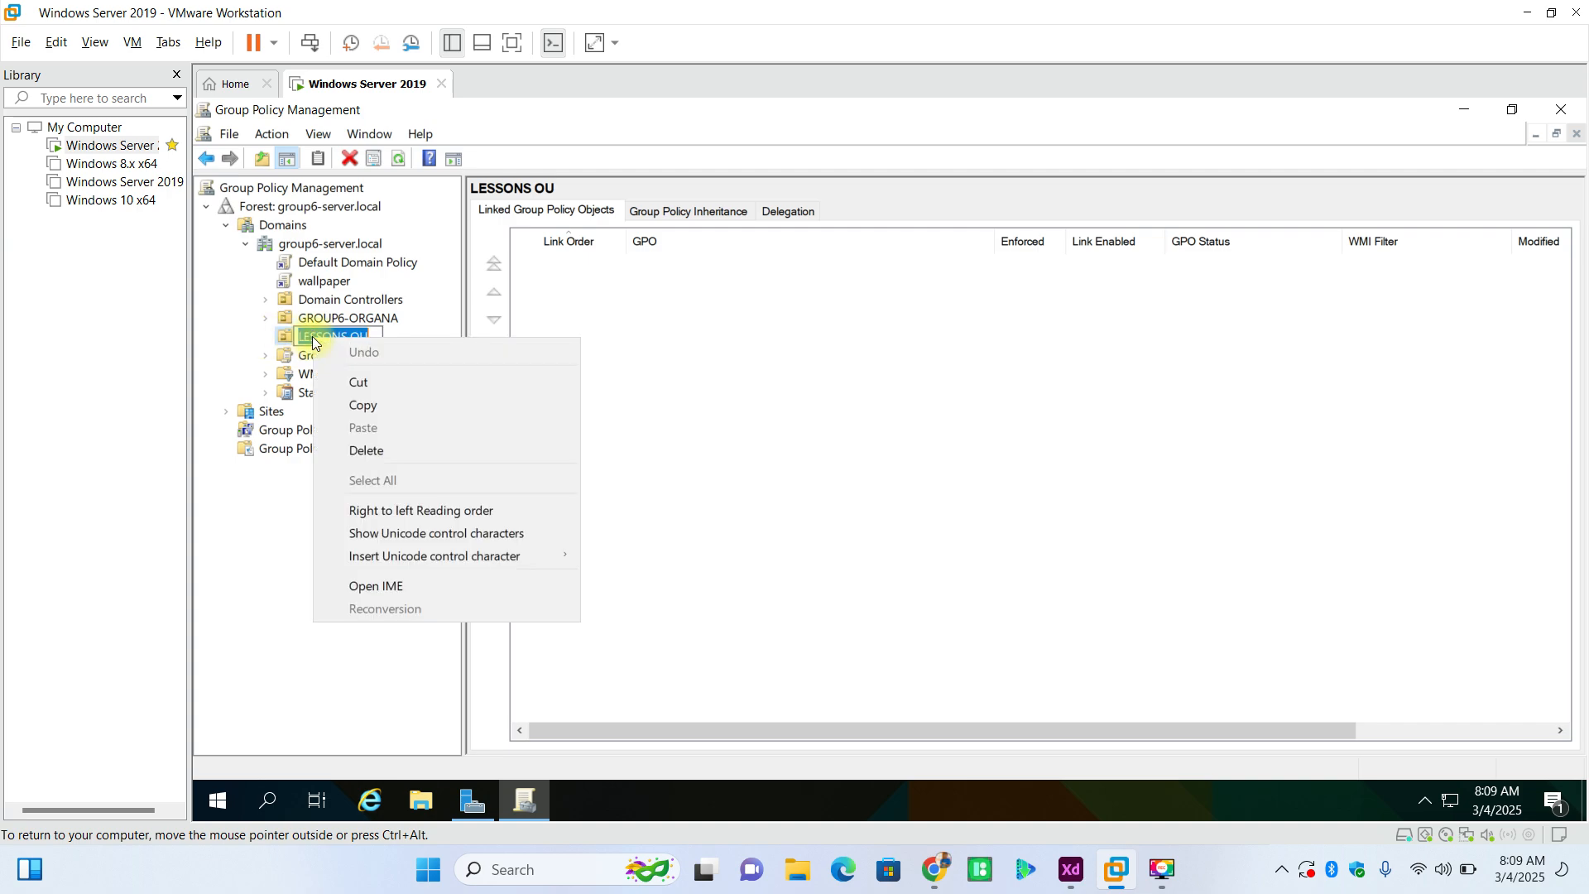
left_click(280, 480)
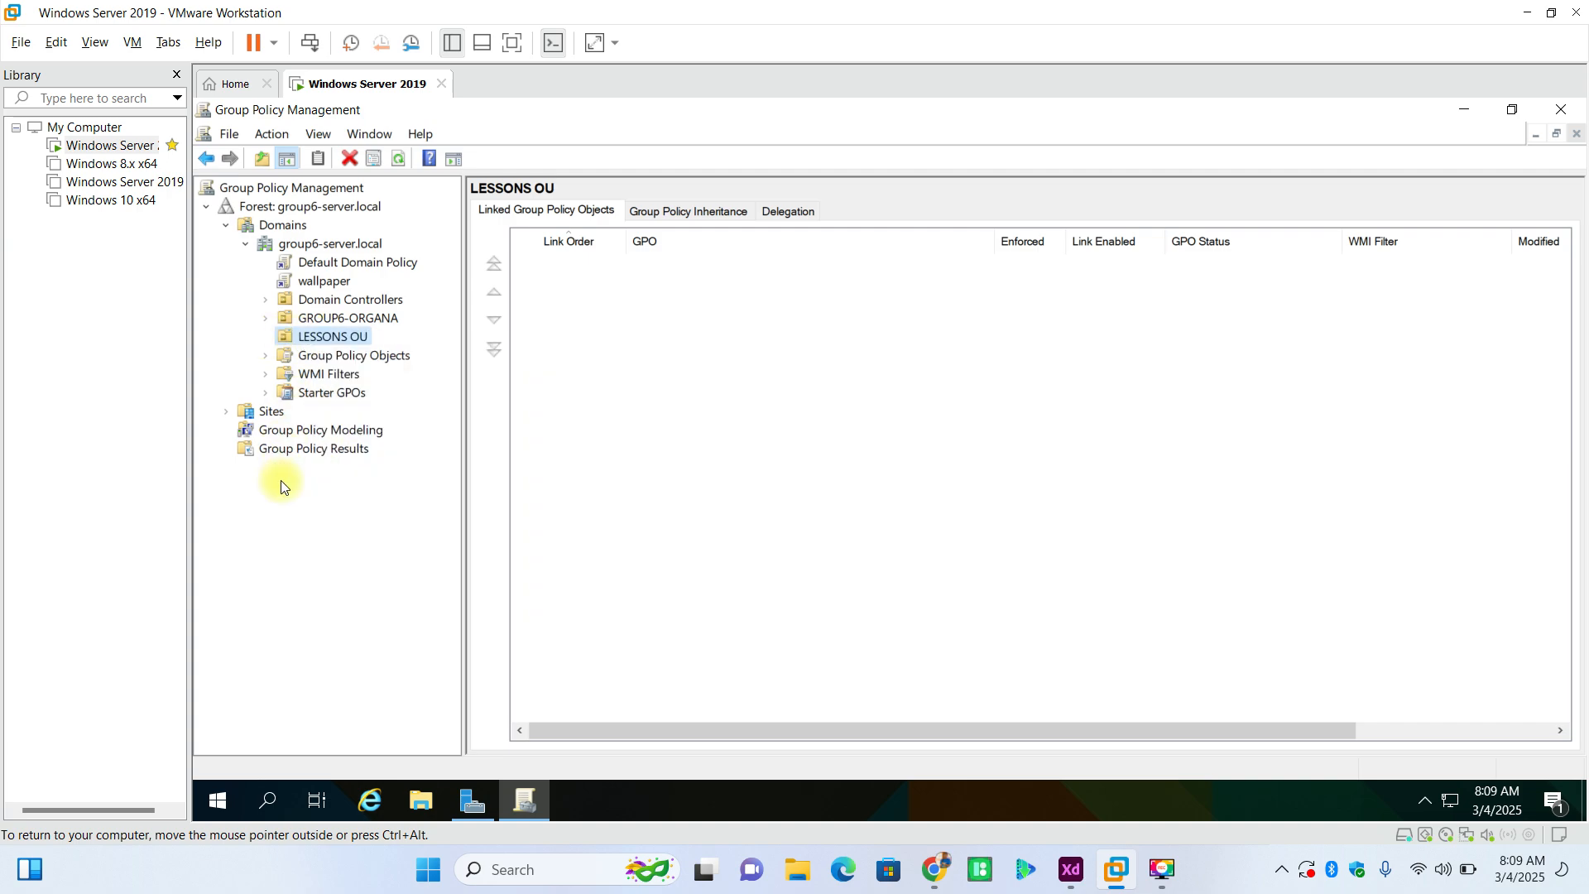
- Link the existing wallpaper GPO from the group6-server.local domain to LESSONS OU
right_click(341, 339)
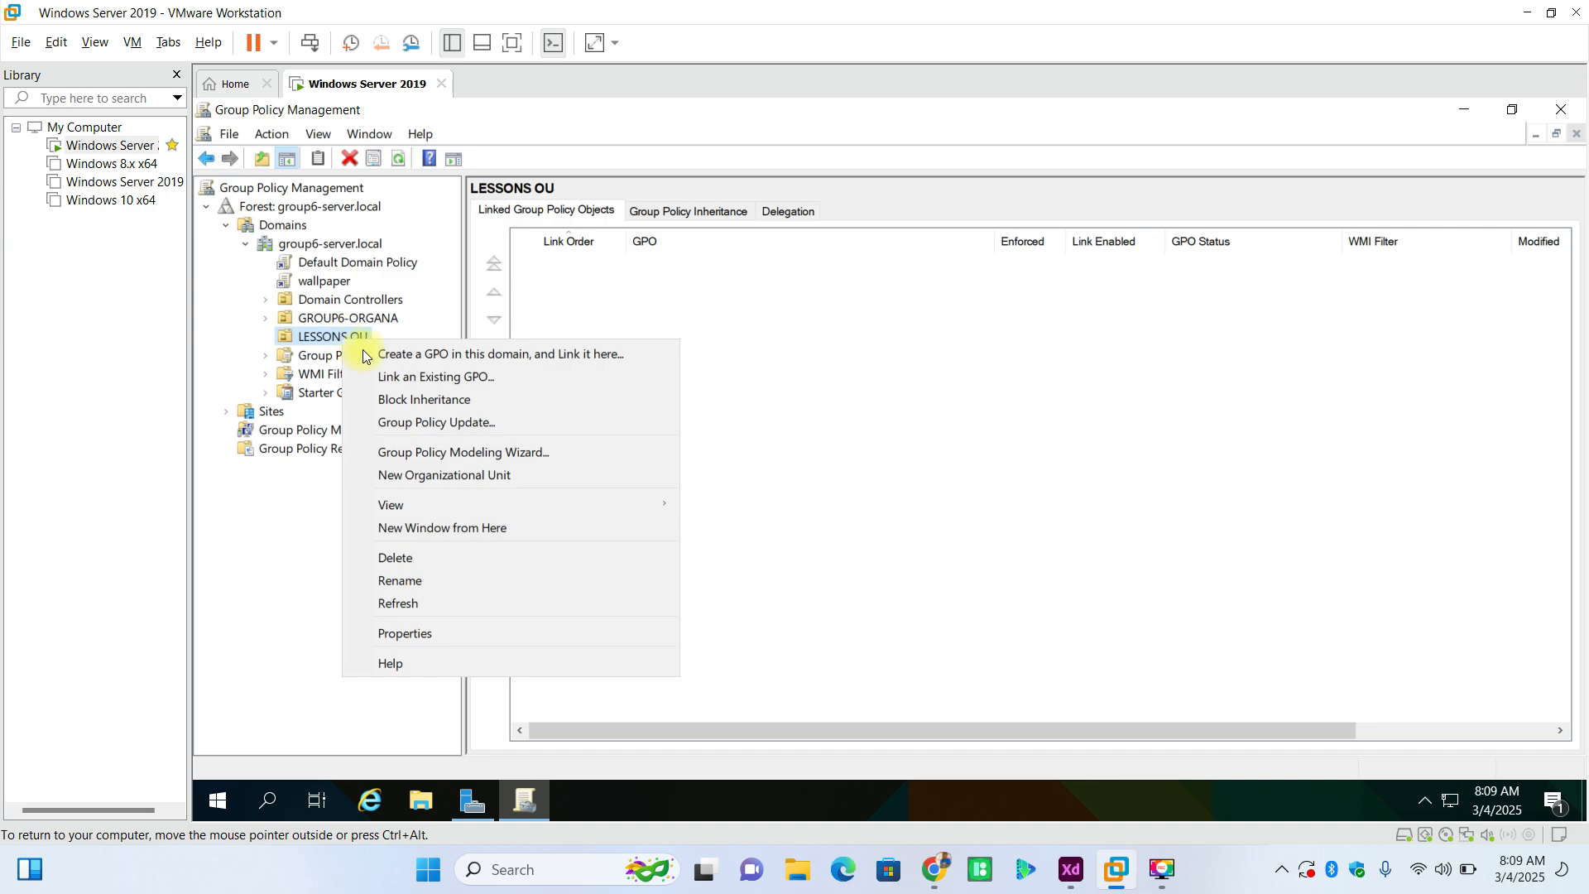
left_click(413, 374)
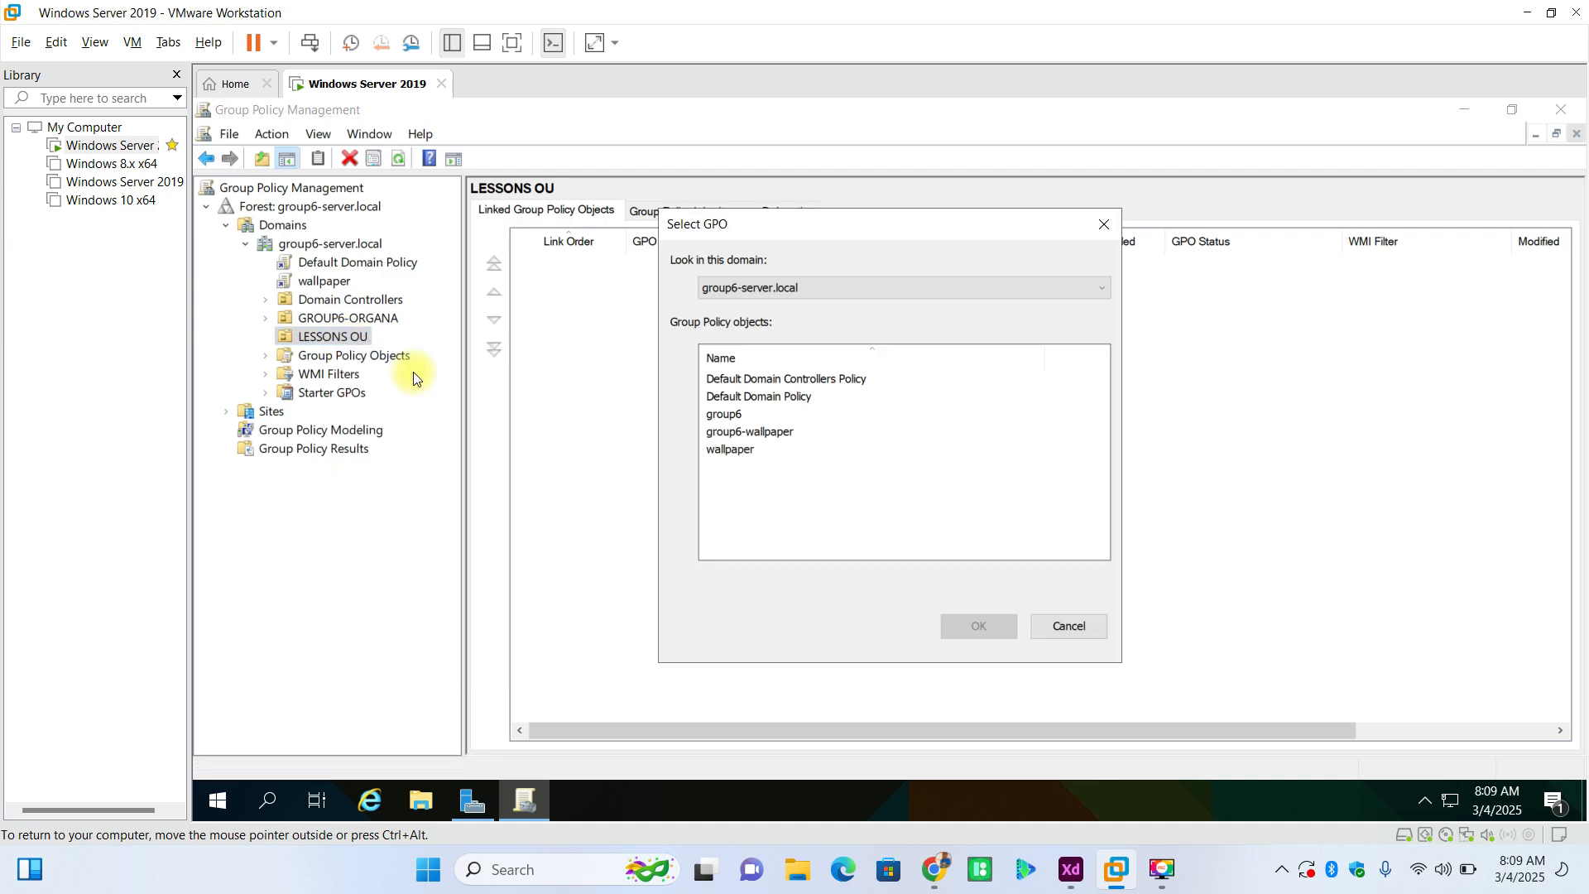
left_click(732, 450)
left_click(974, 624)
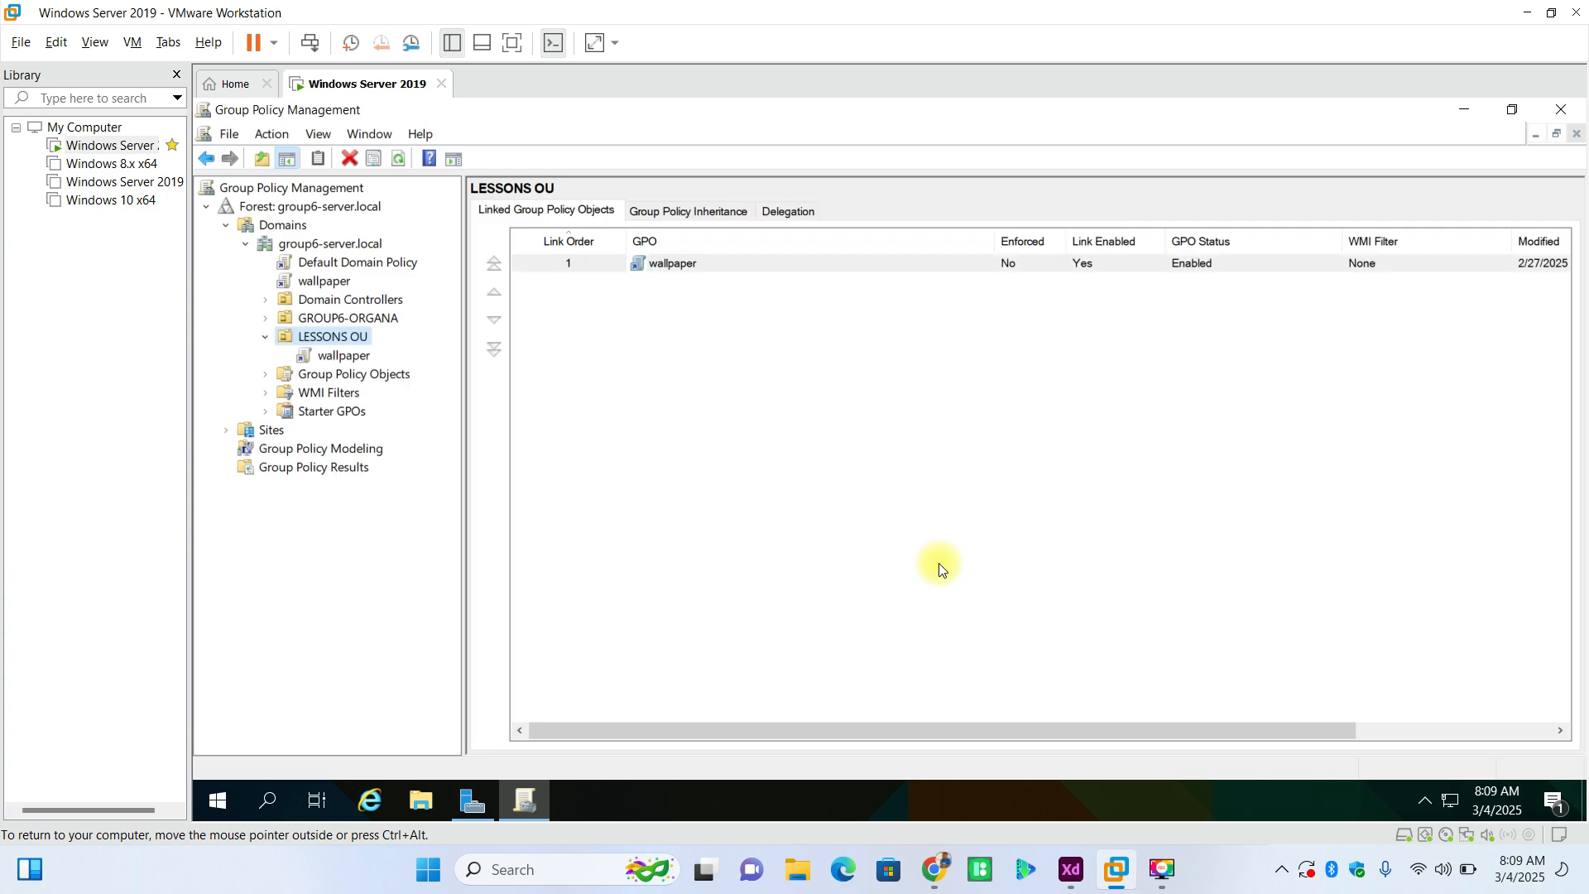
- Check the link locations of the domain-level wallpaper GPO for LESSONS OU
left_click(323, 281)
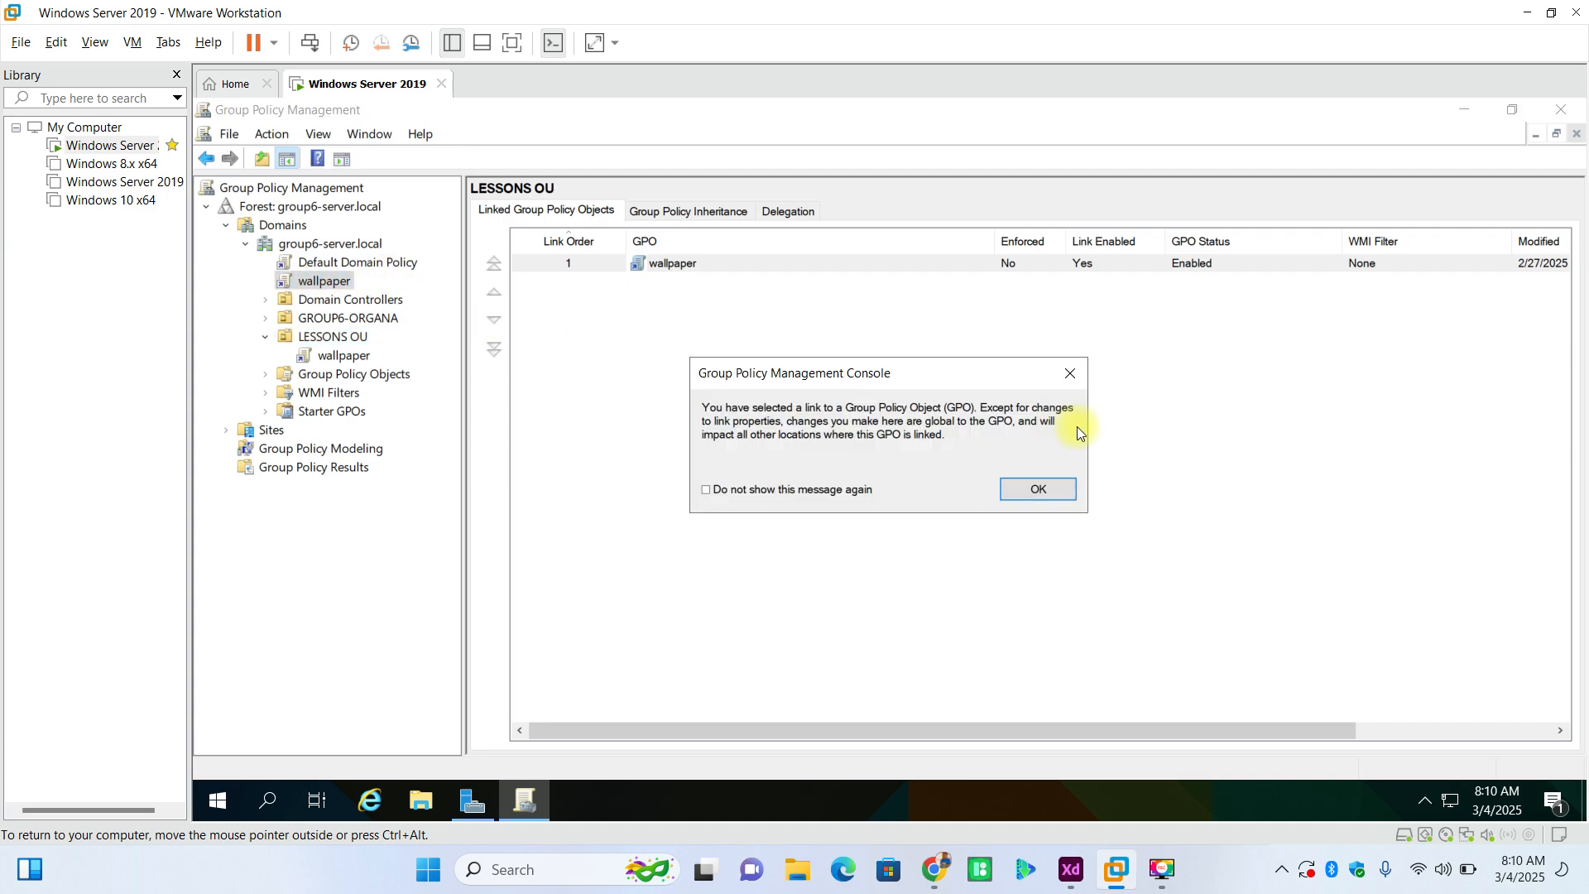
key("Return")
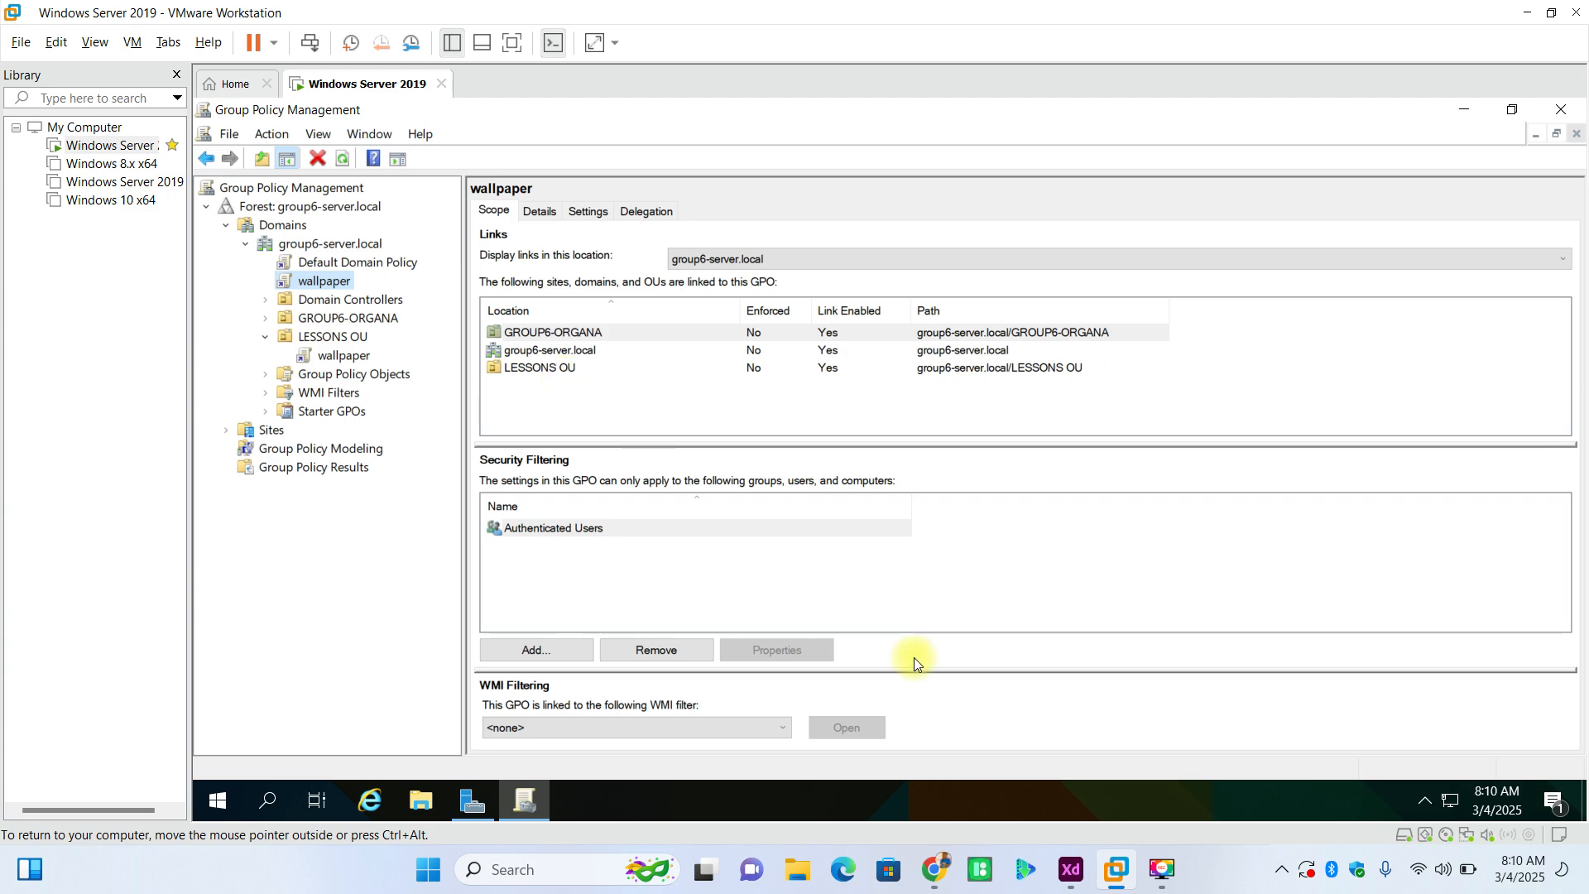
left_click(341, 286)
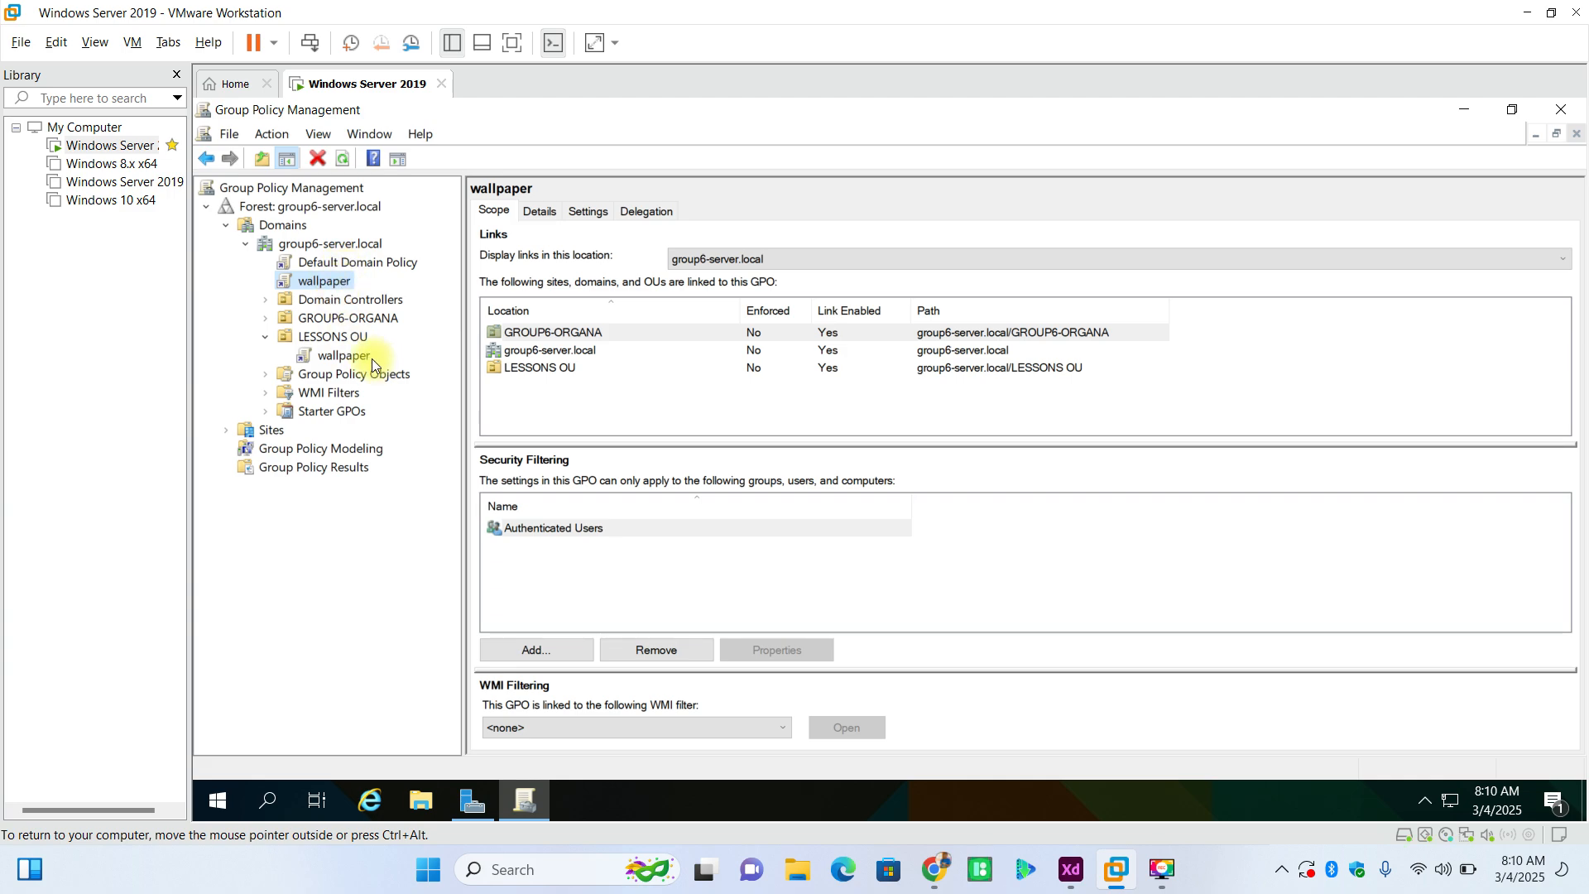